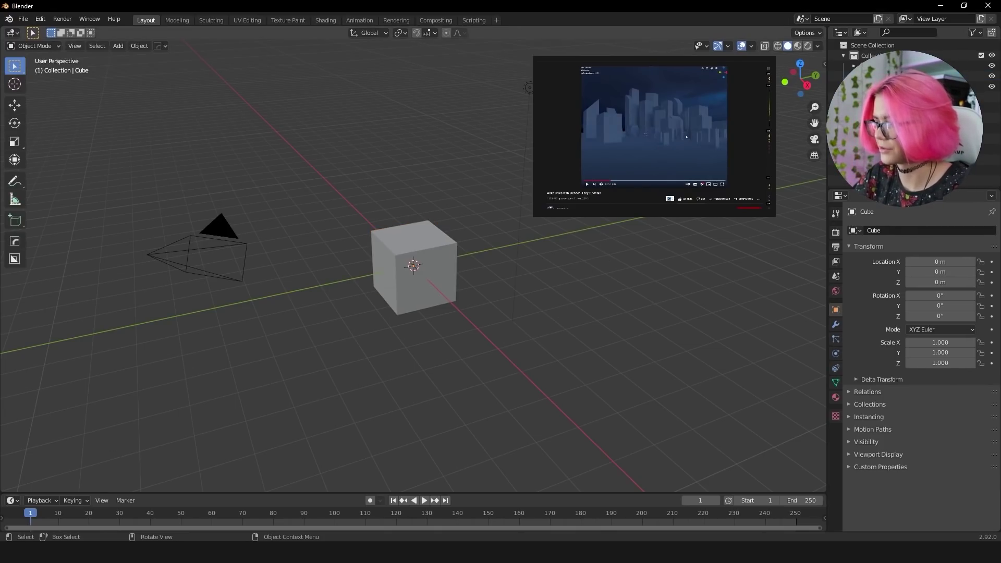
# Step: Delete the default cube, camera and light, and add a large ground plane
pyautogui.press('a')
pyautogui.press('Delete')
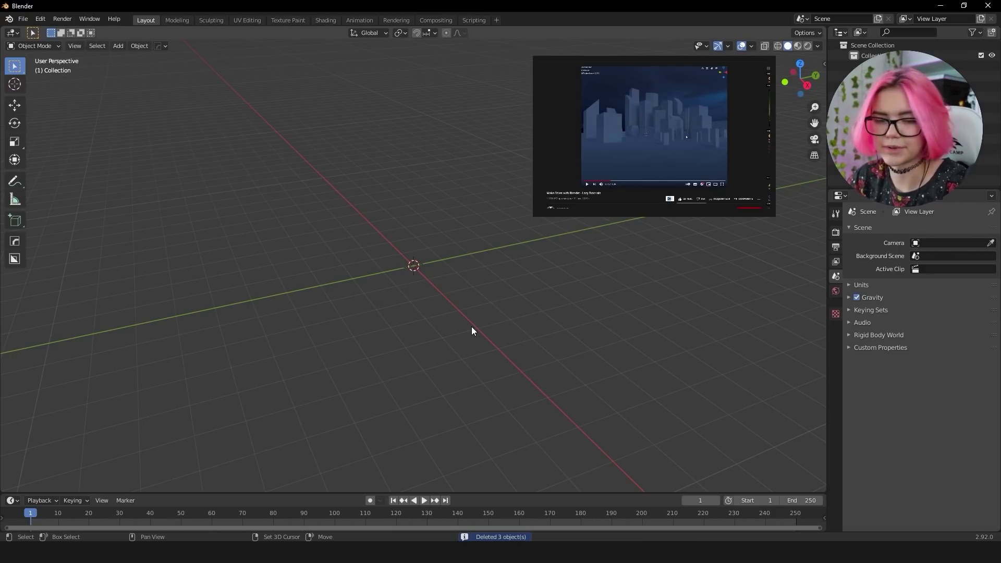
pyautogui.hotkey('shift', 'a')
pyautogui.click(521, 337)
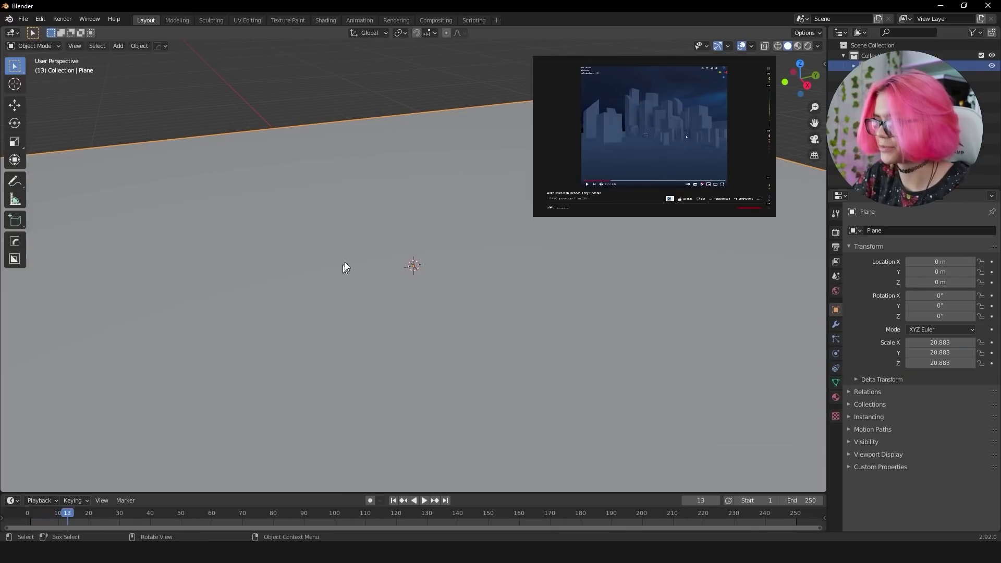
pyautogui.scroll(-3, 345, 262)
pyautogui.scroll(-4, 460, 232)
pyautogui.moveTo(459, 244)
pyautogui.mouseDown(button='middle')
pyautogui.moveTo(414, 300)
pyautogui.moveTo(428, 259)
pyautogui.mouseUp(button='middle')
pyautogui.scroll(3, 465, 244)
pyautogui.scroll(2, 438, 301)
pyautogui.moveTo(438, 301); pyautogui.dragTo(465, 290, button='middle')
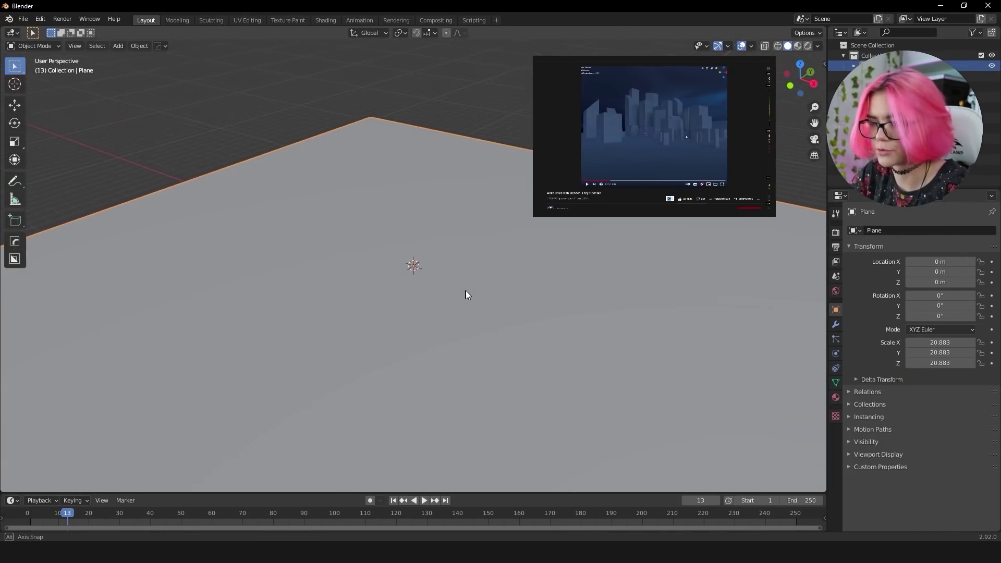
pyautogui.scroll(-2, 461, 267)
pyautogui.scroll(-3, 434, 255)
pyautogui.scroll(2, 426, 257)
pyautogui.moveTo(430, 260); pyautogui.dragTo(421, 254, button='middle')
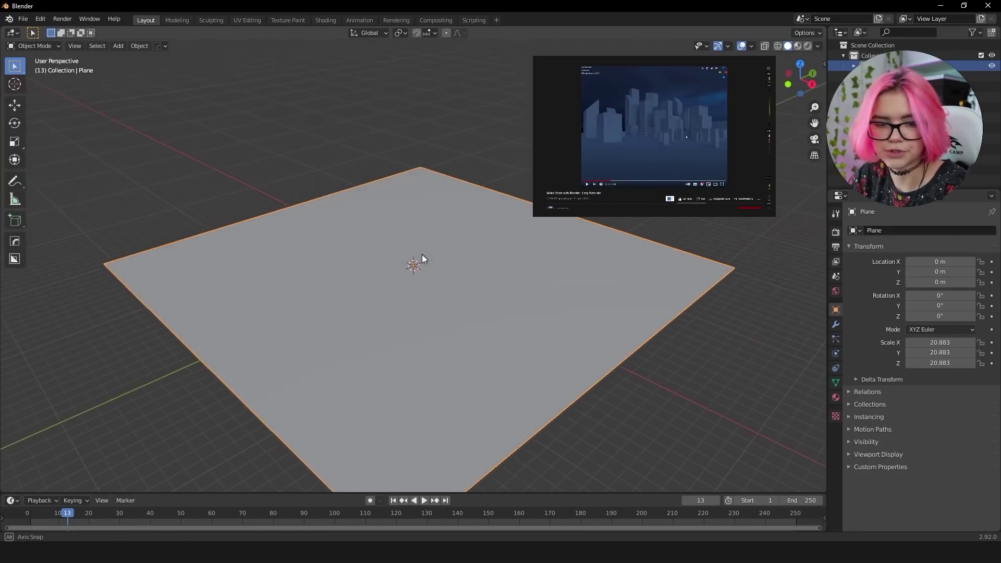
# Step: Add a cube at the plane's centre and enlarge it uniformly
pyautogui.hotkey('shift', 'a')
pyautogui.click(471, 265)
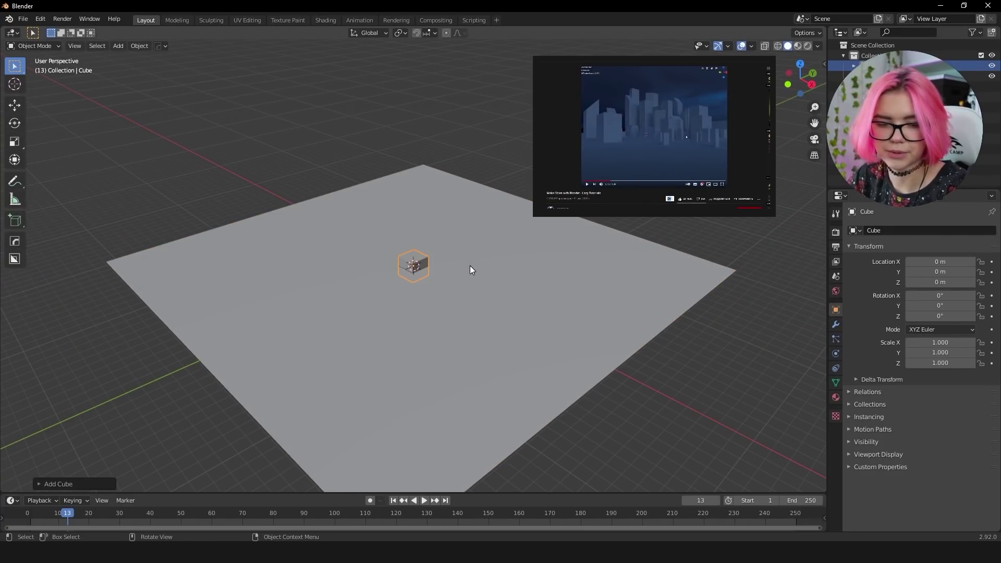
pyautogui.press('s')
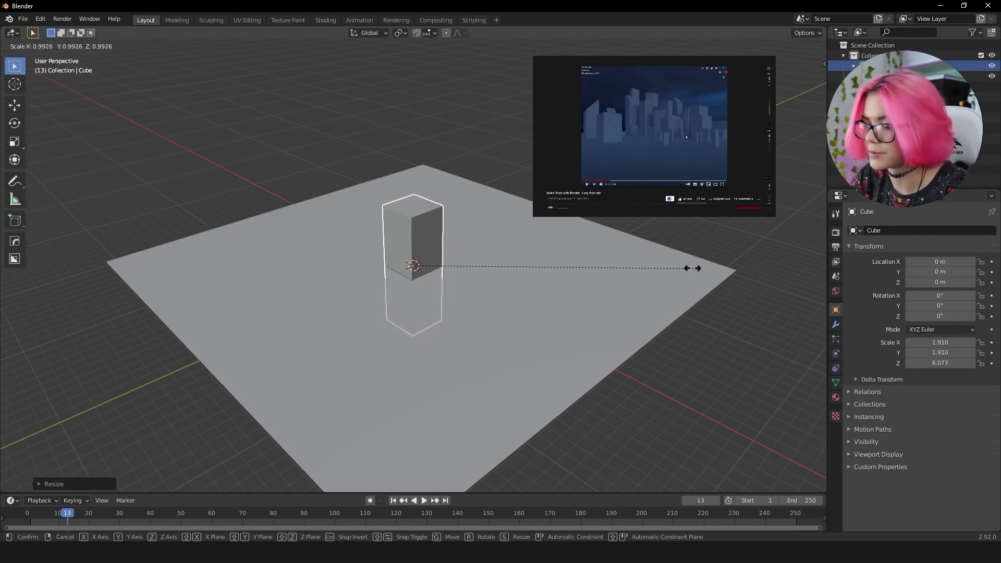
pyautogui.click(556, 249)
pyautogui.press('s')
pyautogui.click(503, 207)
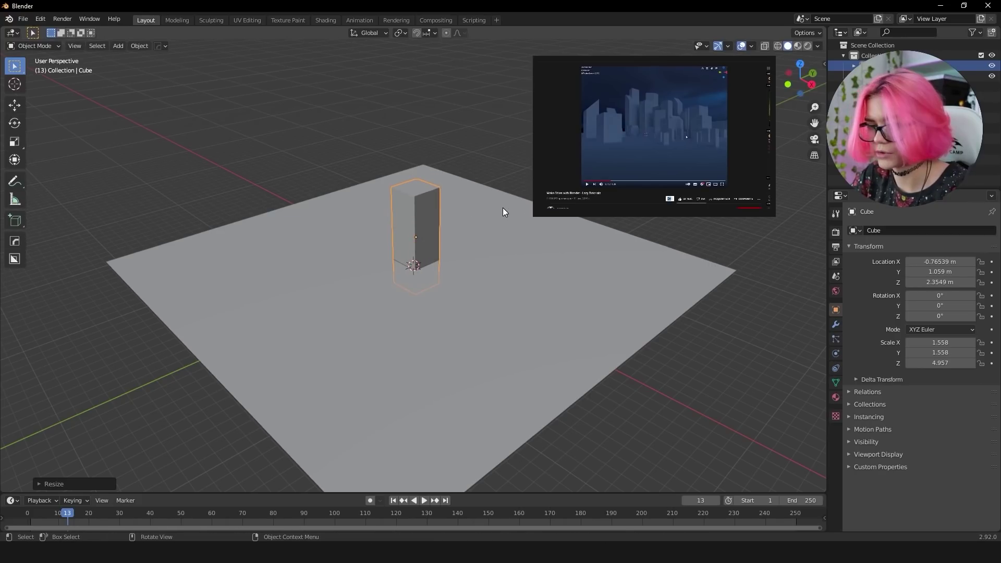
# Step: Stretch the box taller along Z, move it up-left on the plane, and duplicate it
pyautogui.press('s')
pyautogui.press('z')
pyautogui.click(515, 213)
pyautogui.moveTo(515, 212); pyautogui.dragTo(498, 224, button='middle')
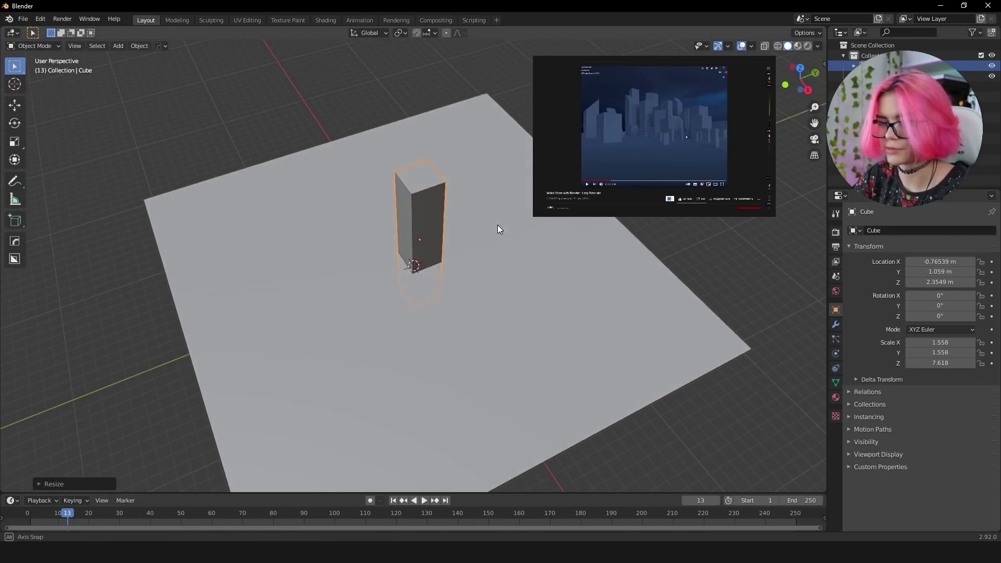
pyautogui.press('KP_7')
pyautogui.press('g')
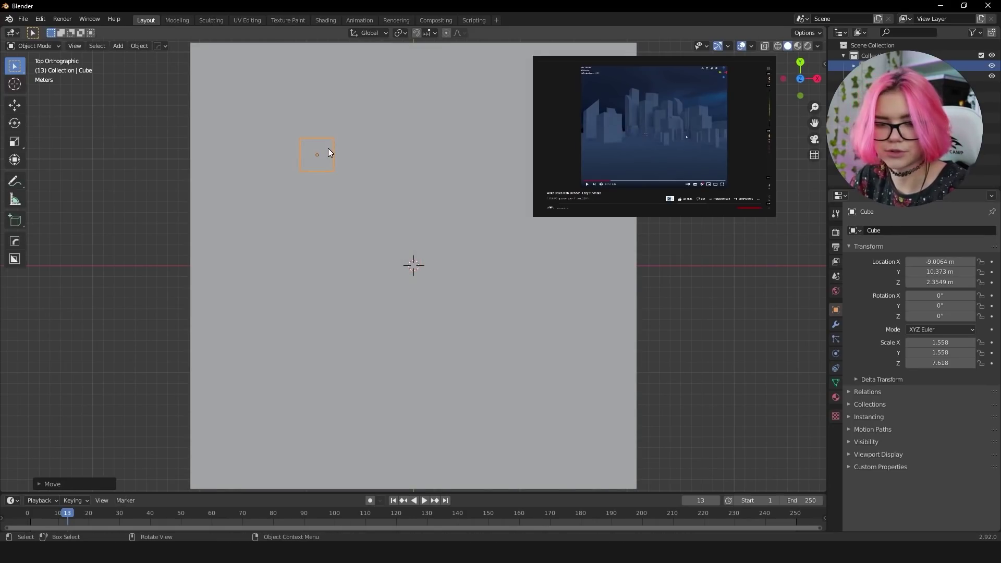
pyautogui.click(328, 148)
pyautogui.hotkey('shift', 'd')
# Step: Place the copied box down-right, enlarge it, and reposition it as a large building
pyautogui.click(392, 195)
pyautogui.press('s')
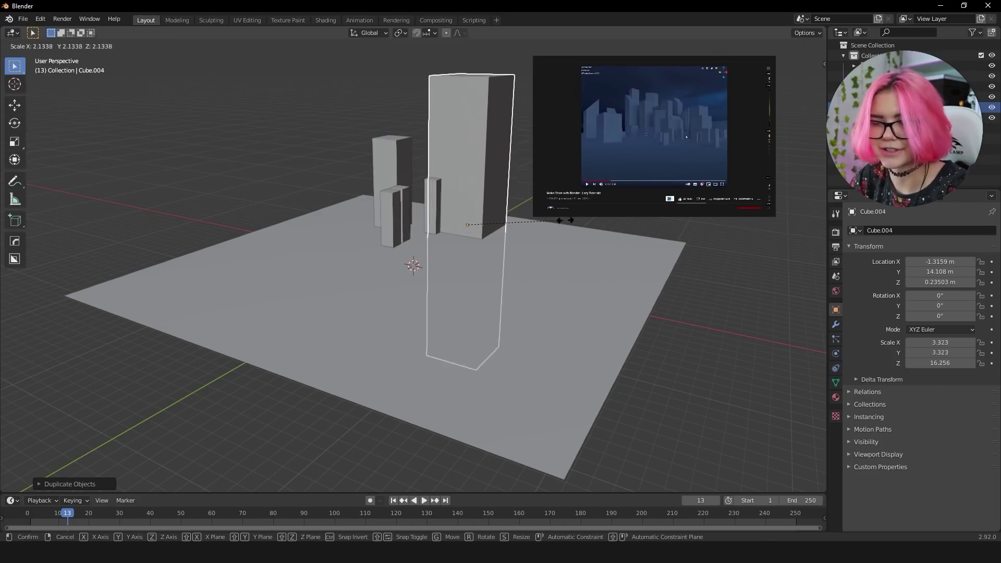
pyautogui.click(592, 224)
pyautogui.press('g')
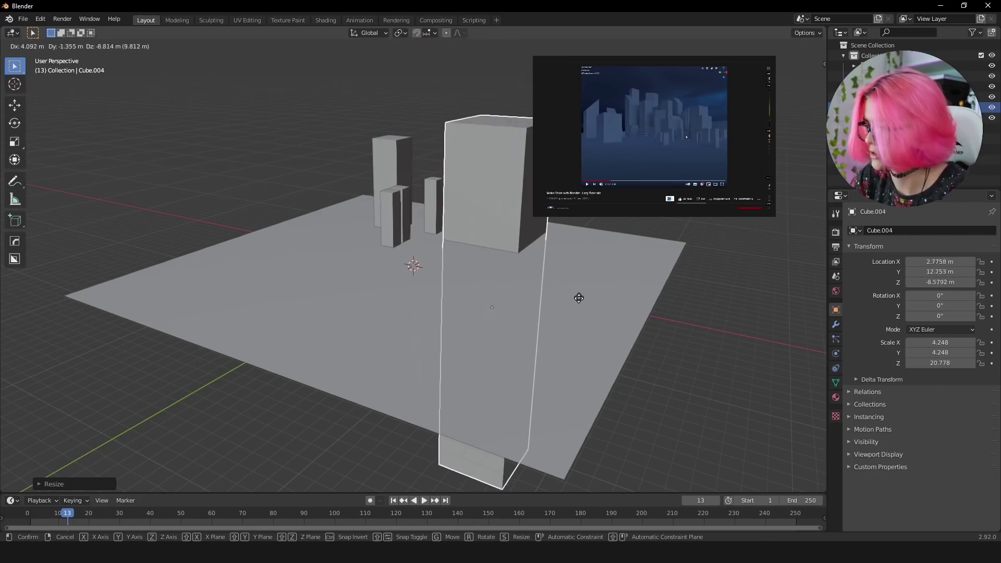
pyautogui.click(578, 298)
pyautogui.moveTo(578, 297); pyautogui.dragTo(554, 370, button='middle')
pyautogui.press('g')
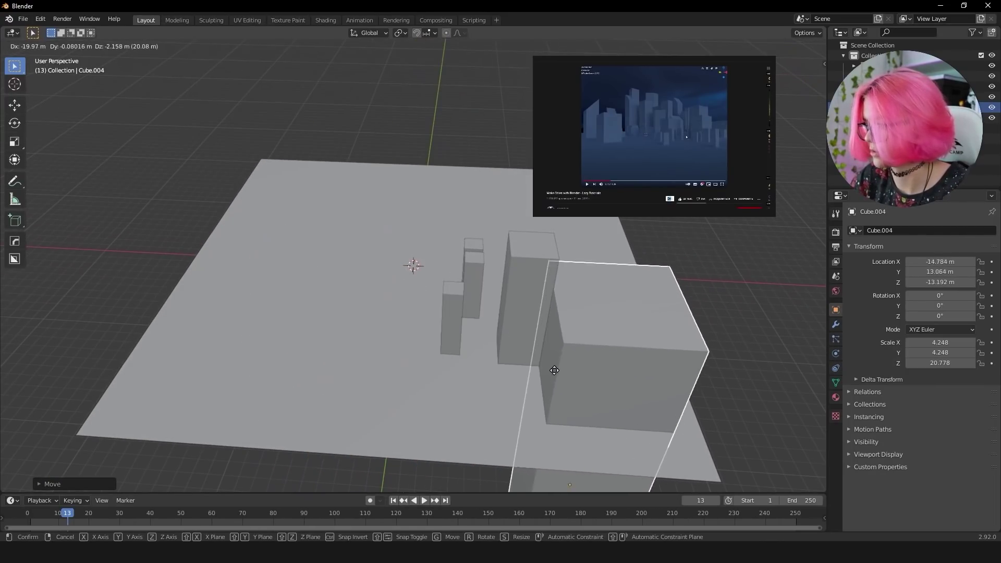
pyautogui.click(462, 141)
pyautogui.moveTo(462, 140)
pyautogui.mouseDown(button='middle')
pyautogui.moveTo(667, 222)
pyautogui.moveTo(552, 242)
pyautogui.moveTo(486, 362)
pyautogui.mouseUp(button='middle')
# Step: Scale the ground plane up to a much larger size
pyautogui.click(487, 361)
pyautogui.scroll(-2, 562, 377)
pyautogui.click(466, 283)
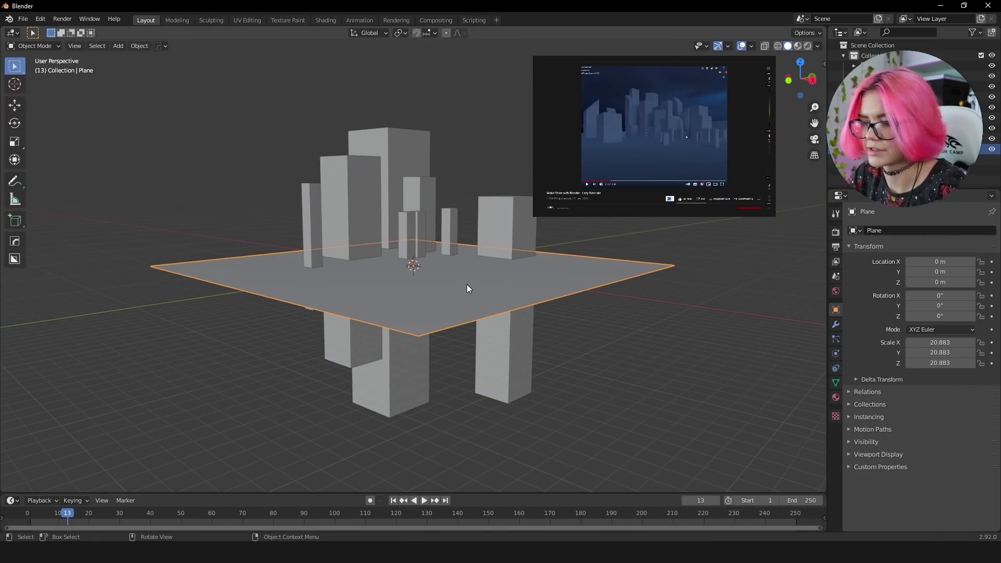
pyautogui.press('s')
pyautogui.click(637, 324)
# Step: Duplicate a pillar and a small building, placing the copies near the plane centre
pyautogui.click(508, 230)
pyautogui.hotkey('shift', 'd')
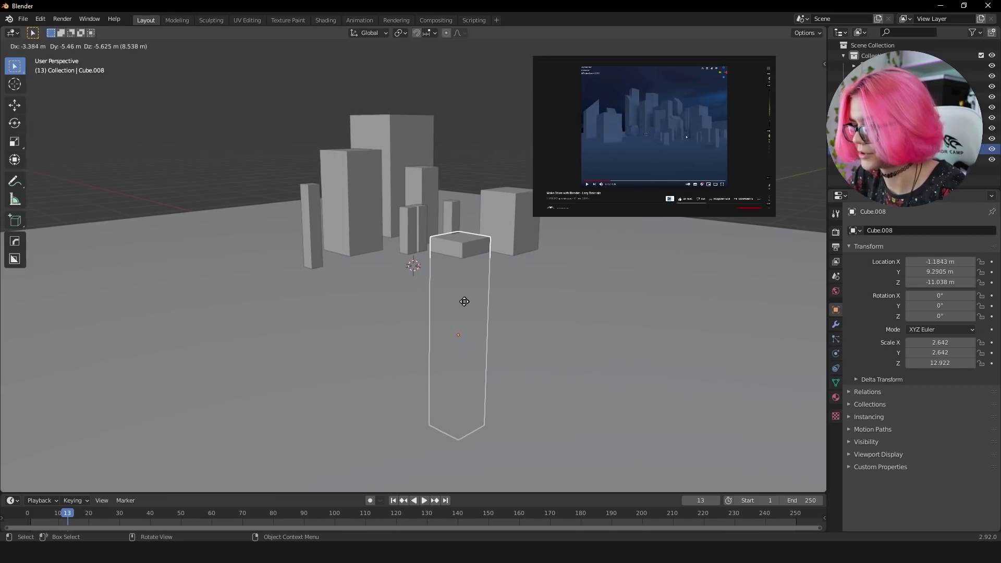
pyautogui.click(462, 304)
pyautogui.press('KP_7')
pyautogui.click(356, 227)
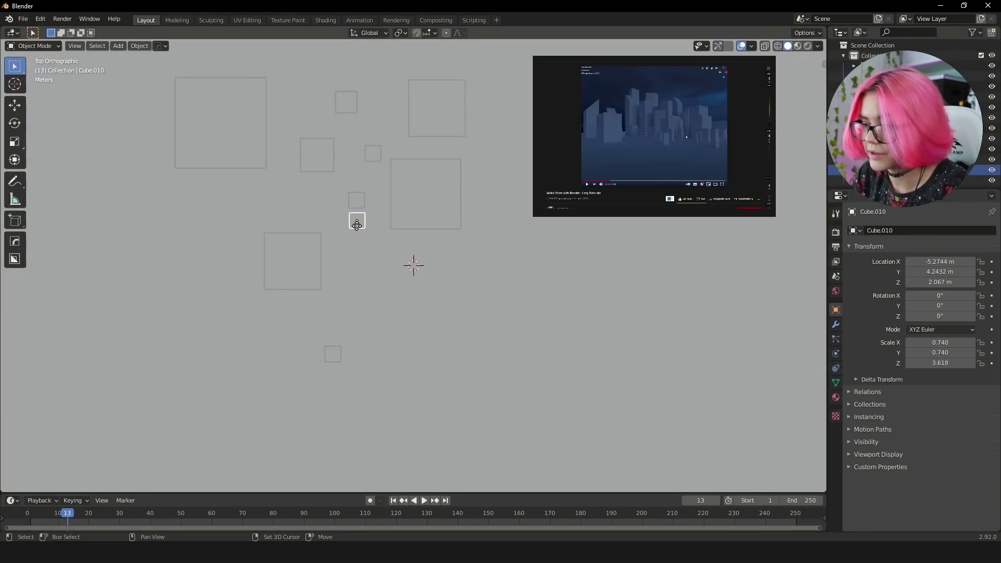
pyautogui.hotkey('shift', 'd')
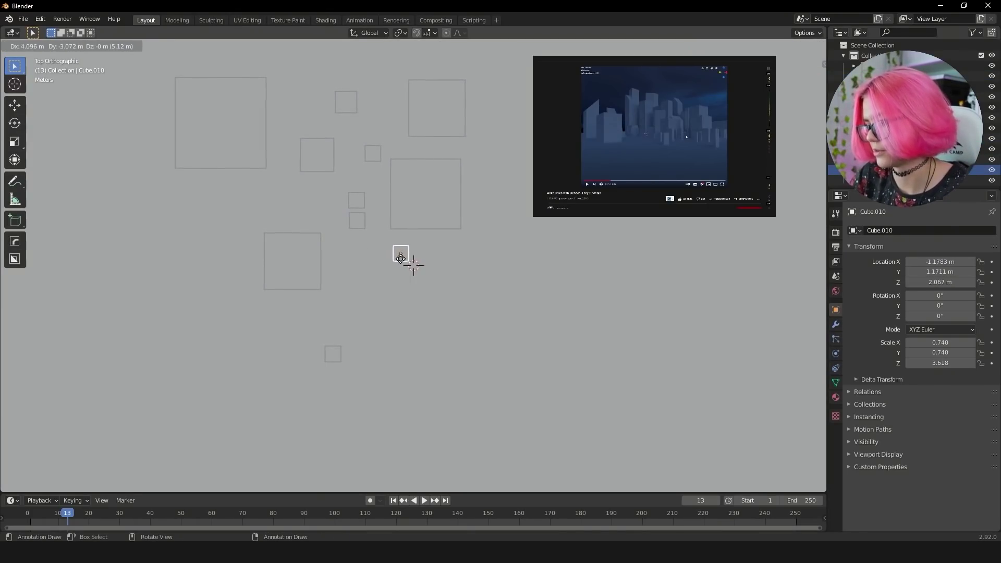
pyautogui.click(398, 263)
# Step: Duplicate all buildings, rotate the copies 90° about Z, enlarge them and move them aside
pyautogui.click(354, 218)
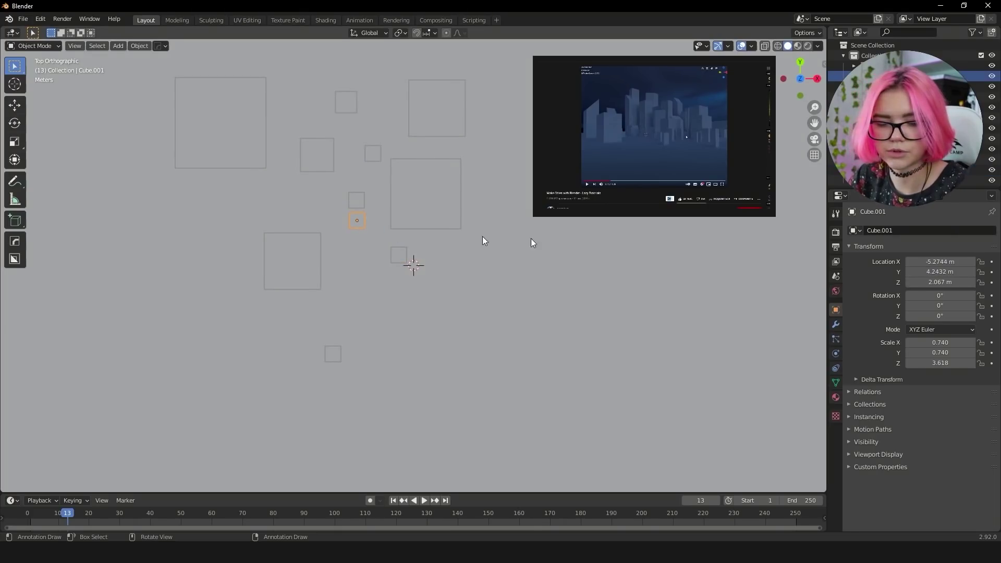
pyautogui.keyDown('shift'); pyautogui.click(357, 201); pyautogui.keyUp('shift')
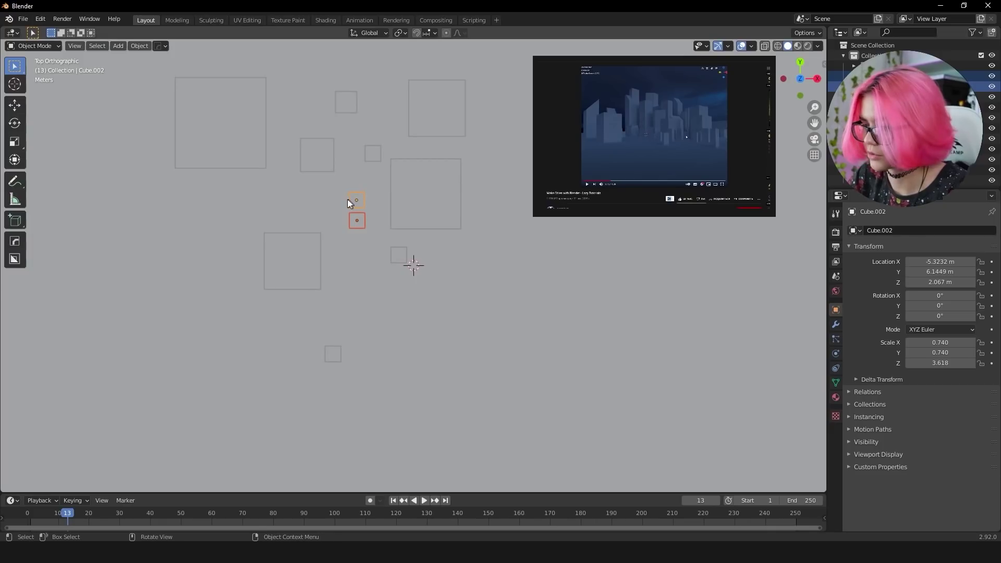
pyautogui.press('a')
pyautogui.moveTo(345, 201)
pyautogui.mouseDown(button='middle')
pyautogui.moveTo(345, 292)
pyautogui.moveTo(365, 219)
pyautogui.mouseUp(button='middle')
pyautogui.hotkey('shift', 'd')
pyautogui.write('rz')
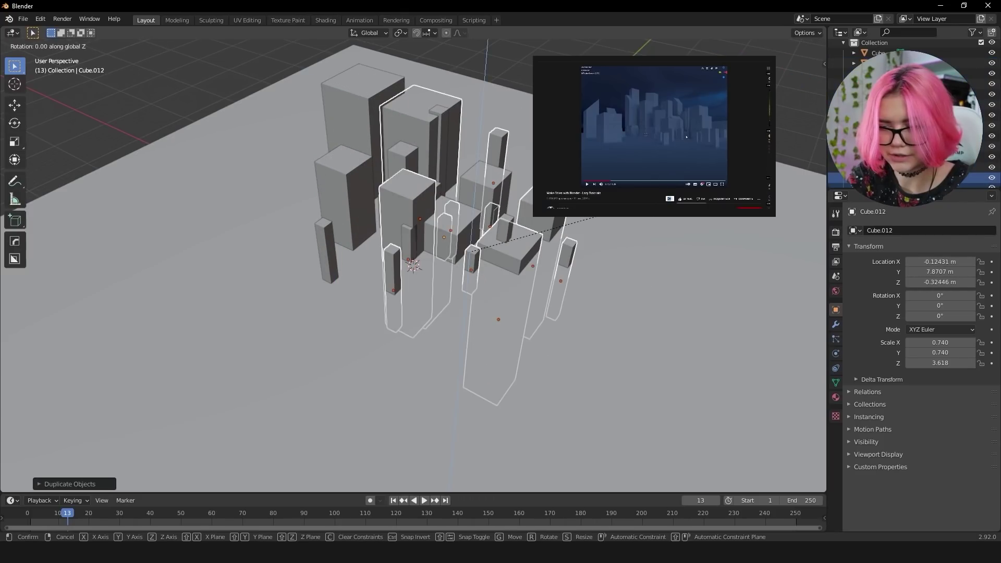
pyautogui.write('90')
pyautogui.press('Return')
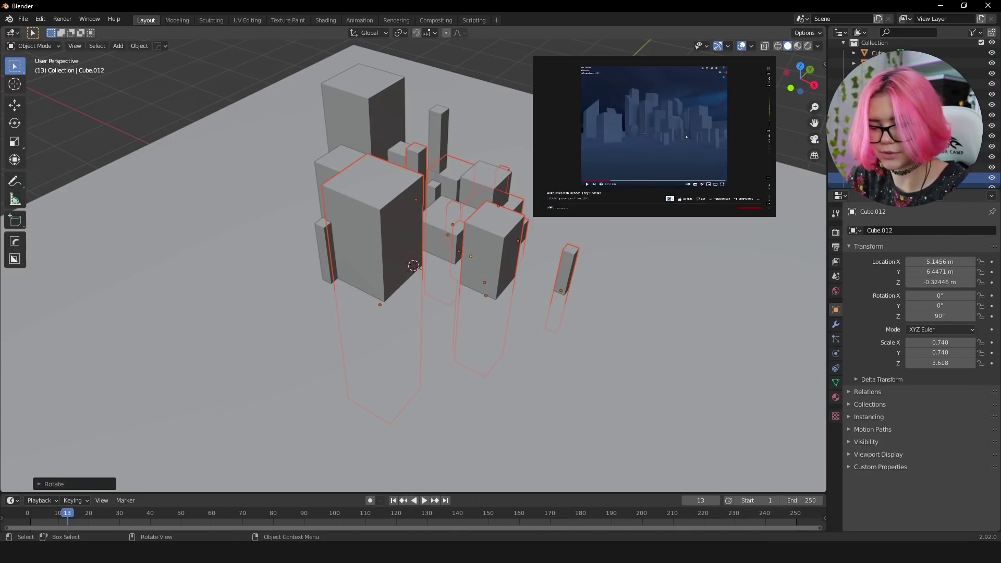
pyautogui.press('s')
pyautogui.click(415, 267)
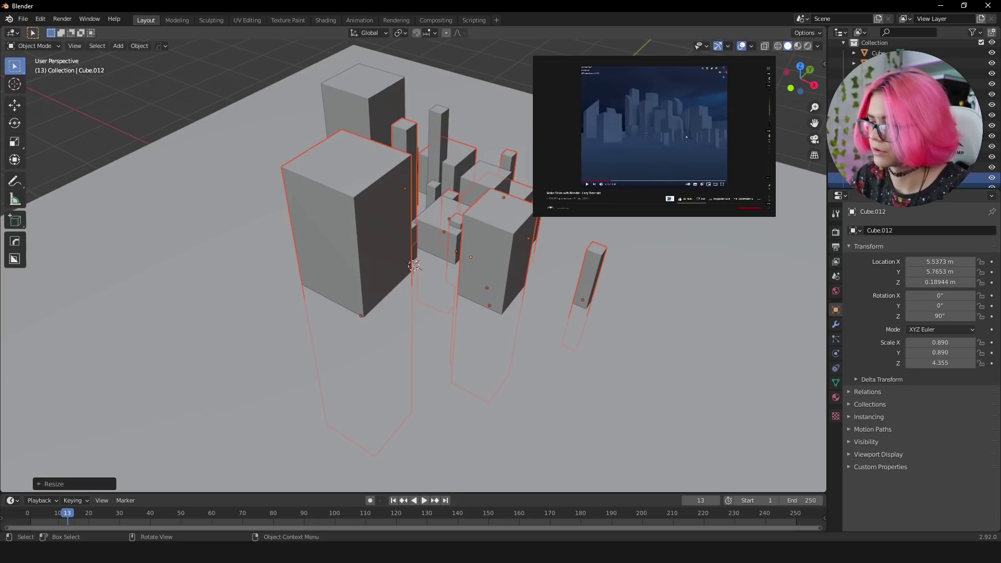
pyautogui.press('g')
pyautogui.click(521, 245)
# Step: Survey the skyline from a higher view and select all the buildings
pyautogui.moveTo(521, 244); pyautogui.dragTo(511, 258, button='middle')
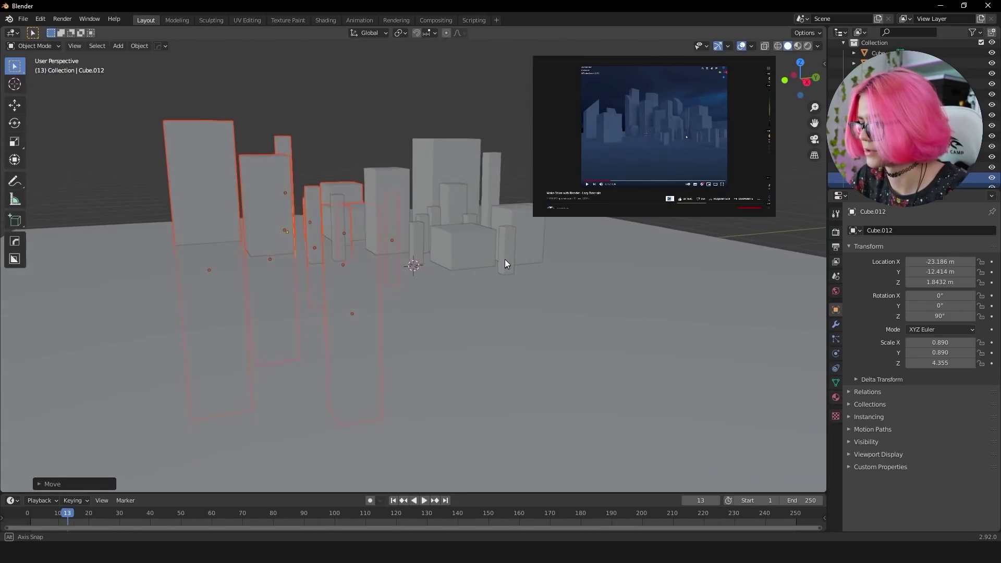
pyautogui.scroll(3, 511, 261)
pyautogui.click(254, 194)
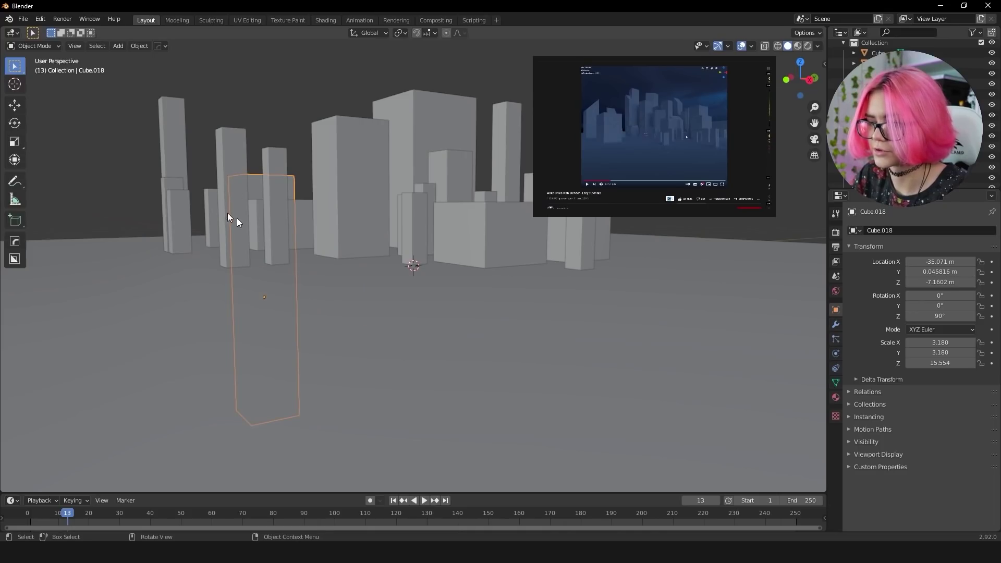
pyautogui.click(254, 220)
pyautogui.moveTo(255, 220); pyautogui.dragTo(312, 292, button='middle')
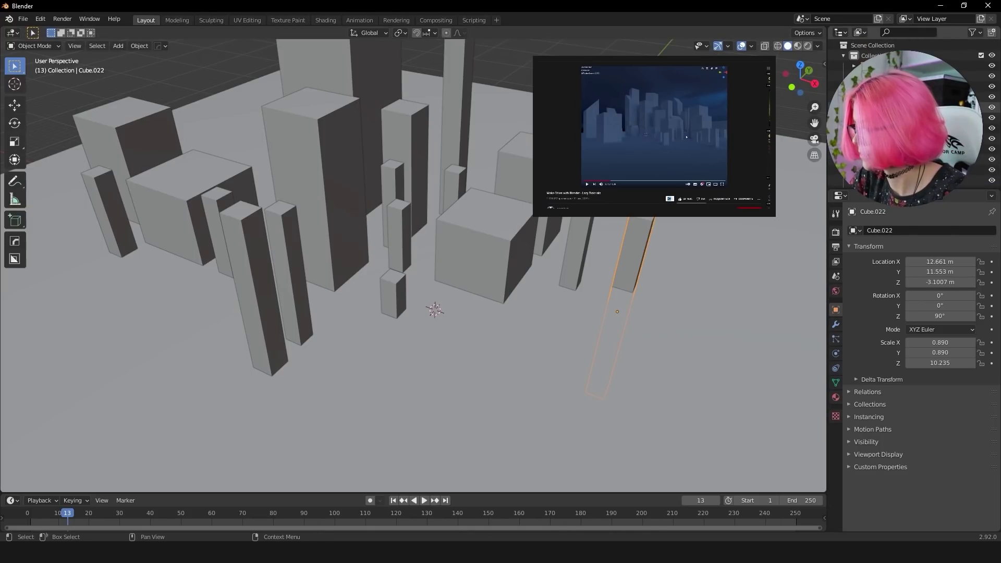
pyautogui.press('a')
pyautogui.scroll(-3, 413, 266)
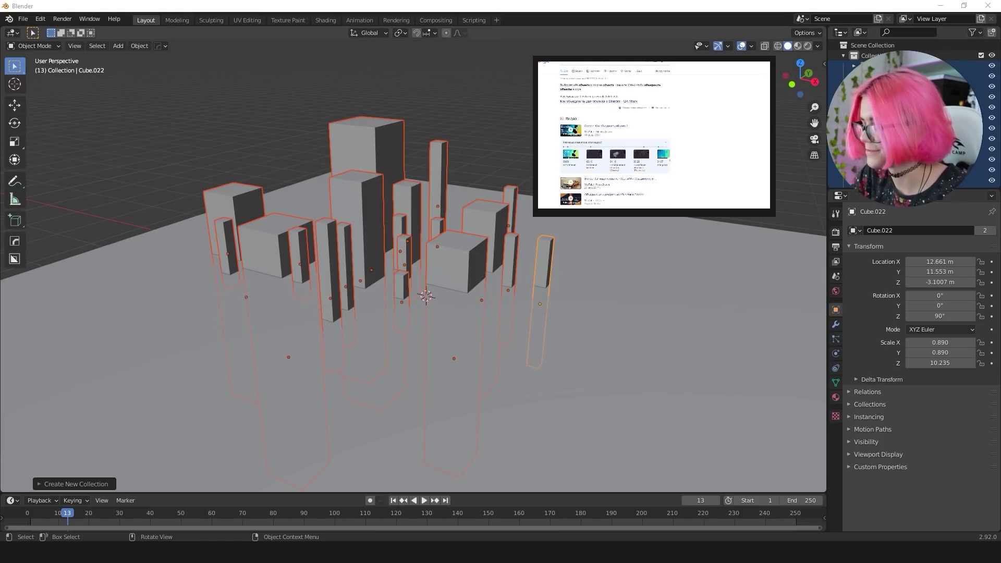
# Step: In Edit Mode, select one building's bottom face and raise it along Z
pyautogui.moveTo(472, 226)
pyautogui.mouseDown(button='middle')
pyautogui.moveTo(490, 230)
pyautogui.moveTo(448, 309)
pyautogui.moveTo(457, 227)
pyautogui.moveTo(404, 274)
pyautogui.moveTo(452, 375)
pyautogui.moveTo(464, 349)
pyautogui.moveTo(487, 353)
pyautogui.mouseUp(button='middle')
pyautogui.press('Tab')
pyautogui.moveTo(437, 443); pyautogui.dragTo(448, 405, button='middle')
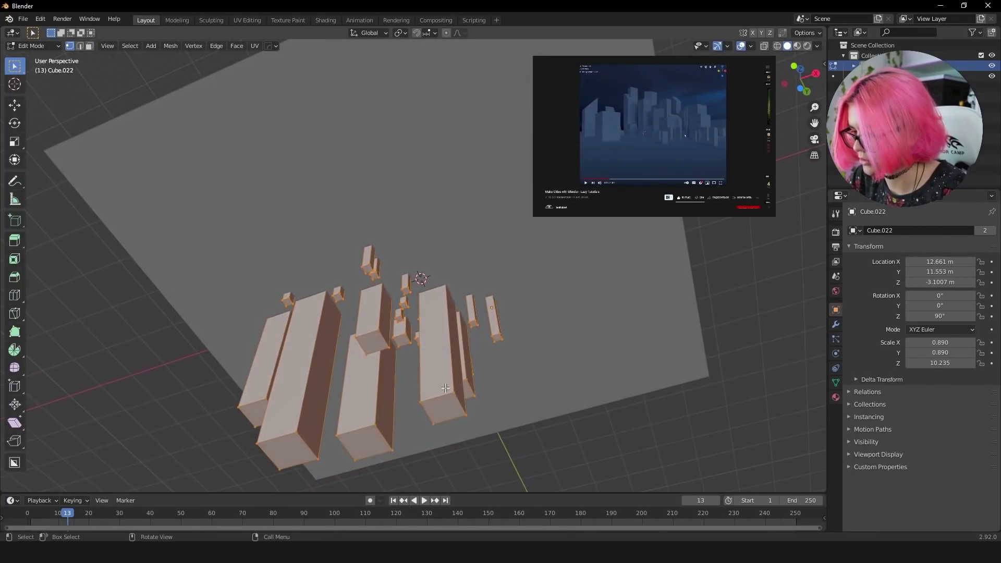
pyautogui.click(435, 417)
pyautogui.click(362, 436)
pyautogui.moveTo(362, 436)
pyautogui.mouseDown(button='middle')
pyautogui.moveTo(495, 431)
pyautogui.moveTo(471, 446)
pyautogui.moveTo(467, 293)
pyautogui.mouseUp(button='middle')
pyautogui.press('g')
pyautogui.press('z')
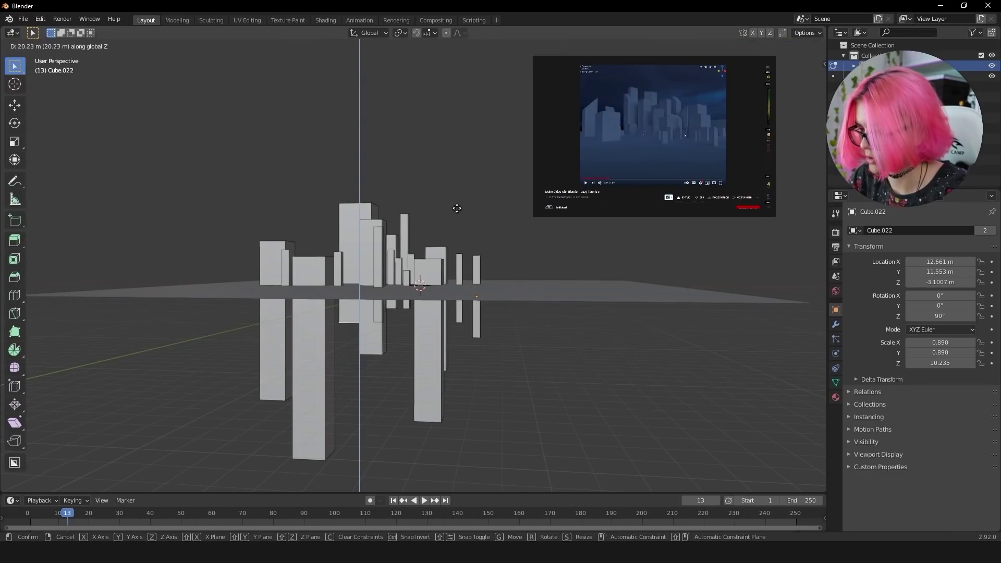
pyautogui.click(456, 202)
# Step: Move another building's selected face vertically to shorten that building
pyautogui.moveTo(419, 376); pyautogui.dragTo(430, 428, button='middle')
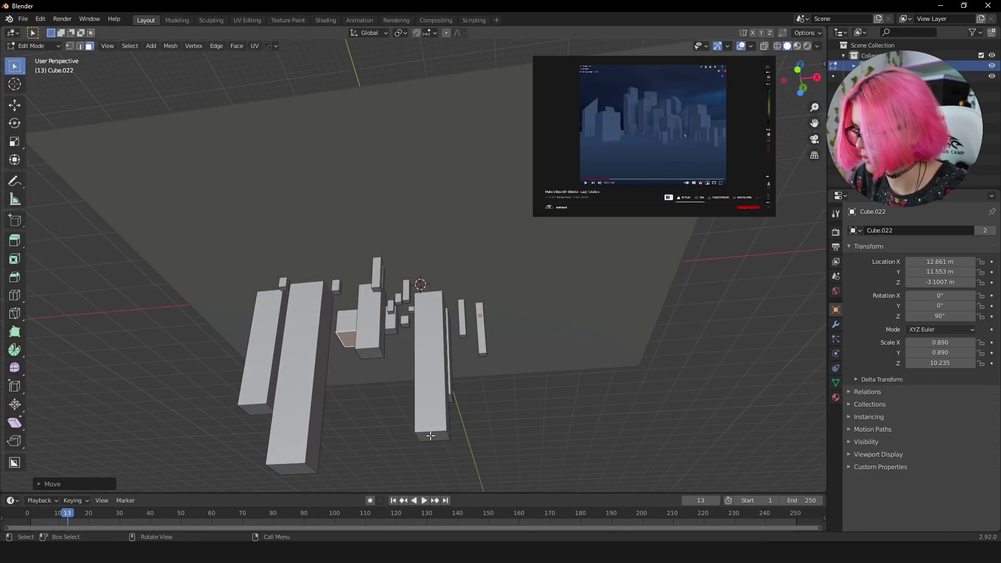
pyautogui.click(429, 435)
pyautogui.press('g')
pyautogui.press('z')
pyautogui.click(443, 306)
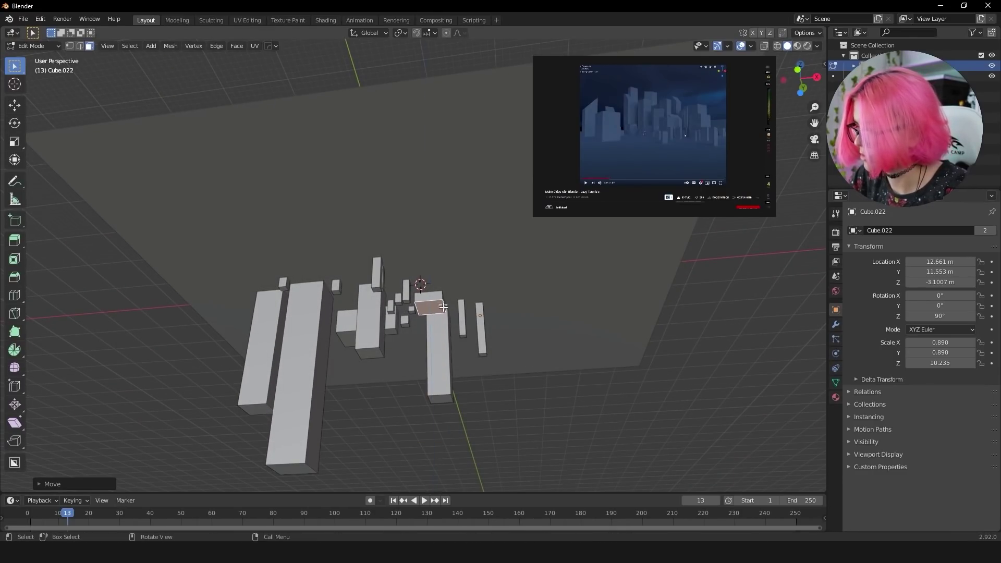
pyautogui.press('g')
pyautogui.press('z')
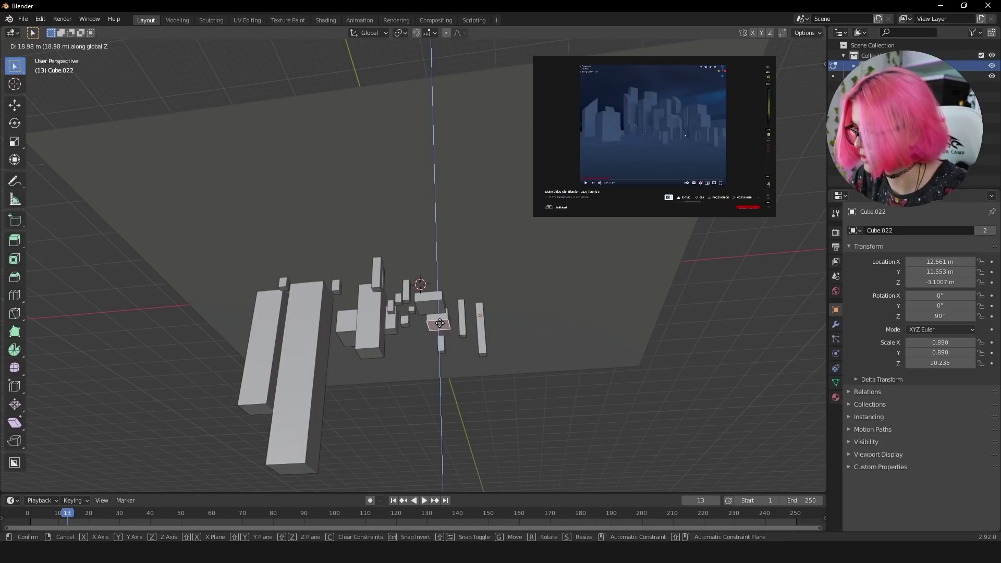
pyautogui.click(472, 354)
# Step: Lower the thin building's top face along Z to give it a shorter height
pyautogui.click(482, 352)
pyautogui.press('g')
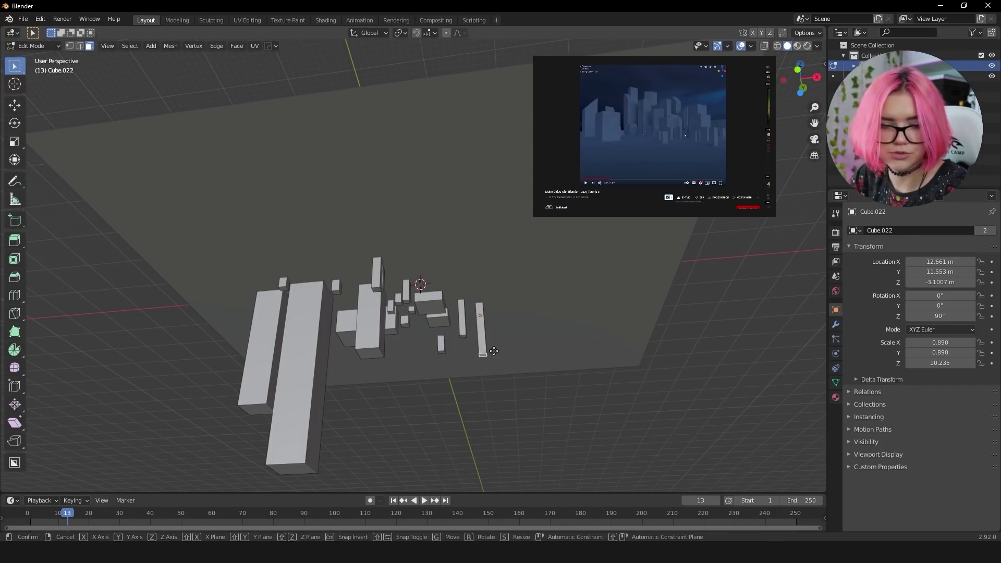
pyautogui.press('z')
pyautogui.click(491, 306)
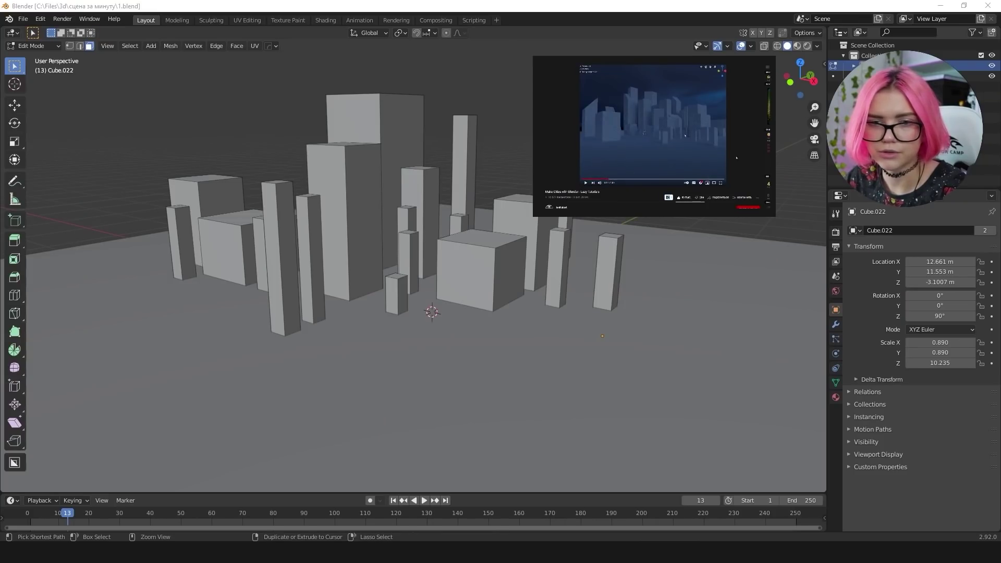
pyautogui.moveTo(341, 154); pyautogui.dragTo(334, 131, button='middle')
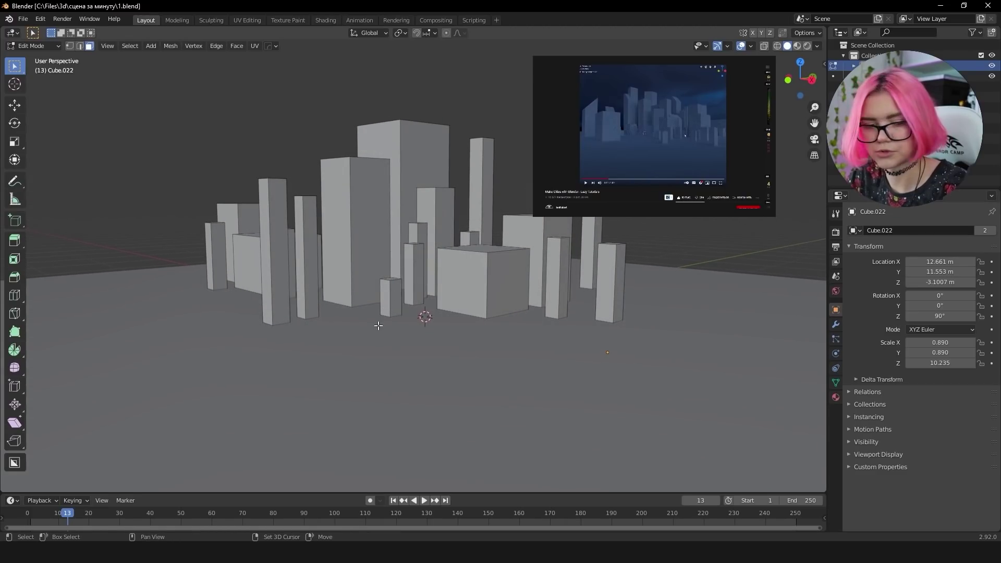
# Step: Return to Object Mode, add a camera, and align it to the current view
pyautogui.hotkey('shift', 'a')
pyautogui.press('Escape')
pyautogui.press('Tab')
pyautogui.hotkey('shift', 'a')
pyautogui.click(427, 339)
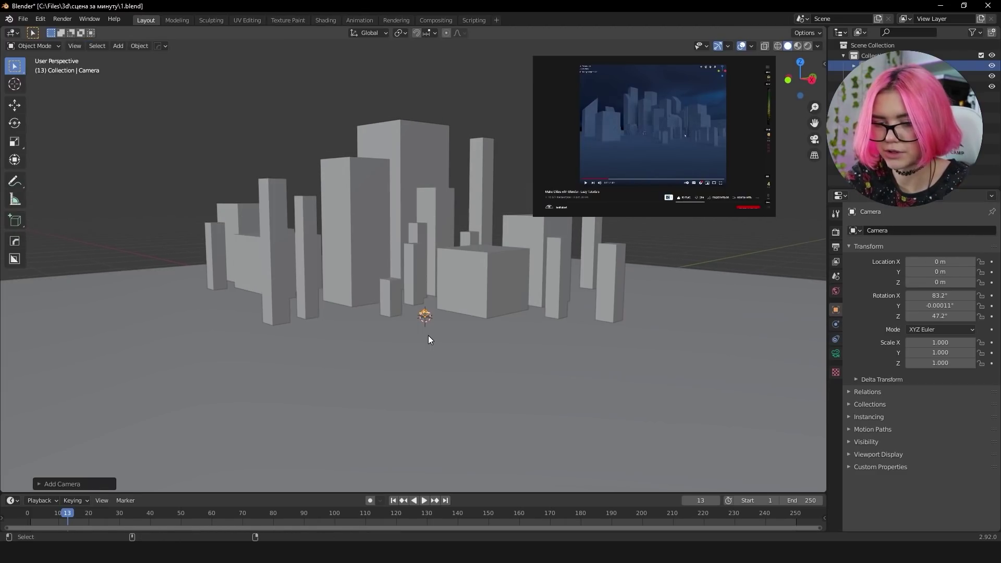
pyautogui.press('ctrl+alt+KP_0')
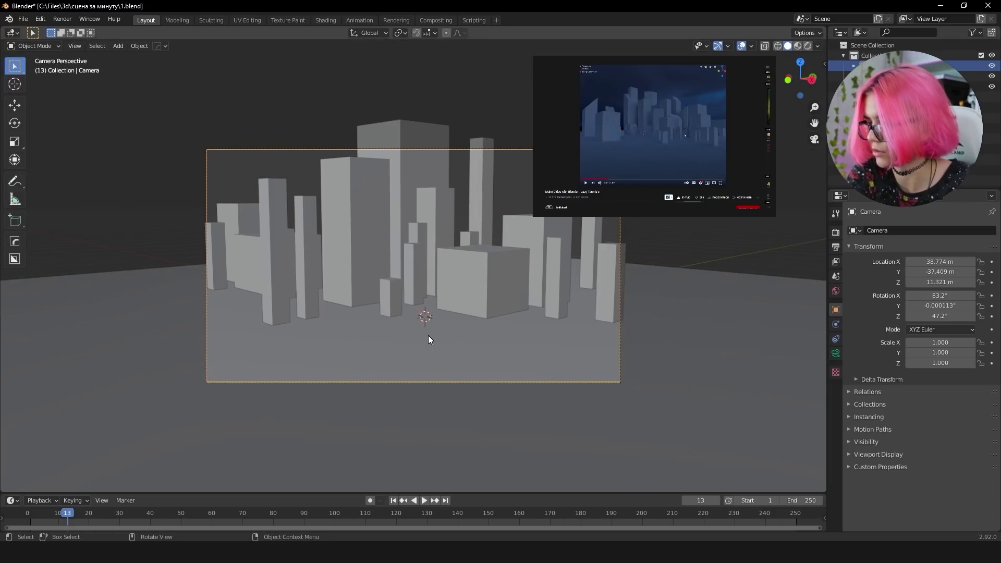
# Step: Split the 3D view in two, with the second view looking through the camera
pyautogui.moveTo(737, 308); pyautogui.dragTo(678, 313, button='middle')
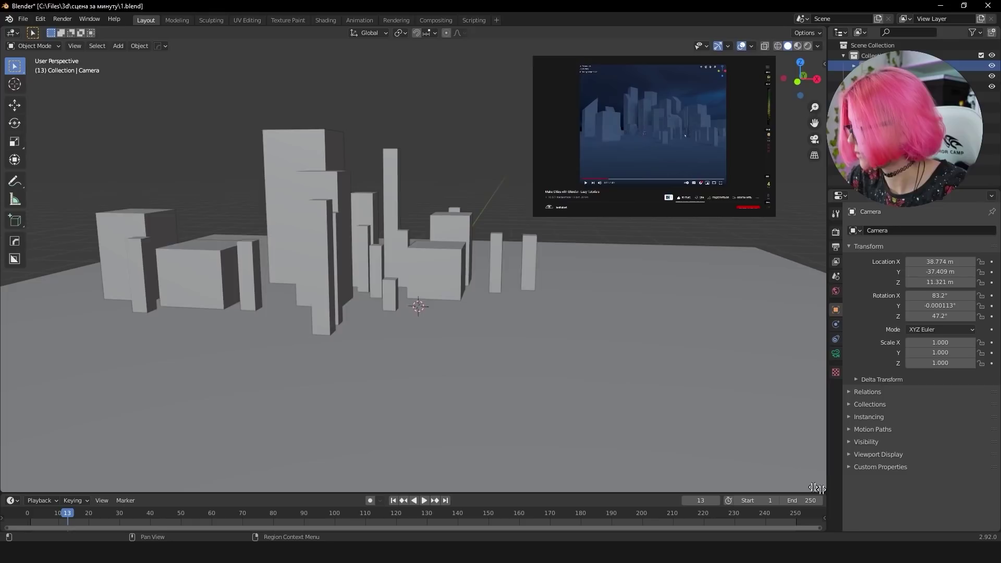
pyautogui.moveTo(824, 491)
pyautogui.mouseDown()
pyautogui.moveTo(503, 448)
pyautogui.moveTo(406, 447)
pyautogui.mouseUp()
pyautogui.moveTo(643, 354); pyautogui.dragTo(721, 336, button='middle')
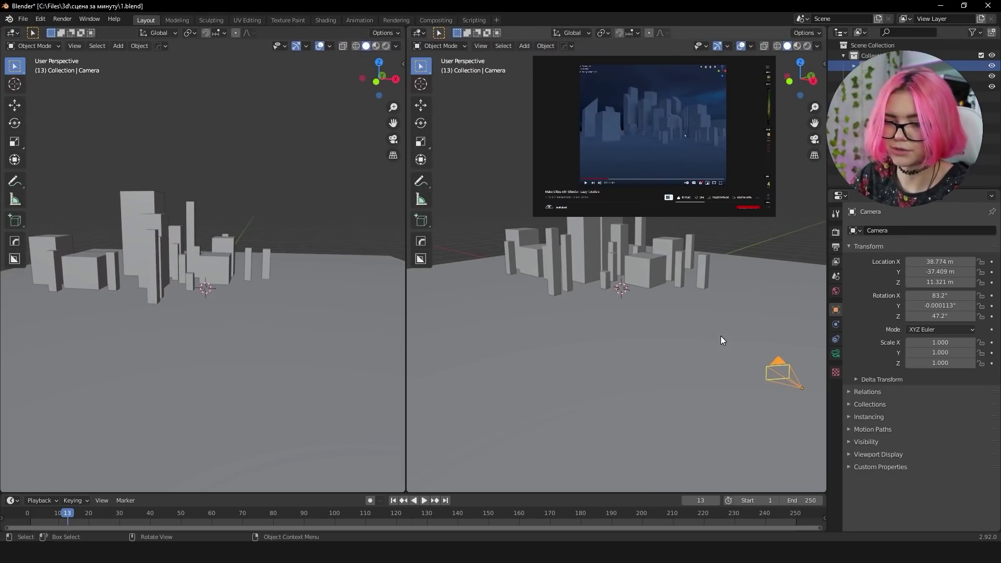
pyautogui.press('KP_0')
pyautogui.click(835, 354)
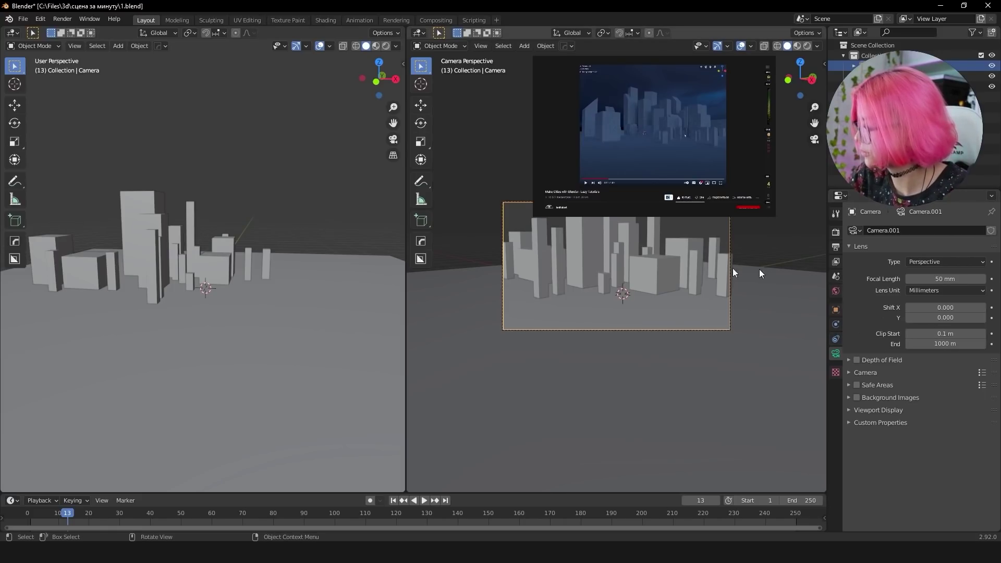
# Step: Select the ground plane, then the camera, with the combined transform tool active
pyautogui.moveTo(313, 229); pyautogui.dragTo(16, 308, button='middle')
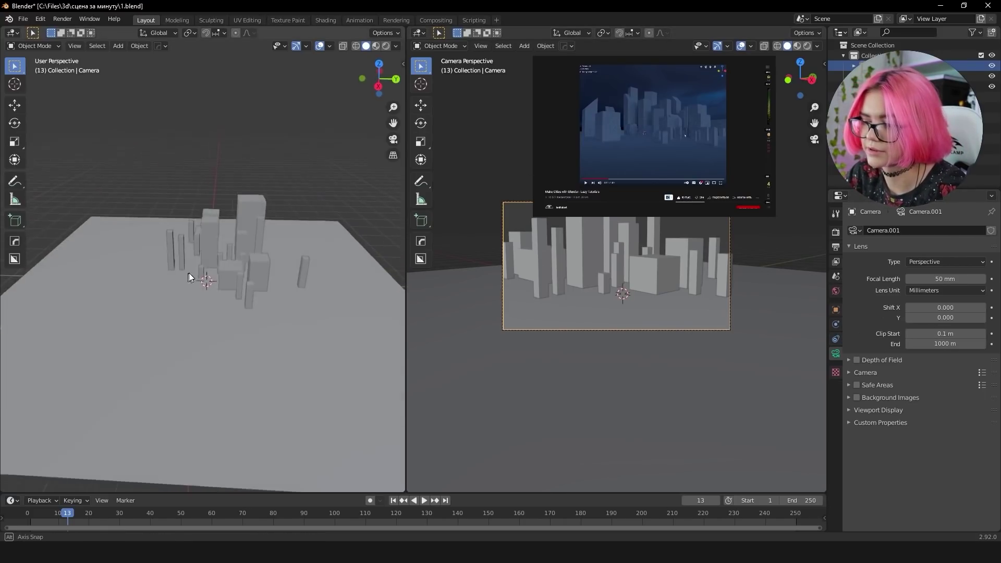
pyautogui.click(18, 314)
pyautogui.click(16, 159)
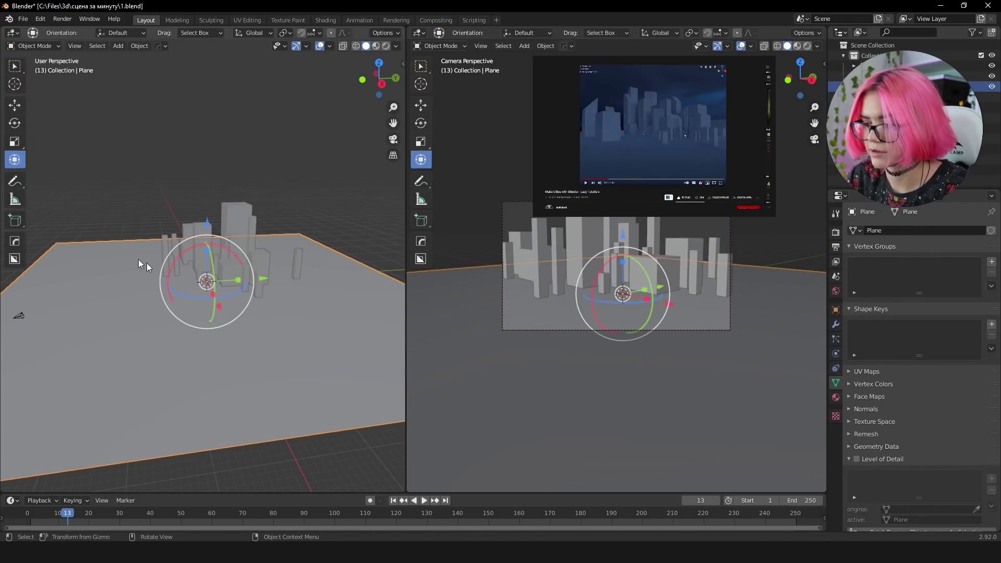
pyautogui.click(21, 316)
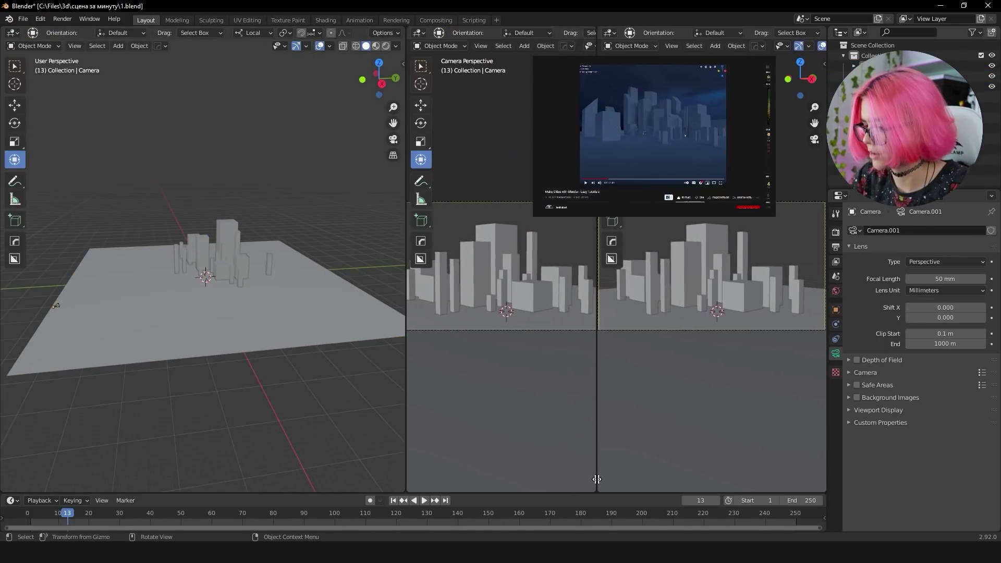
# Step: Split off another 3D view and lower the selected top edges along Z into slanted roofs
pyautogui.moveTo(598, 487)
pyautogui.mouseDown()
pyautogui.moveTo(598, 420)
pyautogui.moveTo(631, 426)
pyautogui.moveTo(686, 312)
pyautogui.mouseUp()
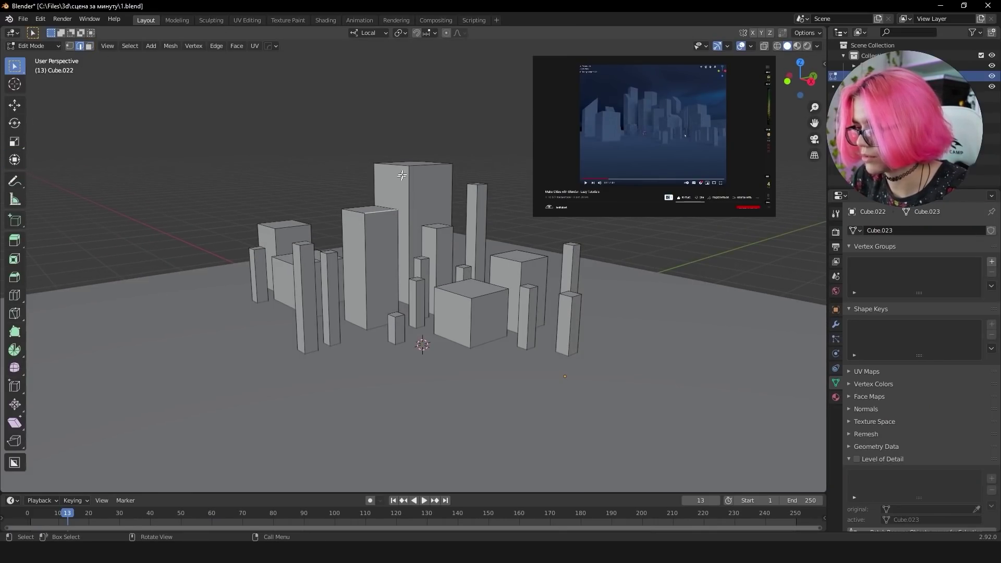
pyautogui.keyDown('shift'); pyautogui.click(423, 166); pyautogui.keyUp('shift')
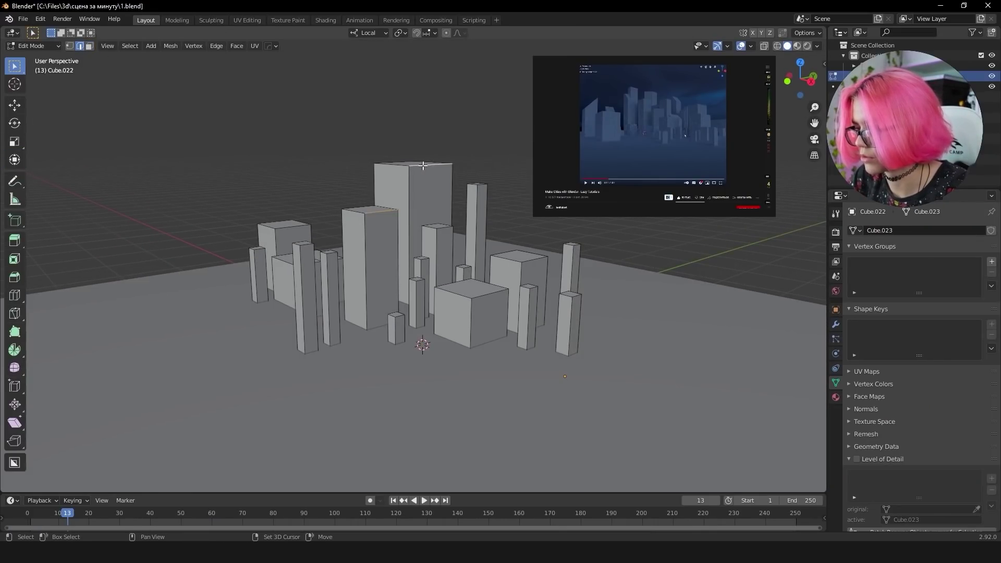
pyautogui.keyDown('shift'); pyautogui.click(475, 284); pyautogui.keyUp('shift')
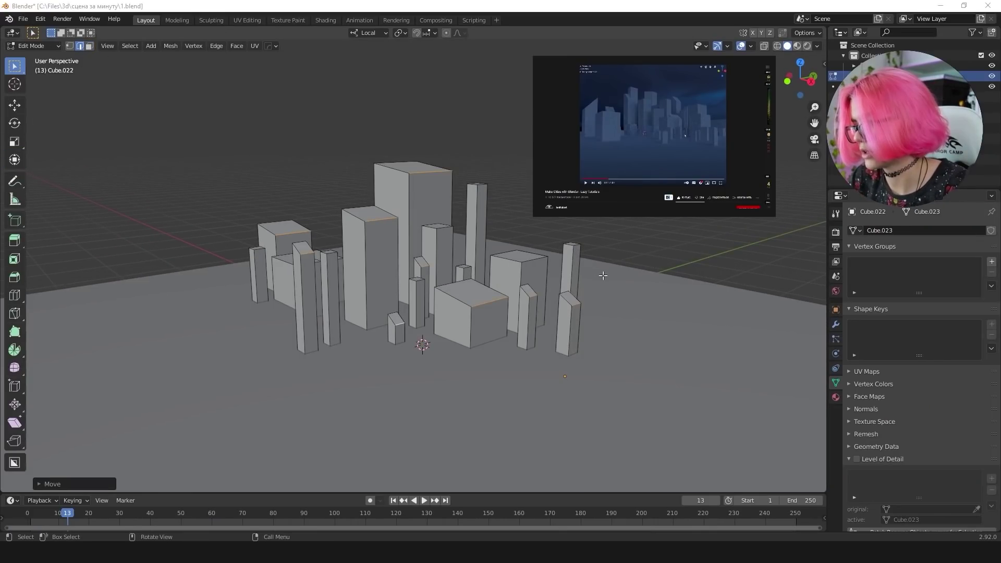
pyautogui.hotkey('ctrl', 'z')
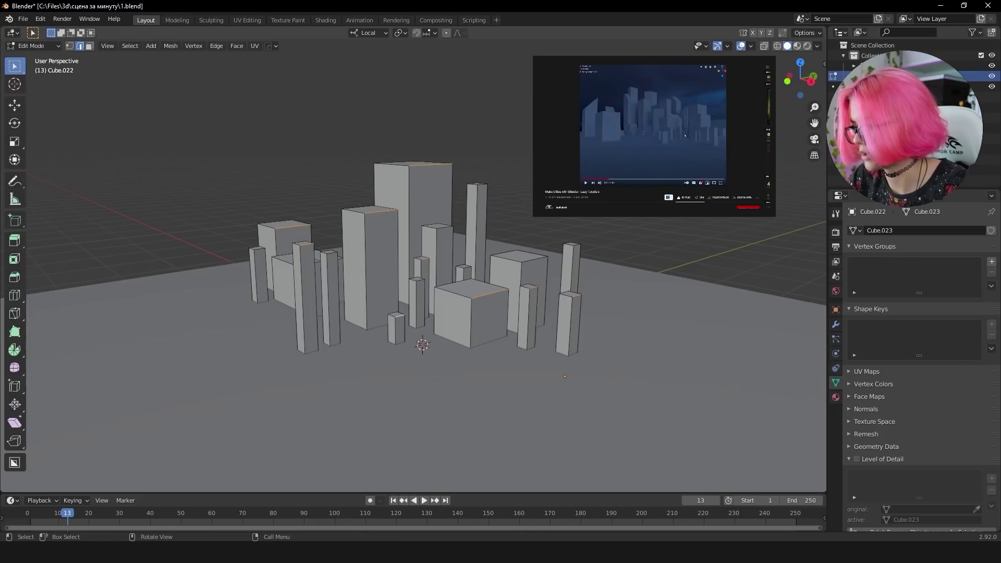
pyautogui.keyDown('shift'); pyautogui.click(403, 167); pyautogui.keyUp('shift')
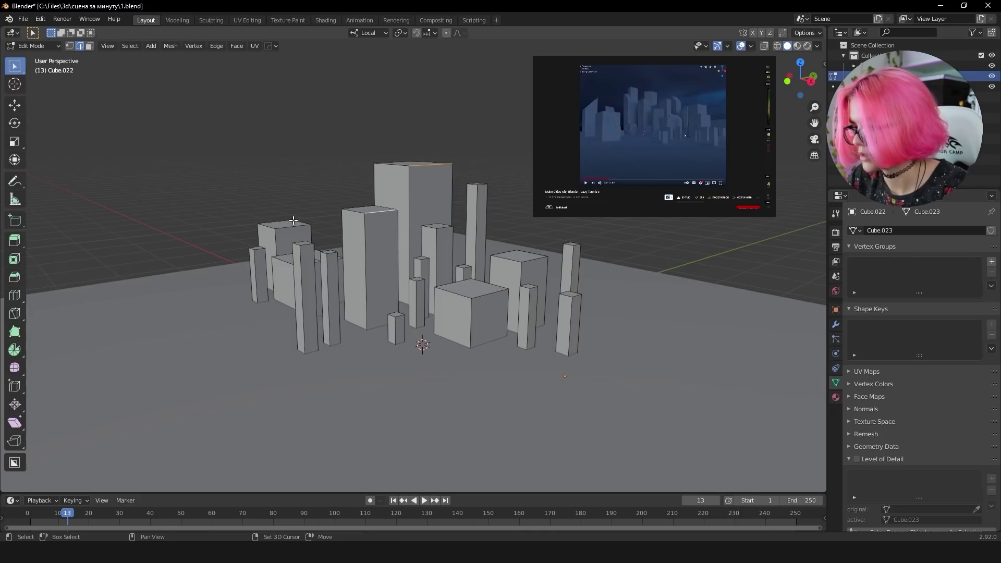
pyautogui.press('g')
pyautogui.press('z')
pyautogui.click(494, 296)
# Step: Redo the slant and lower the tall box's top edge along Z to angle its roof
pyautogui.moveTo(494, 296); pyautogui.dragTo(552, 312, button='middle')
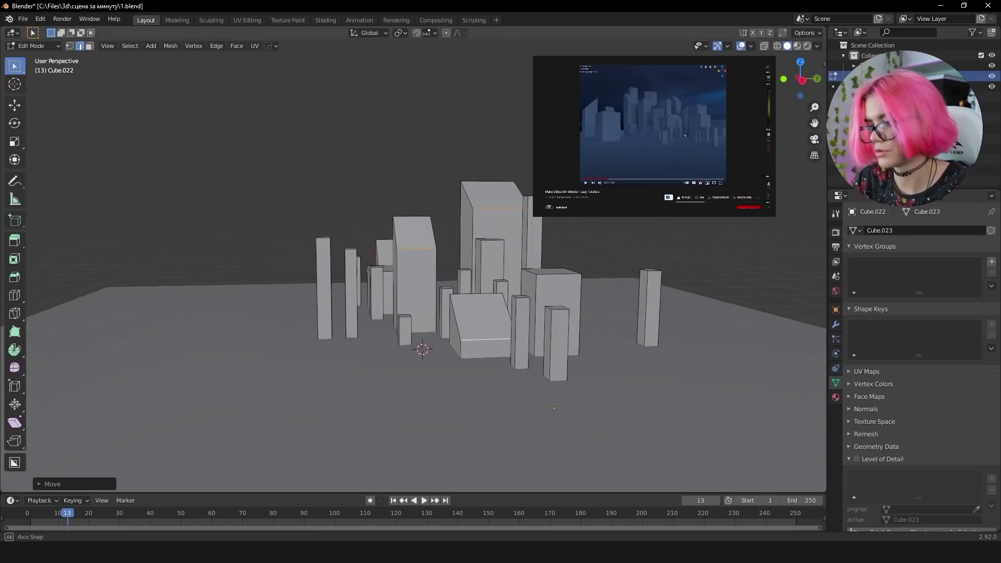
pyautogui.moveTo(552, 239)
pyautogui.mouseDown(button='middle')
pyautogui.moveTo(582, 255)
pyautogui.moveTo(444, 268)
pyautogui.mouseUp(button='middle')
pyautogui.hotkey('ctrl', 'z')
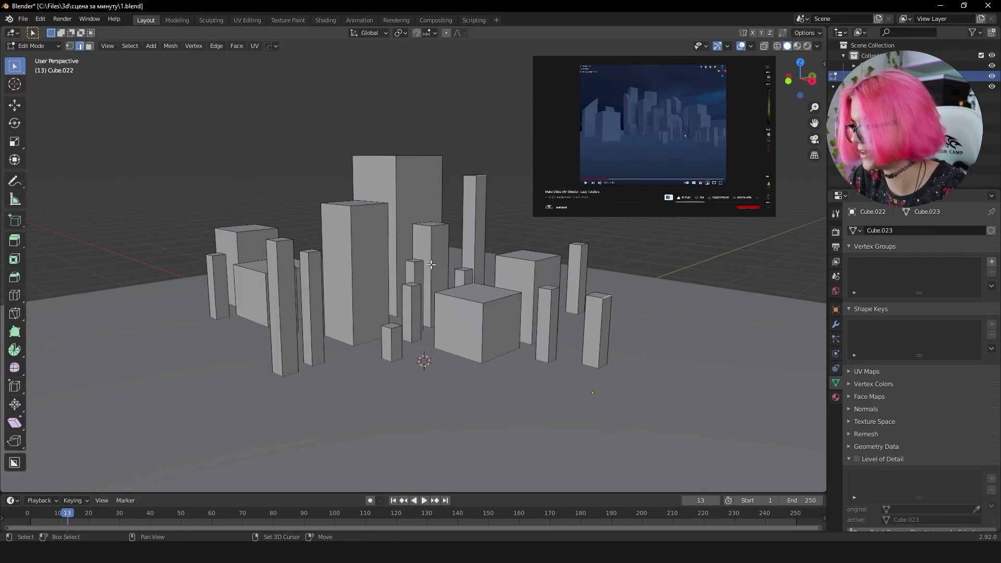
pyautogui.hotkey('ctrl', 'shift', 'z')
pyautogui.press('g')
pyautogui.press('z')
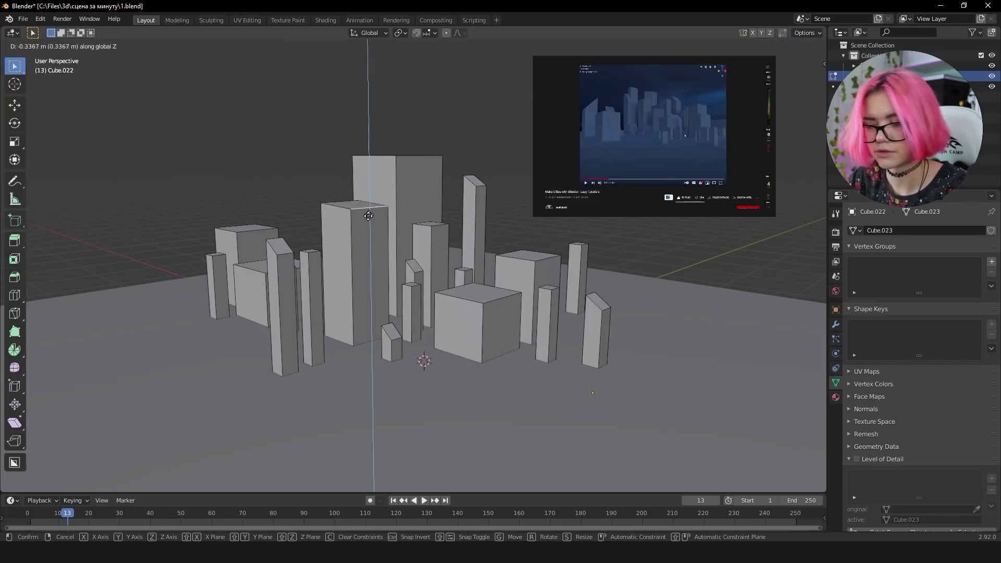
pyautogui.click(371, 240)
# Step: Slant the right box's roof by lowering its top edge along Z
pyautogui.click(542, 263)
pyautogui.press('g')
pyautogui.press('z')
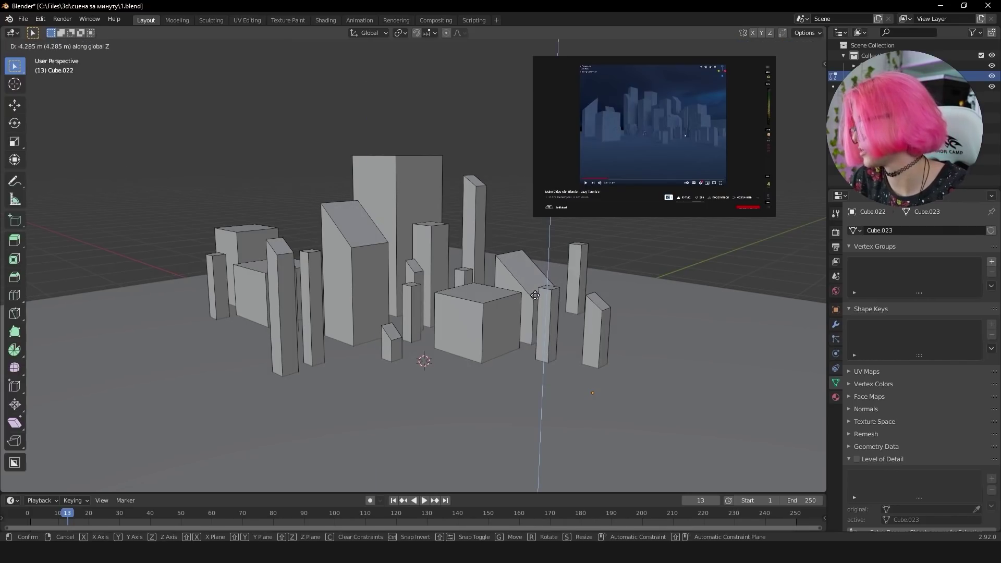
pyautogui.click(534, 295)
# Step: Return to Object Mode, collapse the timeline, and bring the right view closer to the city
pyautogui.press('Tab')
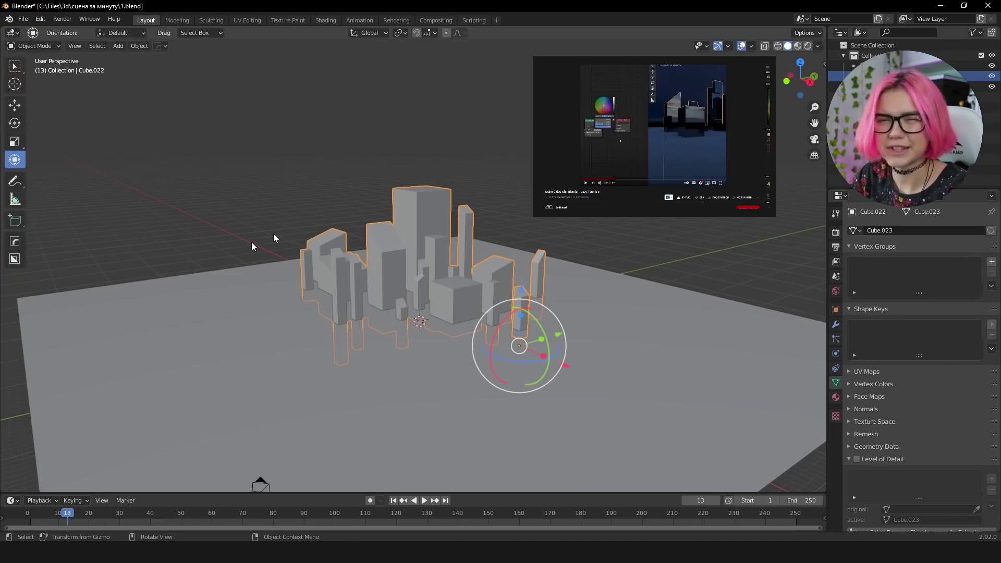
pyautogui.moveTo(5, 489)
pyautogui.mouseDown()
pyautogui.moveTo(1, 532)
pyautogui.moveTo(335, 443)
pyautogui.mouseUp()
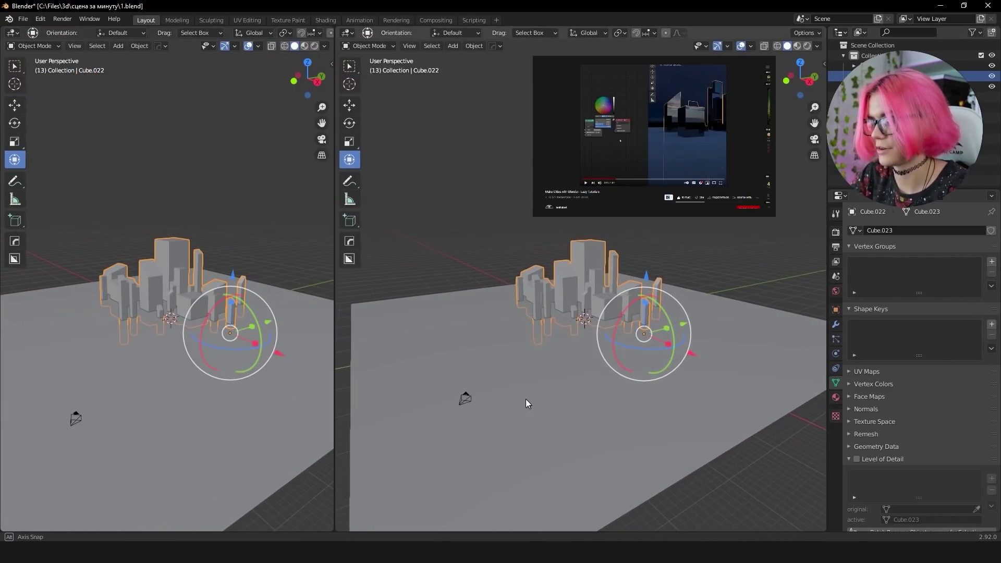
pyautogui.moveTo(525, 399)
pyautogui.mouseDown(button='middle')
pyautogui.moveTo(574, 283)
pyautogui.moveTo(584, 302)
pyautogui.mouseUp(button='middle')
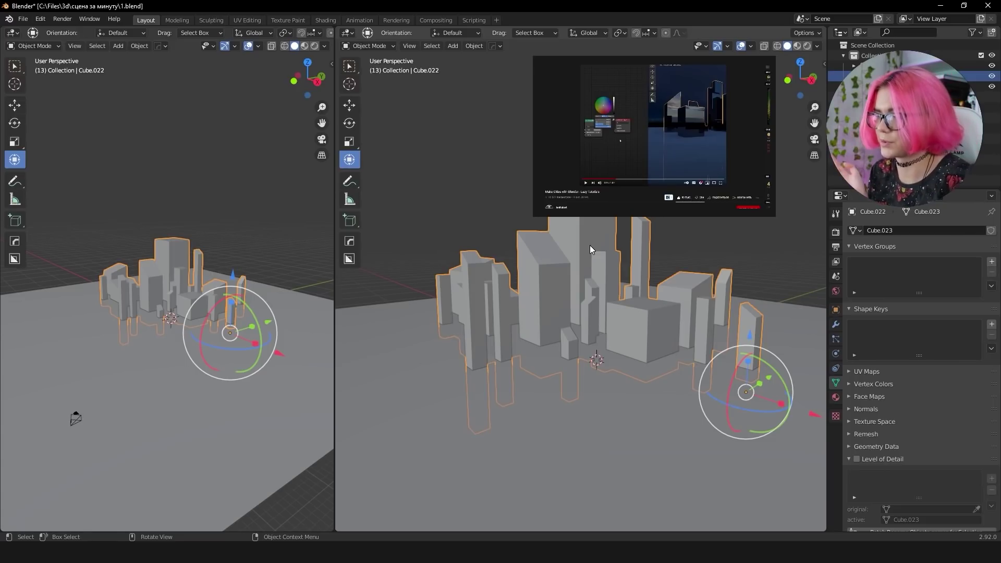
# Step: Create the building material, delete its Principled BSDF node, switch to rendered shading, and save
pyautogui.click(835, 397)
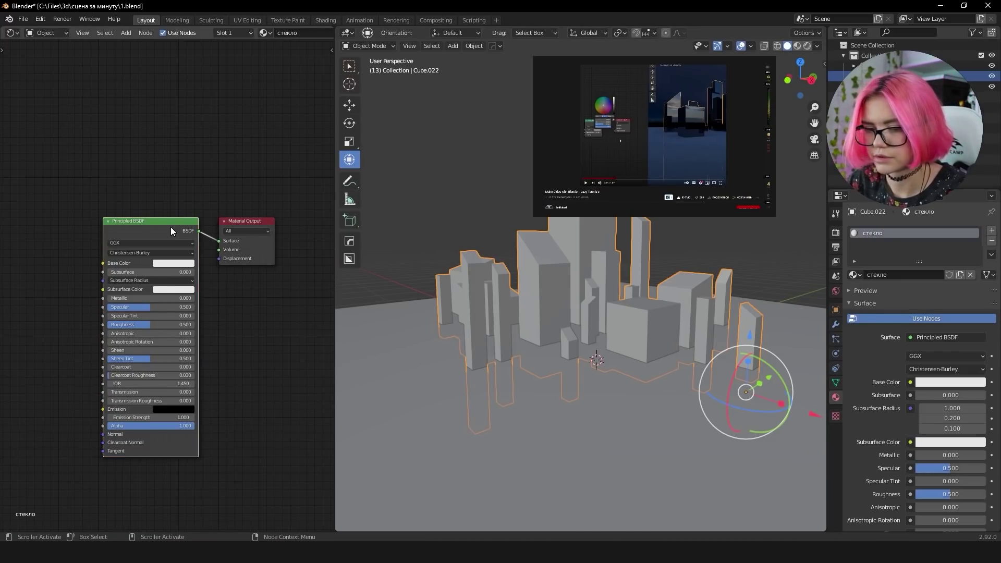
pyautogui.press('x')
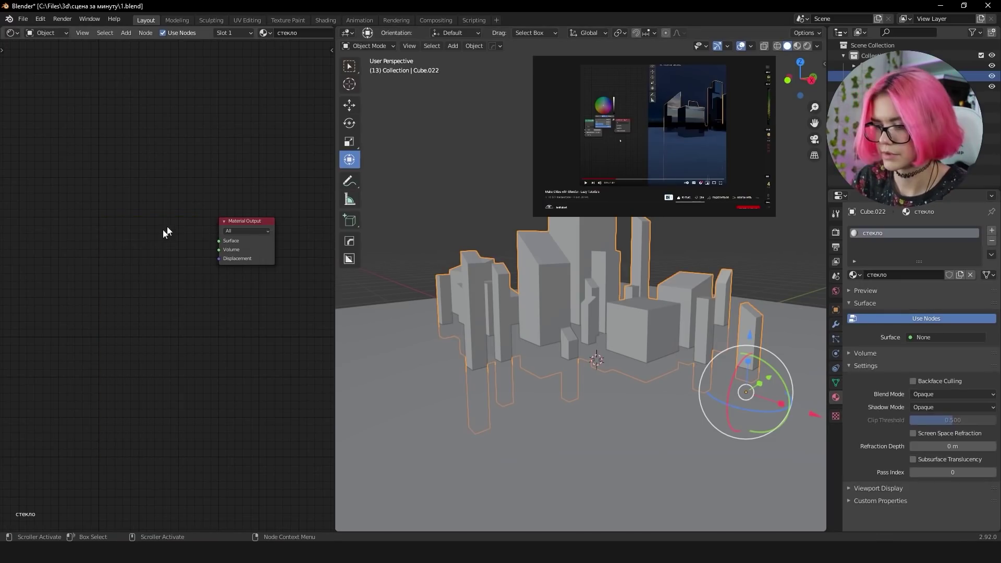
pyautogui.click(807, 46)
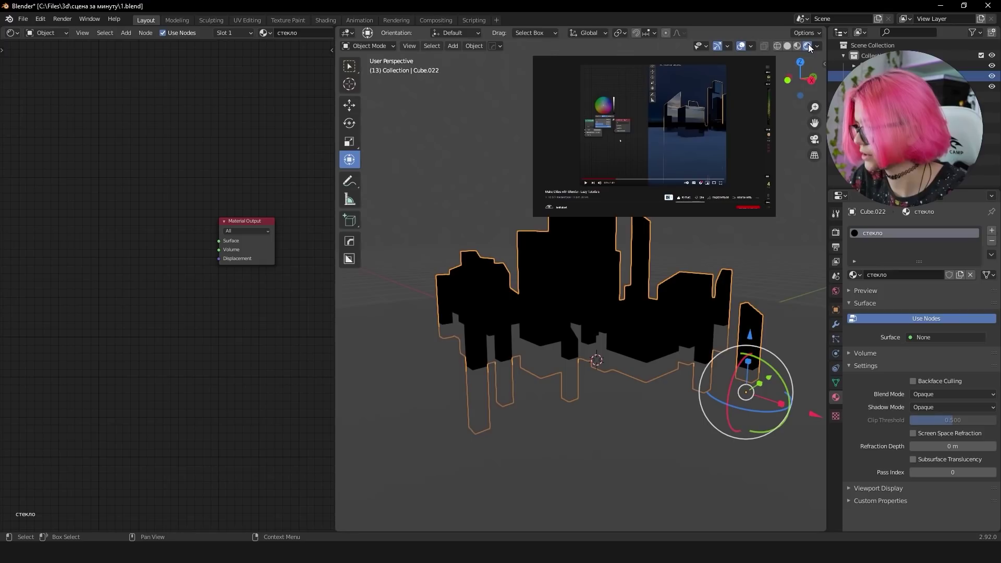
pyautogui.hotkey('ctrl', 's')
# Step: Add a Glossy BSDF node and connect it to the Material Output Surface
pyautogui.hotkey('shift', 'a')
pyautogui.click(54, 264)
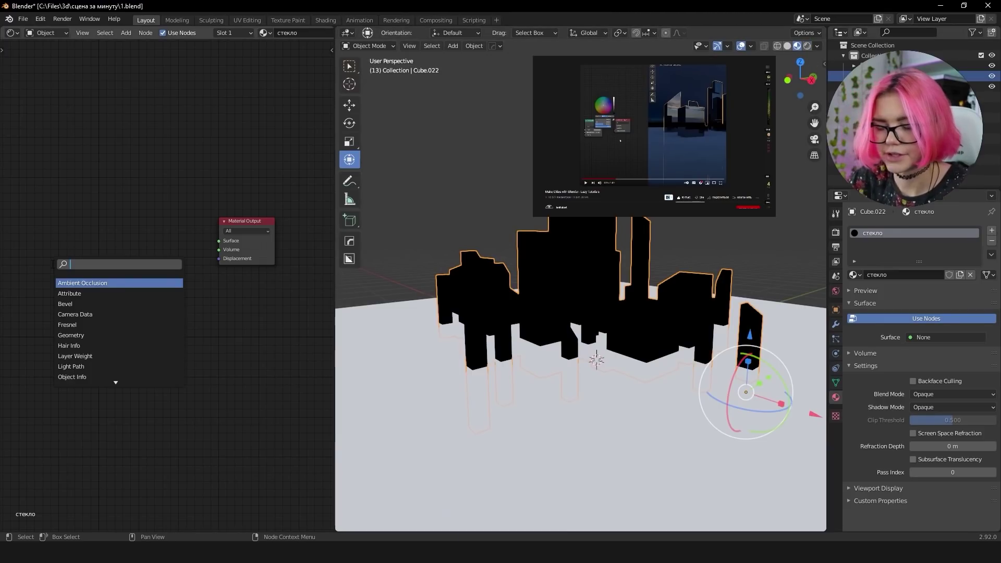
pyautogui.write('gloo')
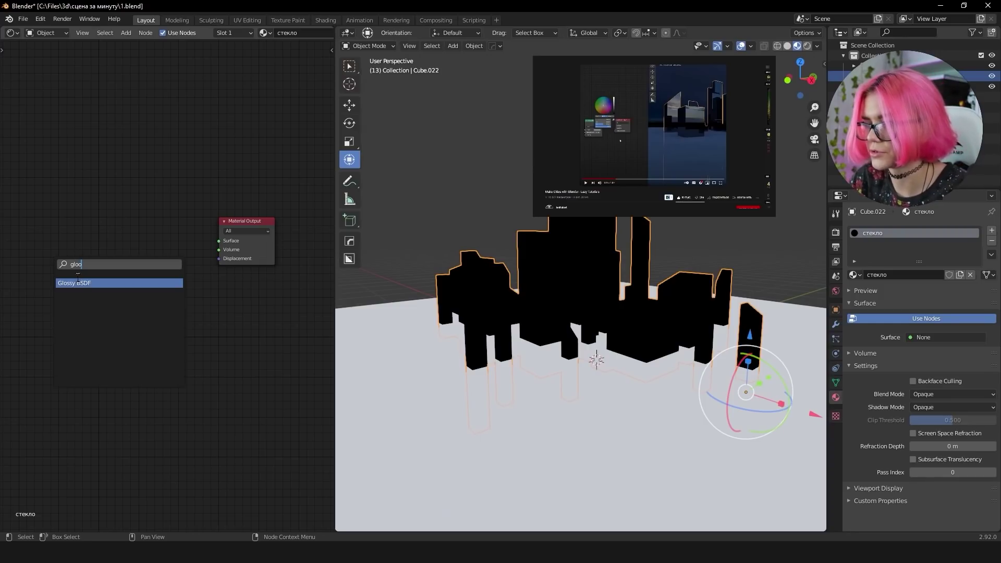
pyautogui.click(78, 282)
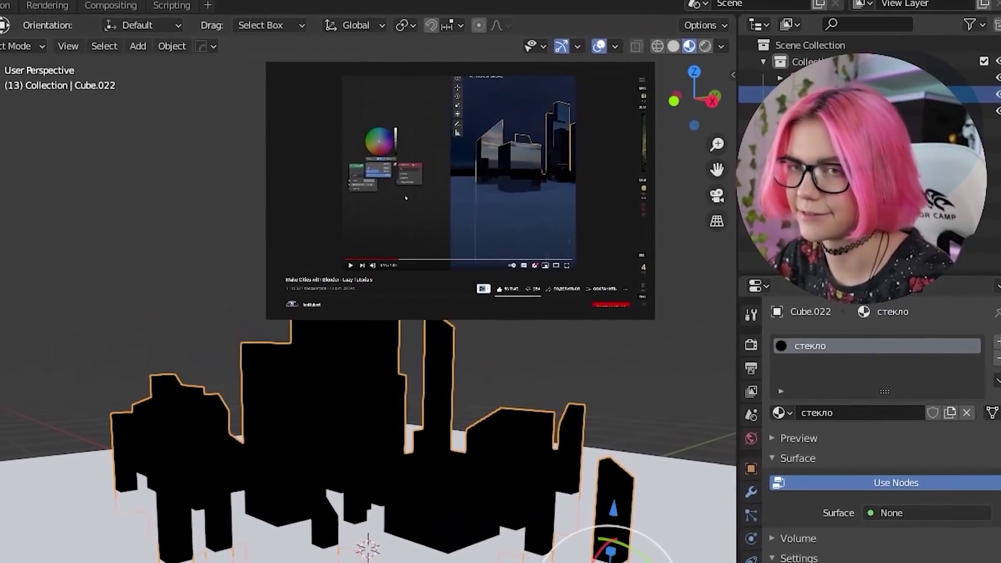
pyautogui.moveTo(157, 259); pyautogui.dragTo(218, 240)
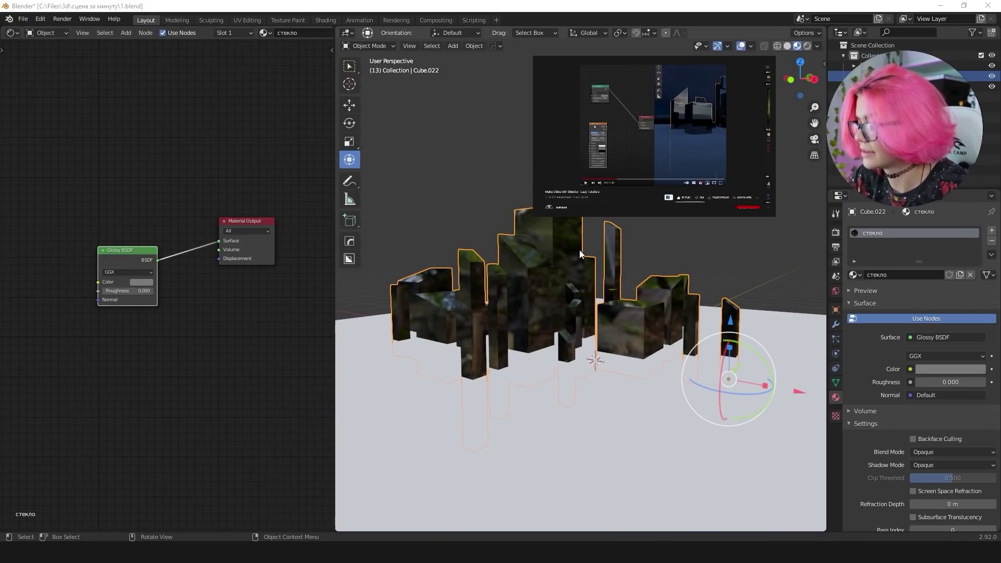
# Step: Link a Brick Texture's Fac to the glass Displacement, mapped by Texture Coordinate Object output
pyautogui.moveTo(580, 249); pyautogui.dragTo(592, 261, button='middle')
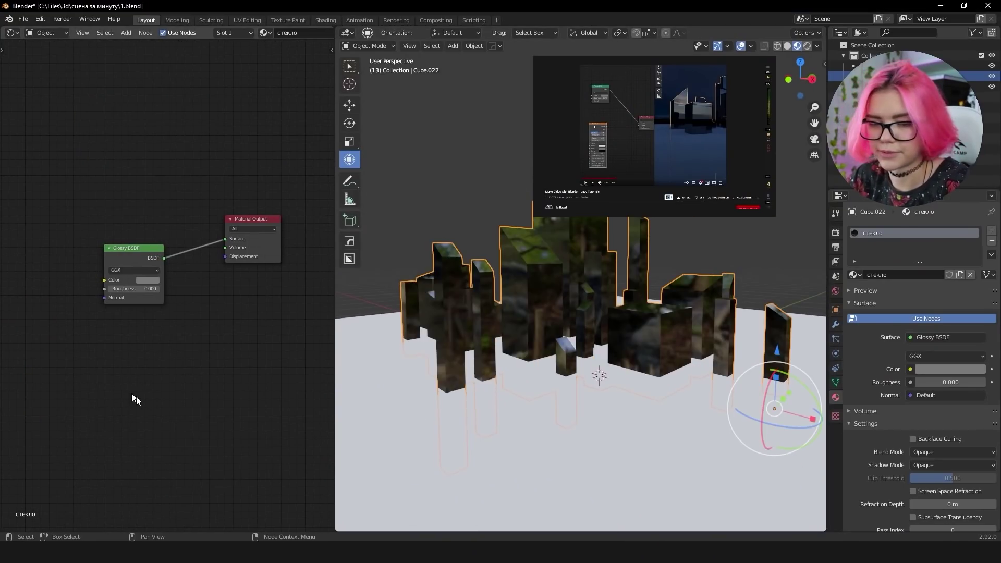
pyautogui.moveTo(134, 399); pyautogui.dragTo(147, 350, button='middle')
pyautogui.hotkey('shift', 'a')
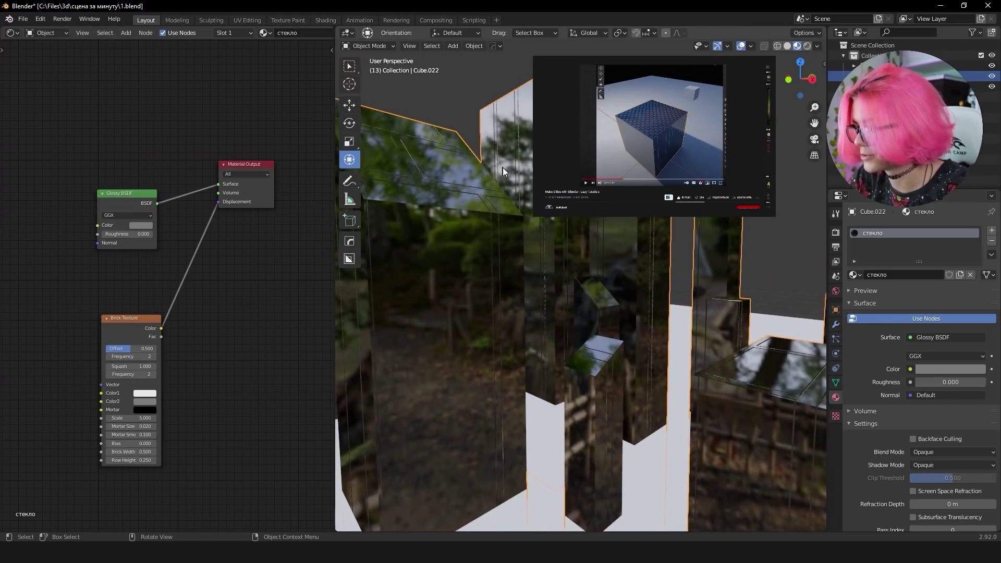
pyautogui.moveTo(552, 218); pyautogui.dragTo(748, 347, button='middle')
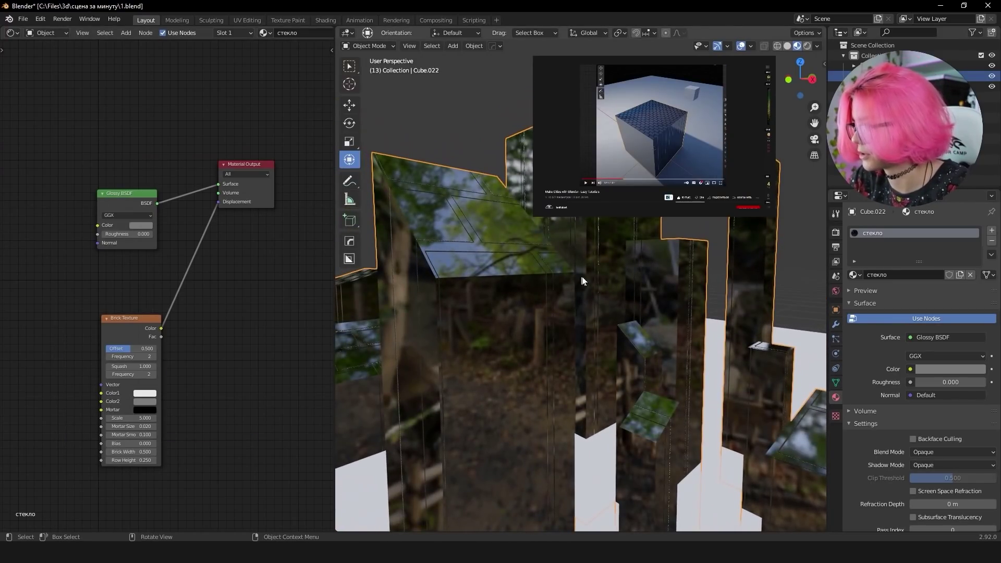
pyautogui.scroll(-2, 579, 253)
pyautogui.scroll(-4, 580, 255)
pyautogui.scroll(-2, 579, 254)
pyautogui.scroll(-1, 584, 312)
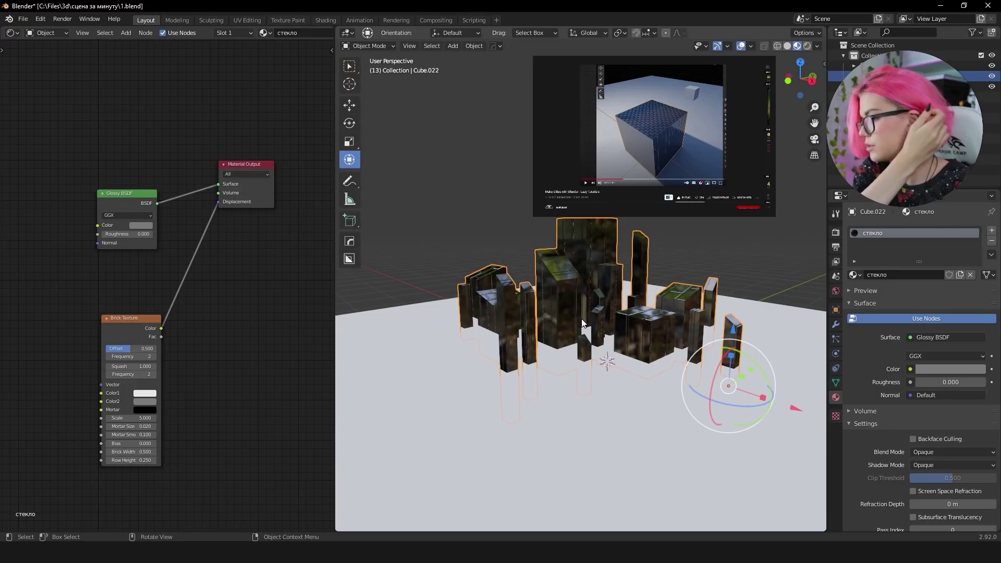
pyautogui.click(619, 117)
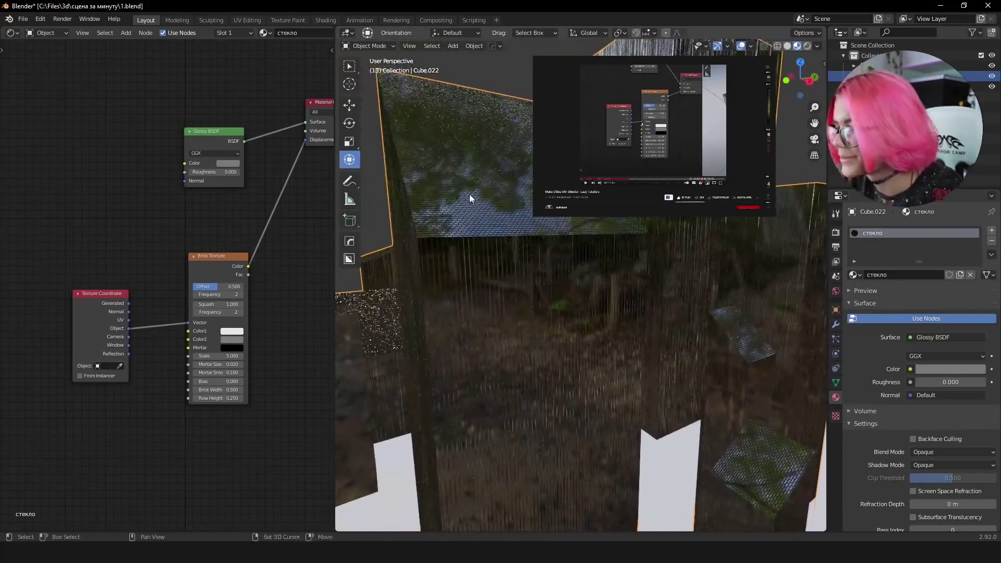
pyautogui.moveTo(498, 201)
pyautogui.mouseDown(button='middle')
pyautogui.moveTo(637, 359)
pyautogui.moveTo(649, 317)
pyautogui.moveTo(617, 308)
pyautogui.mouseUp(button='middle')
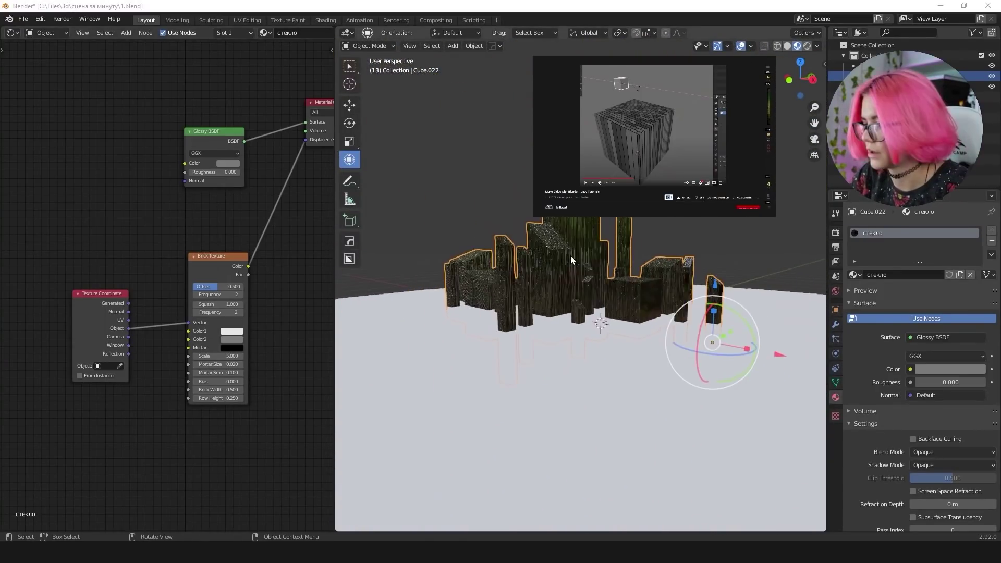
# Step: Add a cube and set it as the Texture Coordinate node's mapping object
pyautogui.hotkey('alt', 'a')
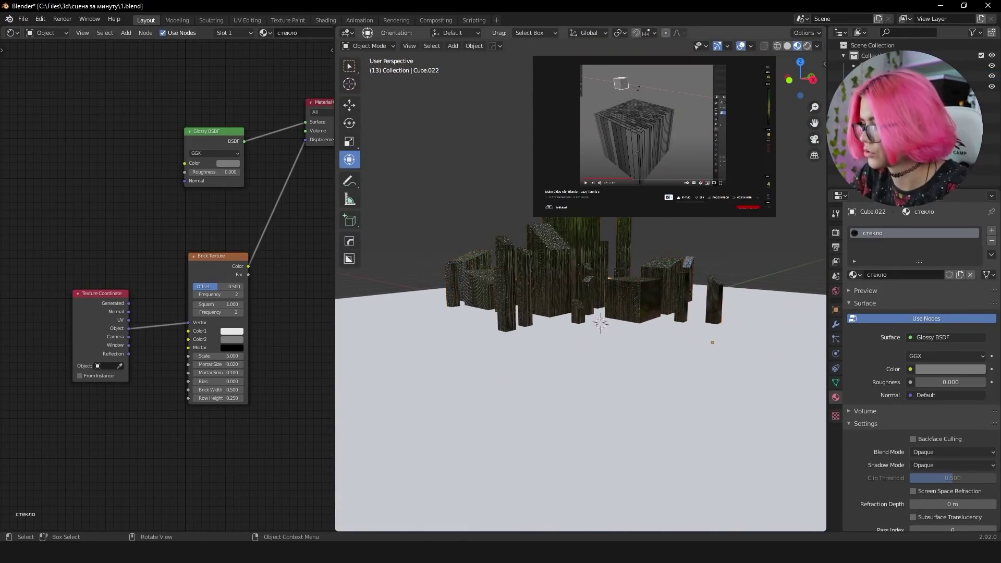
pyautogui.hotkey('shift', 'a')
pyautogui.press('Escape')
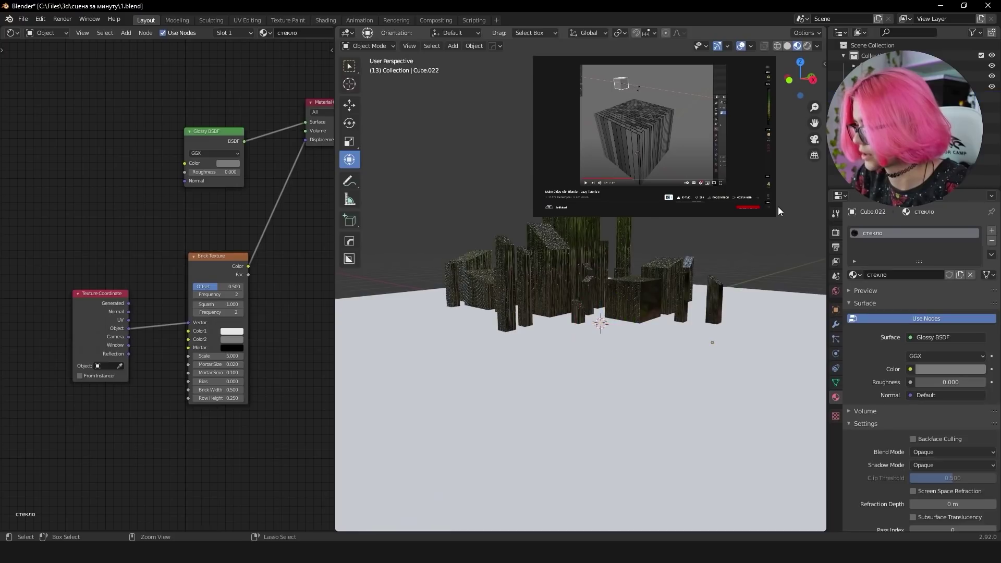
pyautogui.hotkey('shift', 'a')
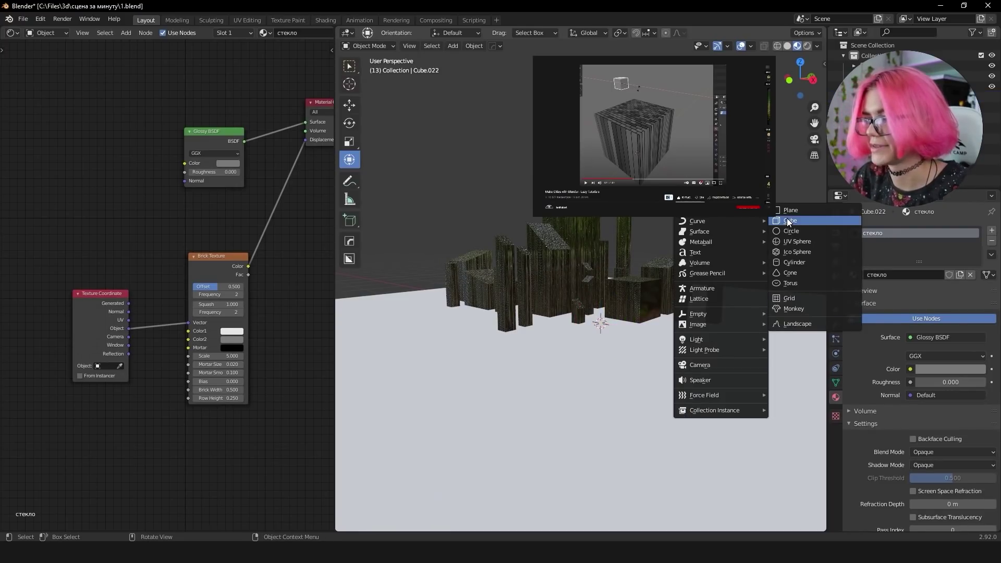
pyautogui.click(788, 221)
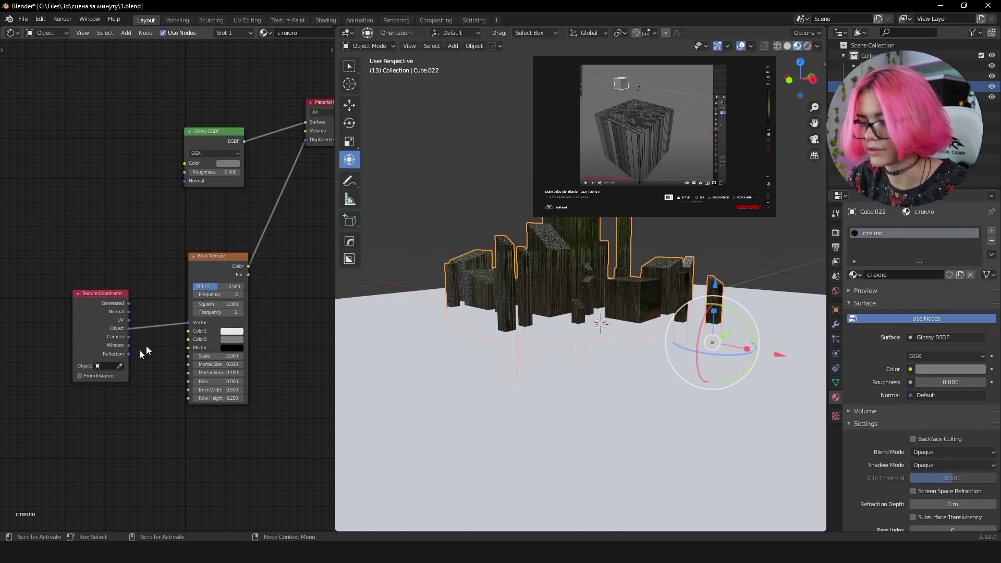
pyautogui.click(121, 366)
pyautogui.click(573, 292)
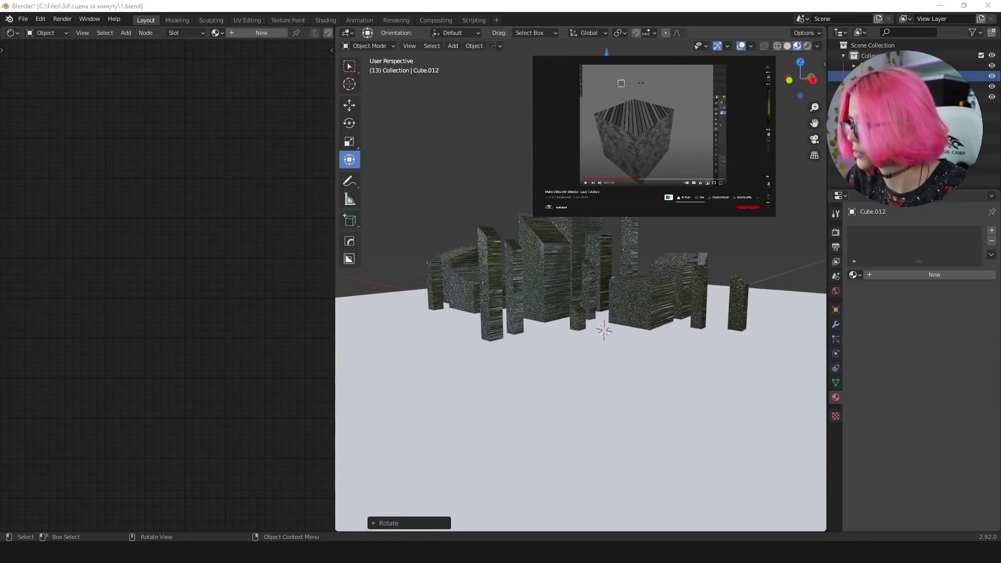
# Step: Compare the brick pattern with and without the cube's 45° rotation, keeping the rotation
pyautogui.hotkey('ctrl', 'z')
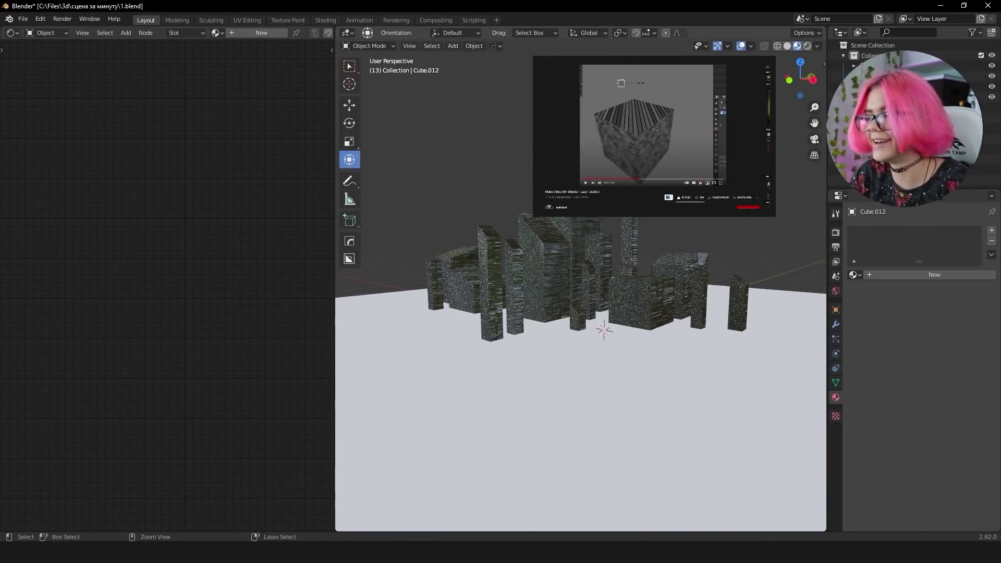
pyautogui.hotkey('ctrl', 'shift', 'z')
pyautogui.scroll(3, 547, 240)
pyautogui.scroll(3, 522, 220)
pyautogui.scroll(3, 455, 227)
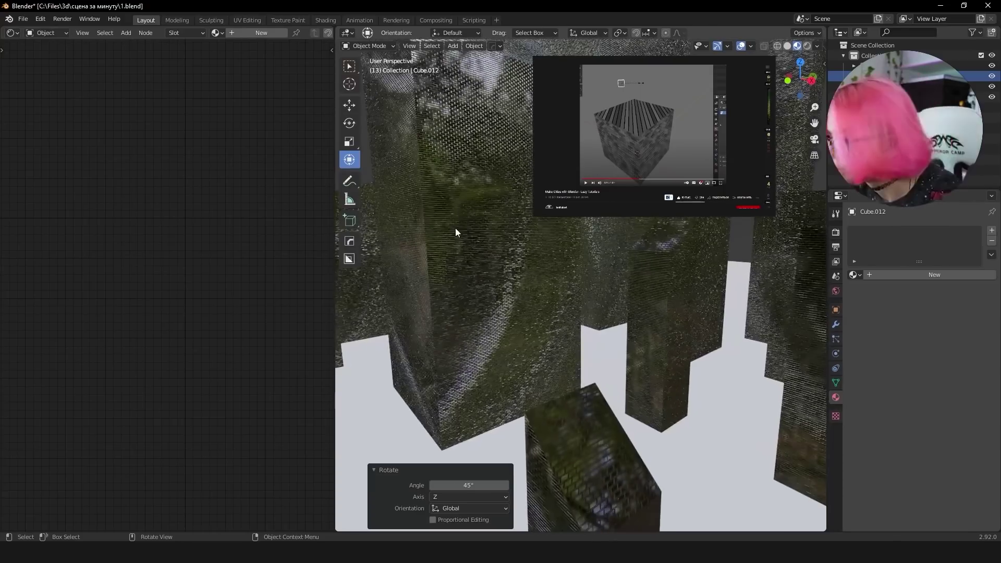
pyautogui.scroll(-2, 427, 166)
pyautogui.scroll(-2, 435, 167)
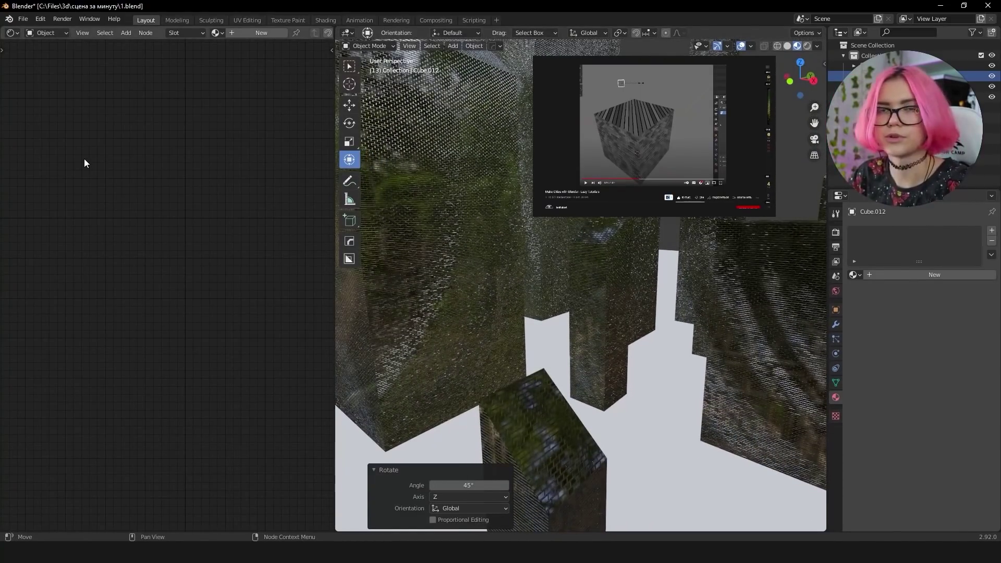
pyautogui.scroll(-3, 445, 196)
pyautogui.scroll(-3, 605, 229)
pyautogui.scroll(2, 603, 233)
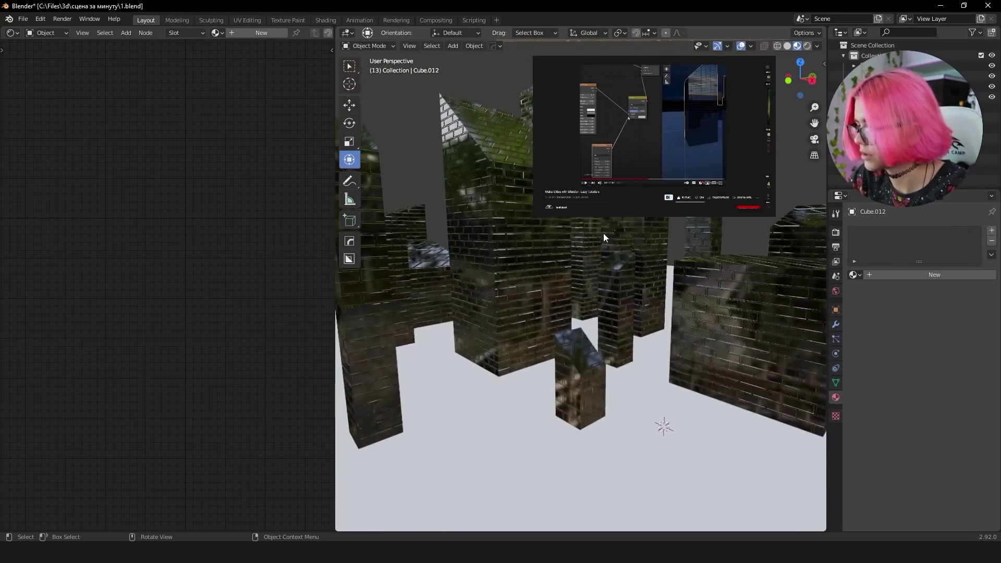
pyautogui.scroll(-2, 670, 218)
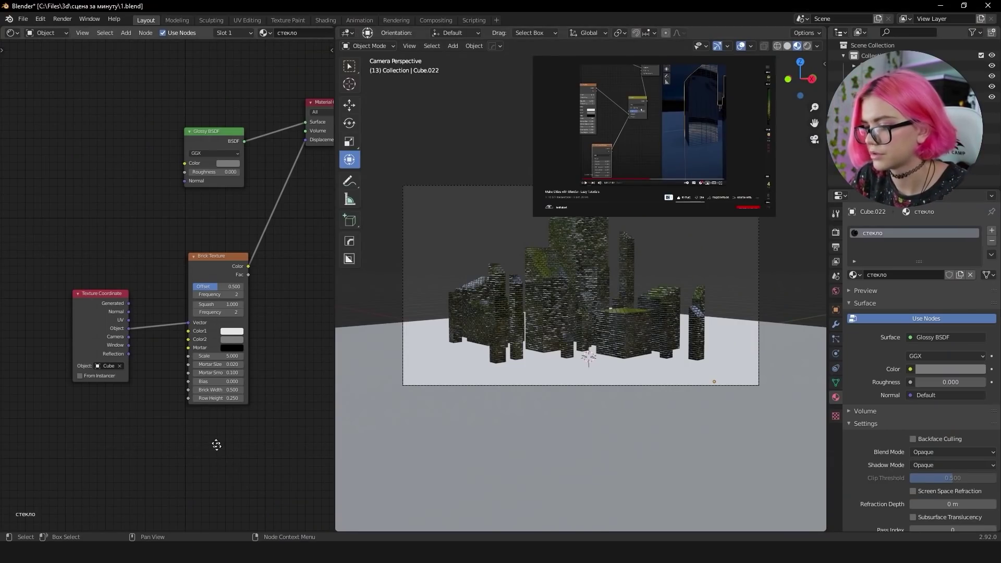
# Step: Mix Brick Color with Musgrave Height into Displacement and raise the Musgrave Scale
pyautogui.moveTo(207, 212); pyautogui.dragTo(236, 196)
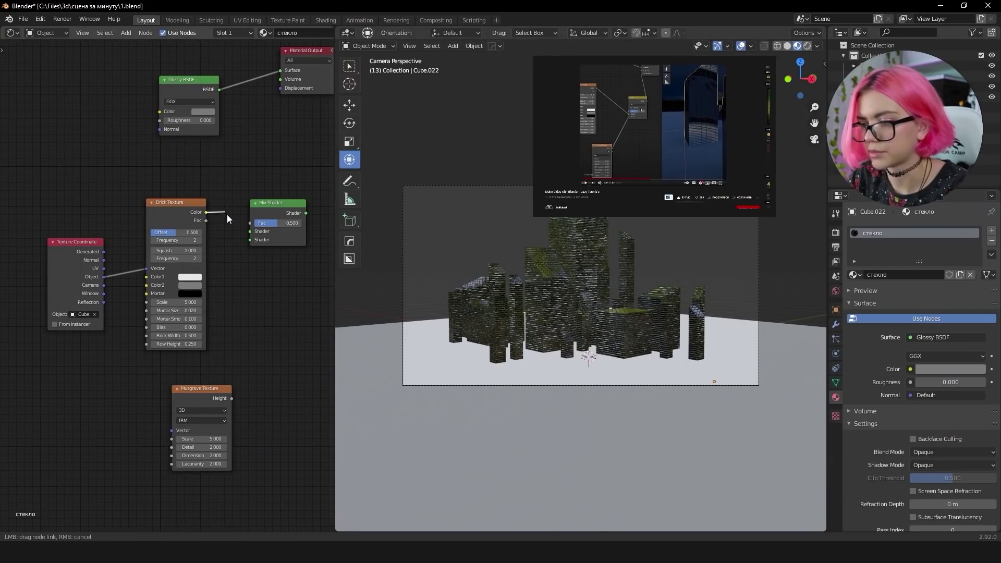
pyautogui.moveTo(247, 237); pyautogui.dragTo(250, 231)
pyautogui.moveTo(306, 213); pyautogui.dragTo(280, 87)
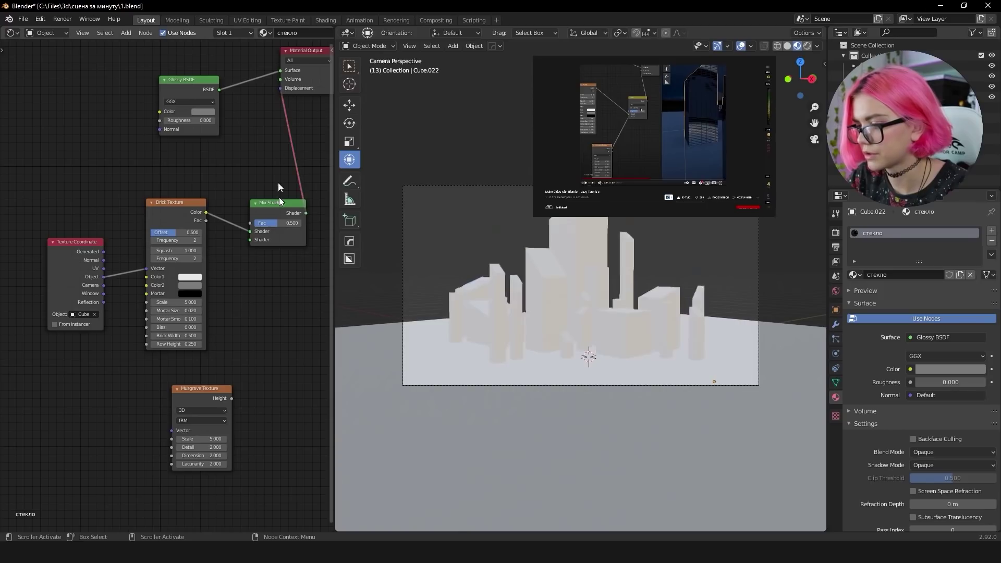
pyautogui.moveTo(250, 240); pyautogui.dragTo(231, 398)
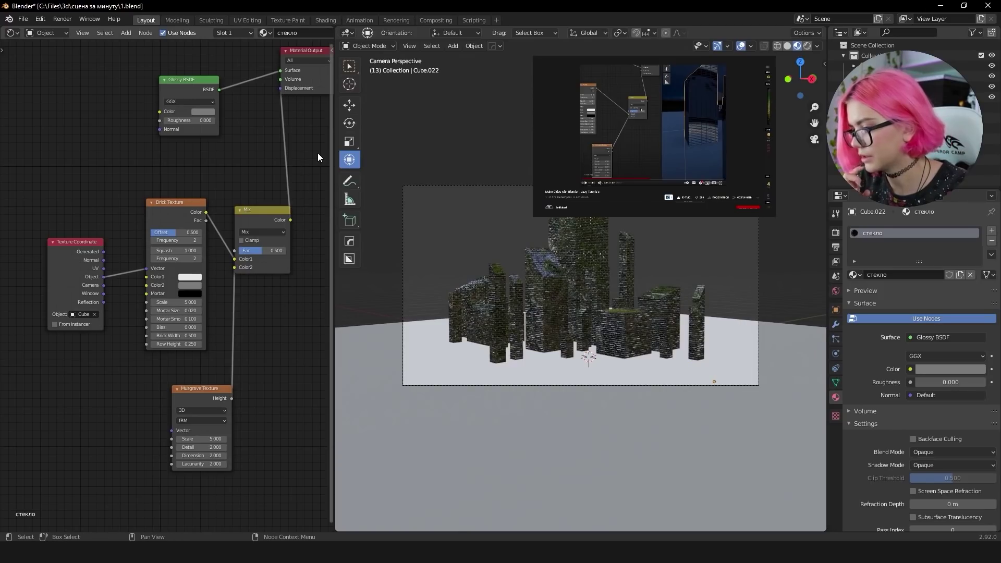
pyautogui.moveTo(573, 312); pyautogui.dragTo(648, 70, button='middle')
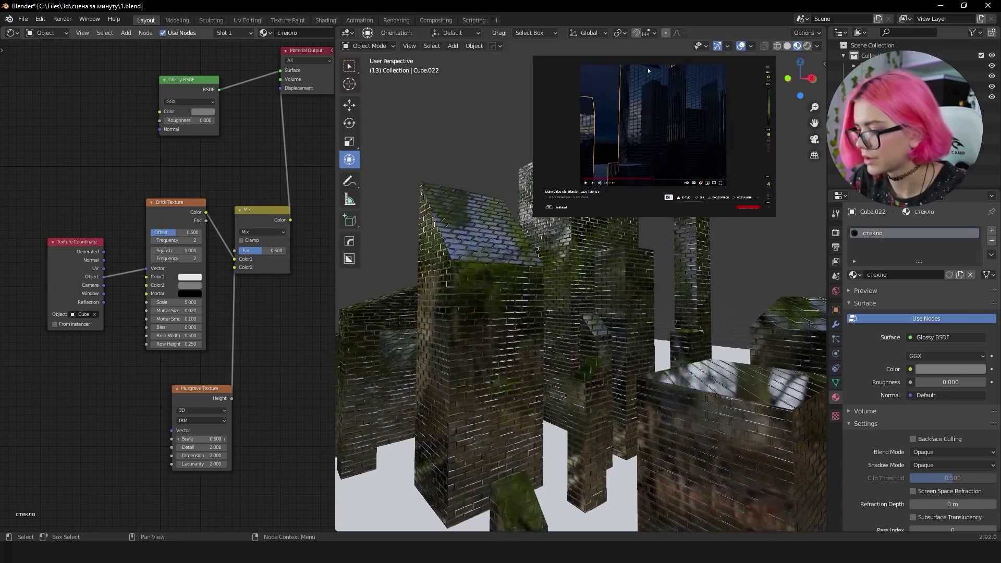
pyautogui.moveTo(200, 438); pyautogui.dragTo(230, 439)
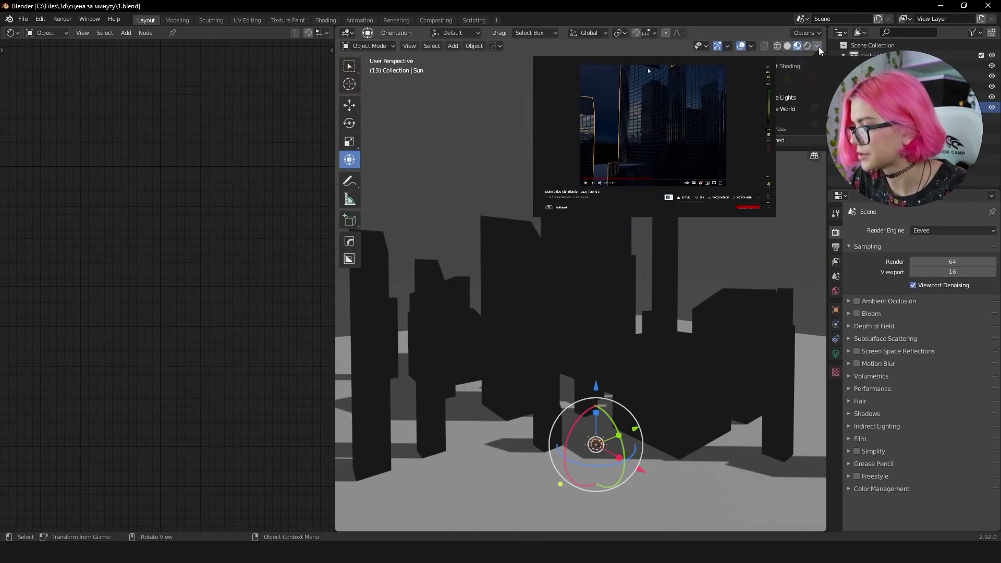
# Step: Switch to Rendered shading and create a dusk sky from the sidebar's Atmosphere tab
pyautogui.click(808, 47)
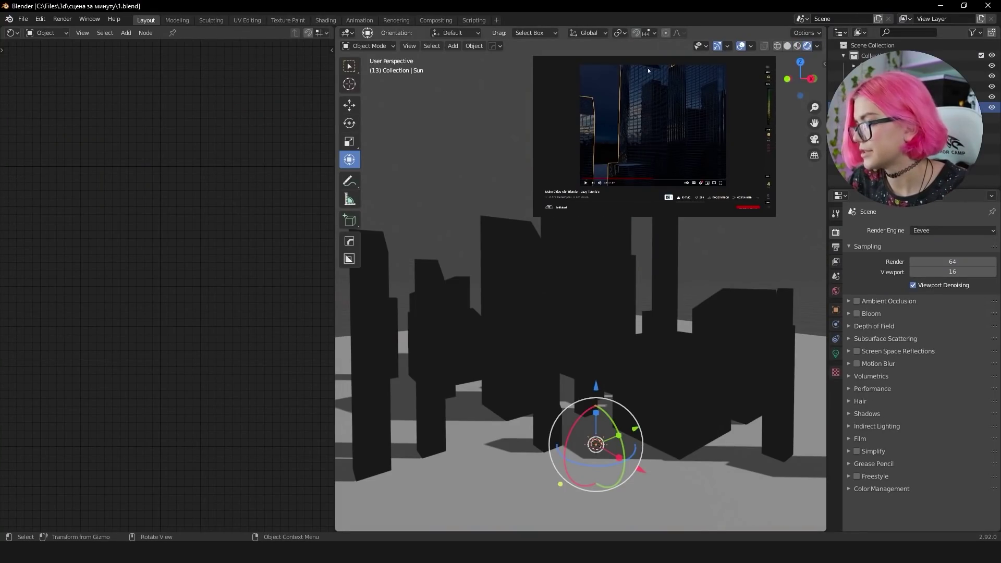
pyautogui.press('n')
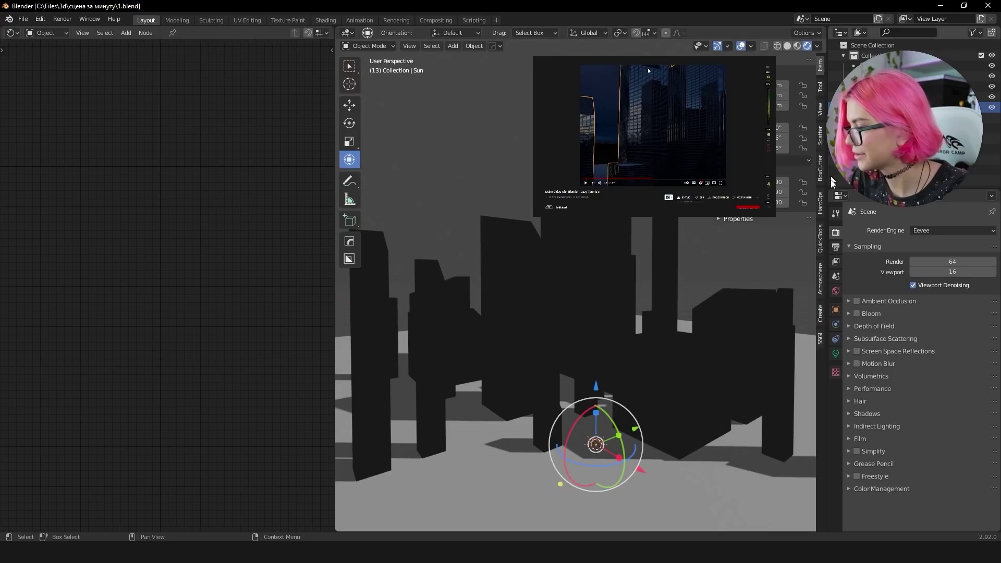
pyautogui.click(818, 264)
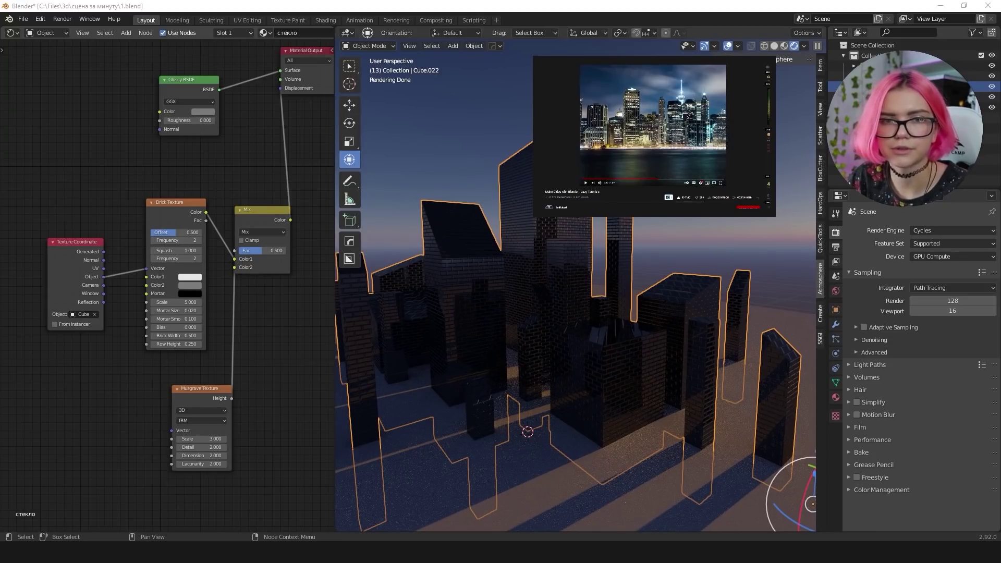
pyautogui.write('уыц')
# Step: Add an Emission node fed by the city image's Color
pyautogui.press('BackSpace')
pyautogui.press('BackSpace')
pyautogui.press('BackSpace')
pyautogui.write('emis')
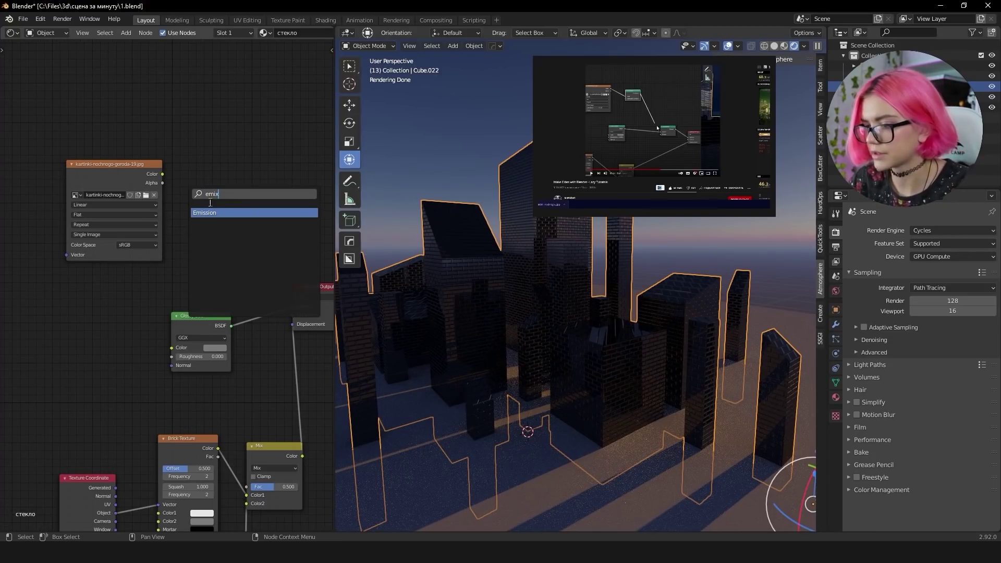
pyautogui.click(213, 213)
pyautogui.moveTo(108, 176)
pyautogui.mouseDown()
pyautogui.moveTo(179, 200)
pyautogui.moveTo(163, 190)
pyautogui.mouseUp()
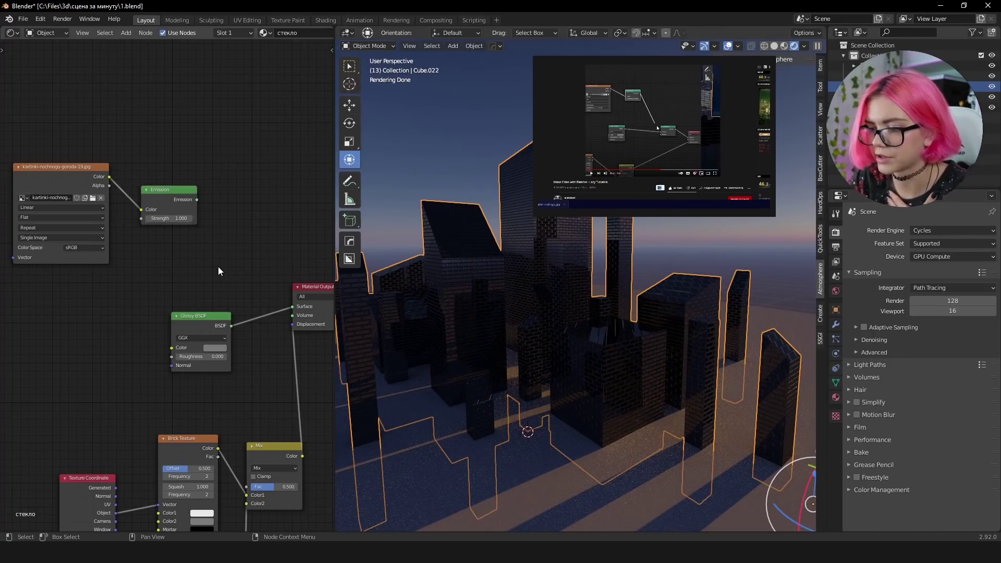
# Step: Combine Glossy BSDF and Emission with an Add Shader before the Material Output
pyautogui.hotkey('shift', 'a')
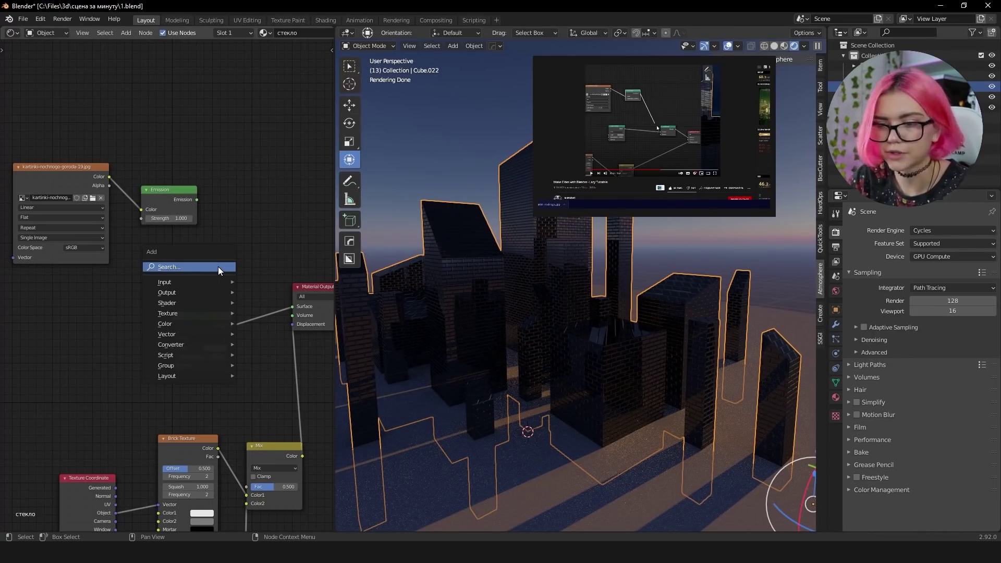
pyautogui.click(172, 284)
pyautogui.click(239, 313)
pyautogui.moveTo(196, 199); pyautogui.dragTo(210, 330)
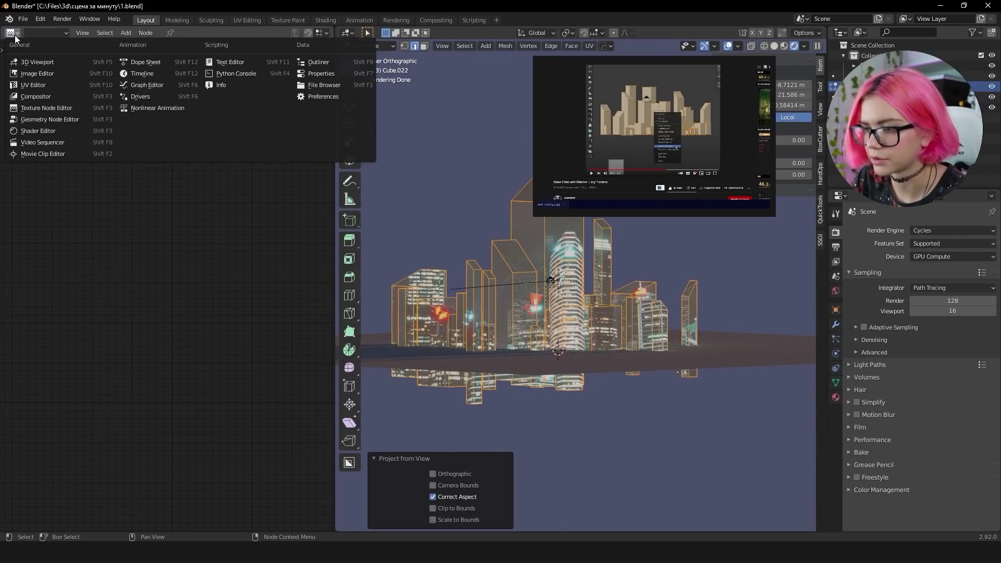
# Step: Show the city photo with projected UVs and box-select a group of building UV faces
pyautogui.click(33, 85)
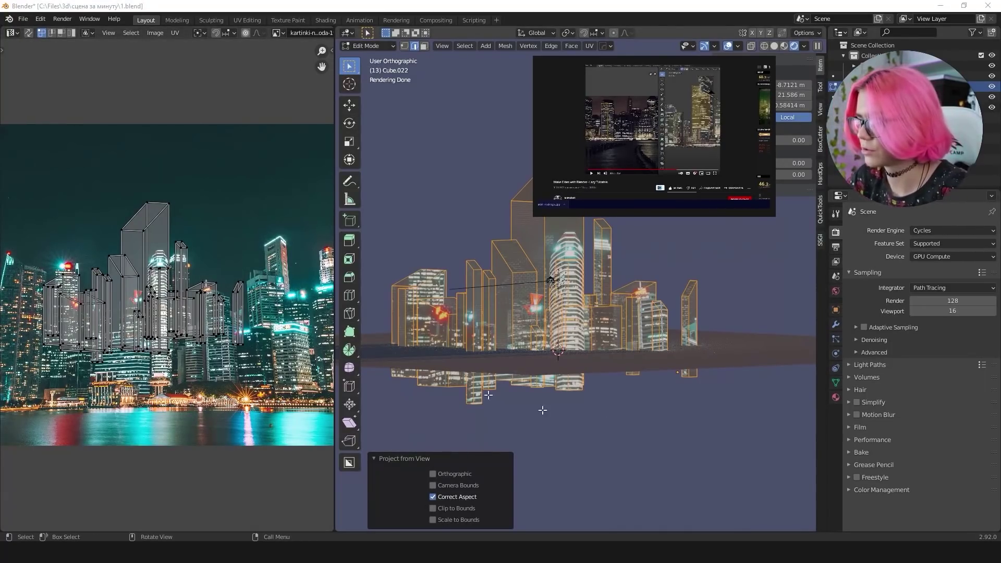
pyautogui.press('b')
pyautogui.moveTo(271, 174); pyautogui.dragTo(33, 325)
pyautogui.scroll(-2, 108, 334)
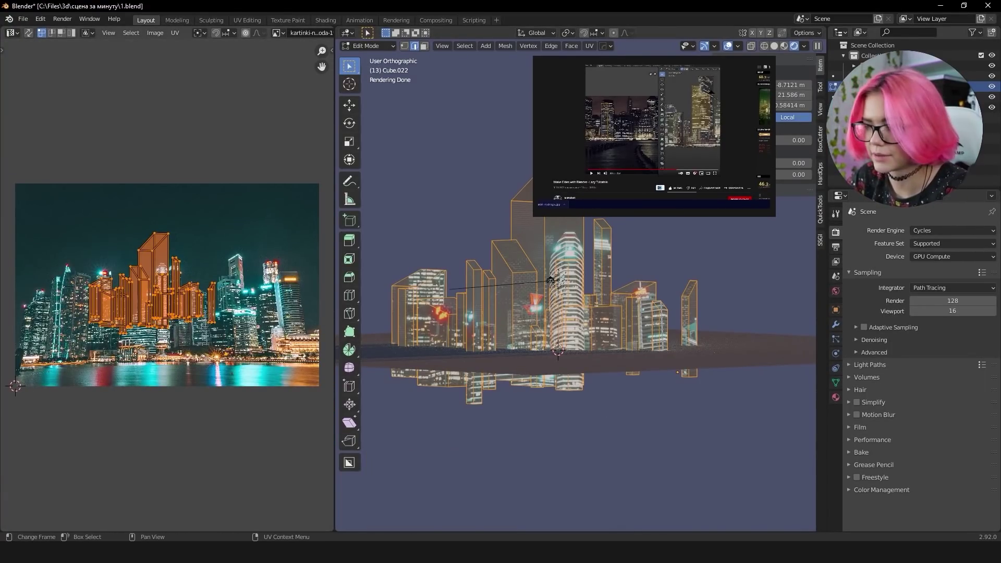
pyautogui.hotkey('alt', 'a')
pyautogui.moveTo(628, 221); pyautogui.dragTo(599, 239, button='middle')
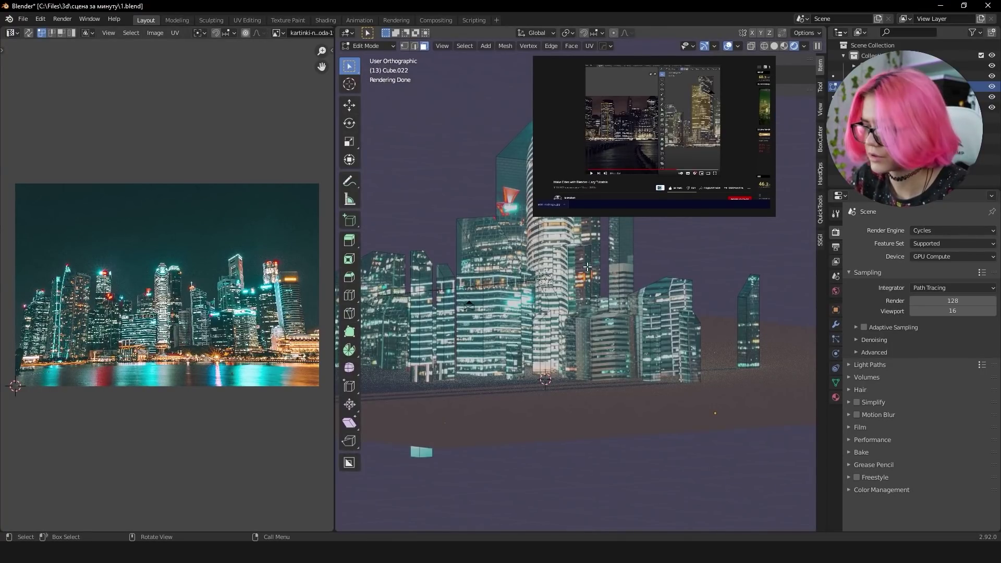
# Step: Insert a Bright/Contrast node on the Image–Emission link with Contrast 1.5, then move the UV faces
pyautogui.click(12, 32)
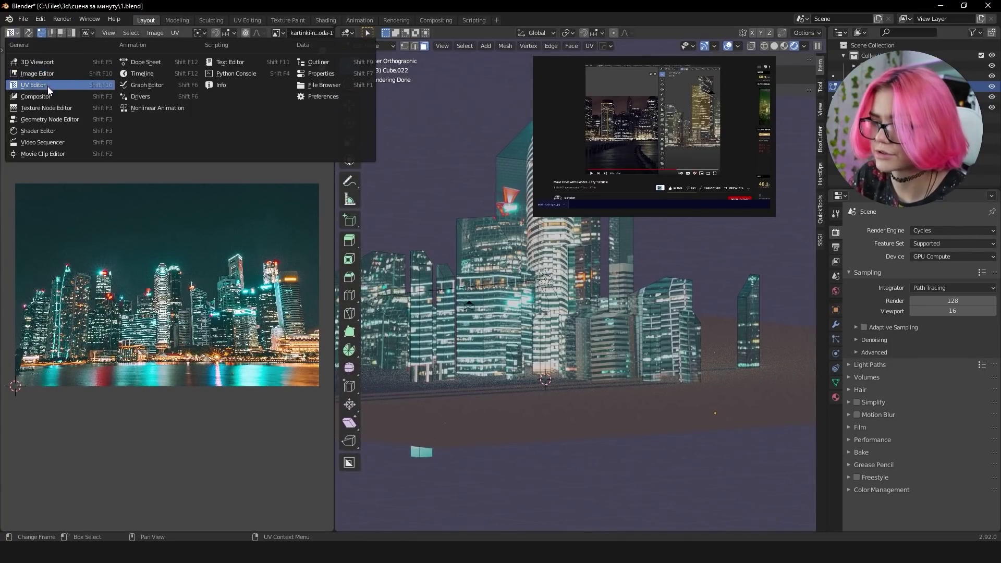
pyautogui.click(57, 130)
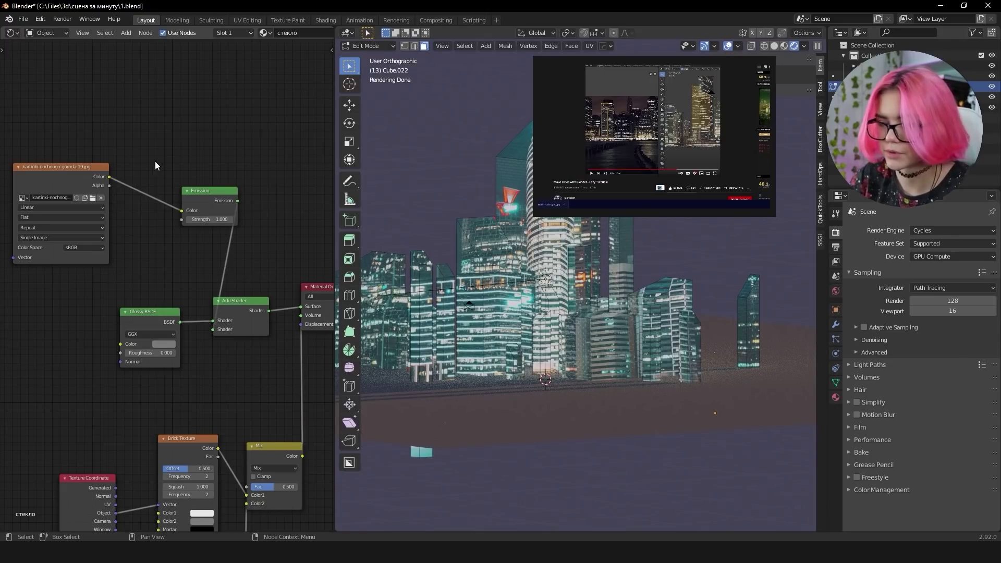
pyautogui.click(166, 206)
pyautogui.click(148, 226)
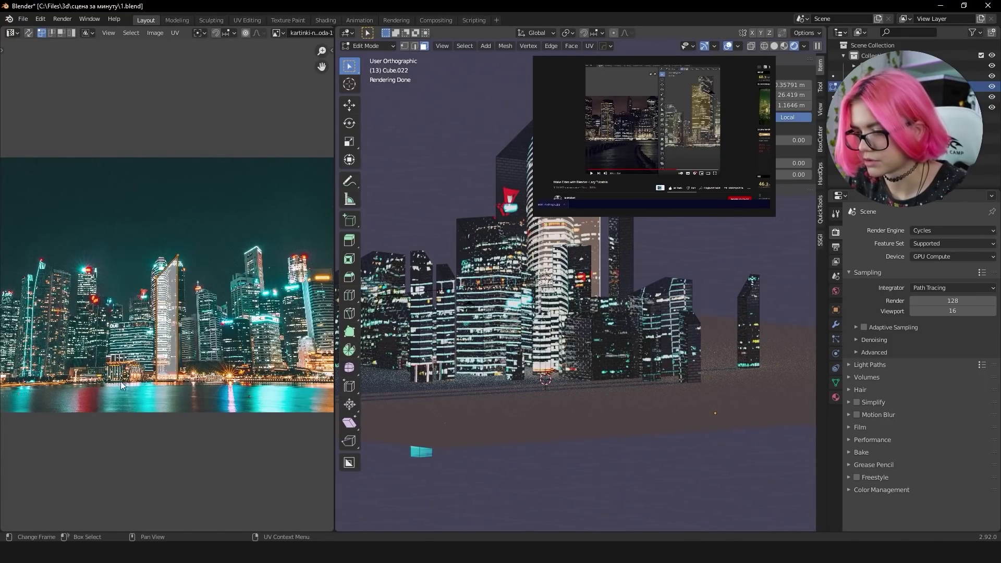
pyautogui.press('g')
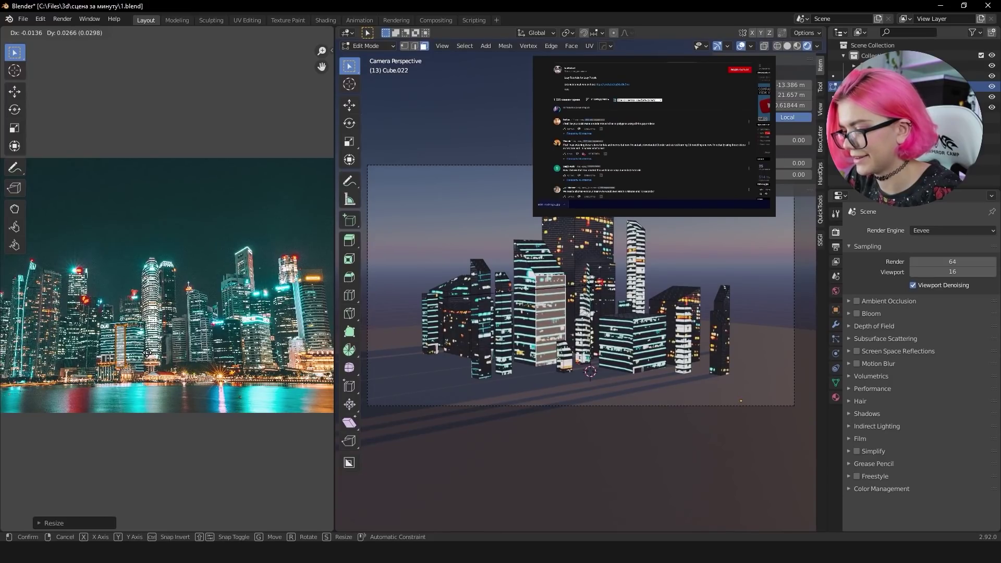
# Step: Scale the buildings' UV island down to about 0.87 on the skyline photo
pyautogui.press('Escape')
pyautogui.press('s')
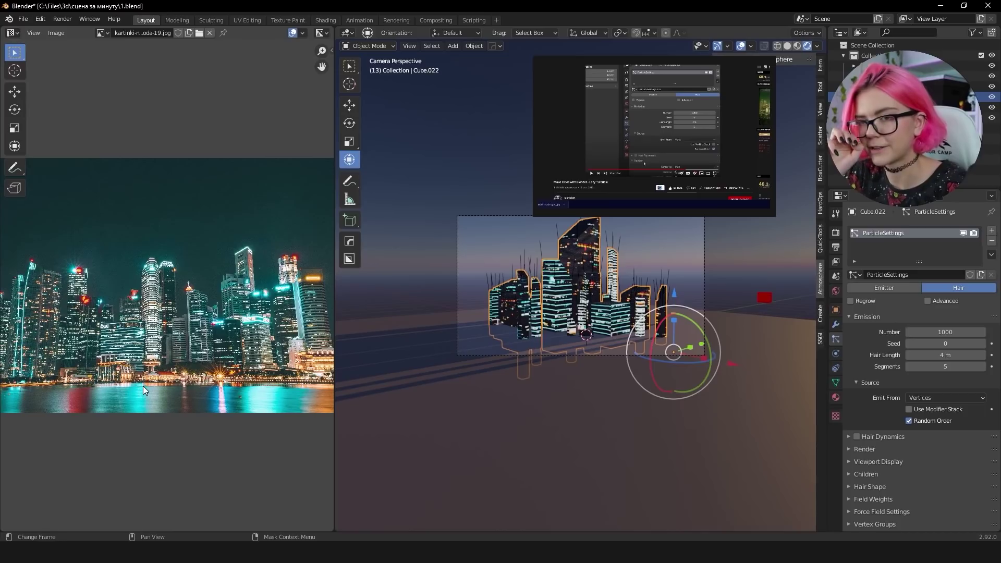
pyautogui.scroll(4, 582, 264)
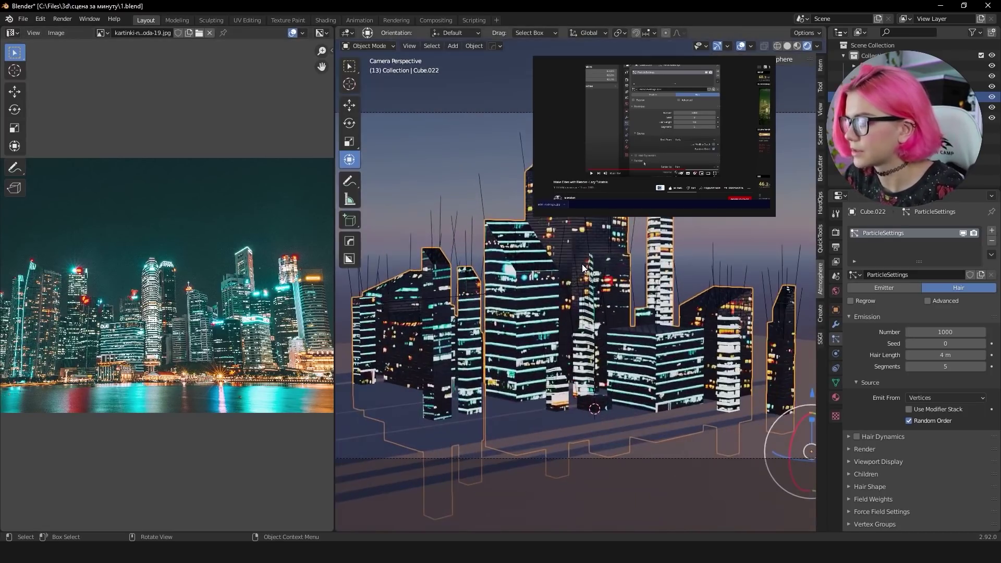
pyautogui.scroll(-1, 582, 263)
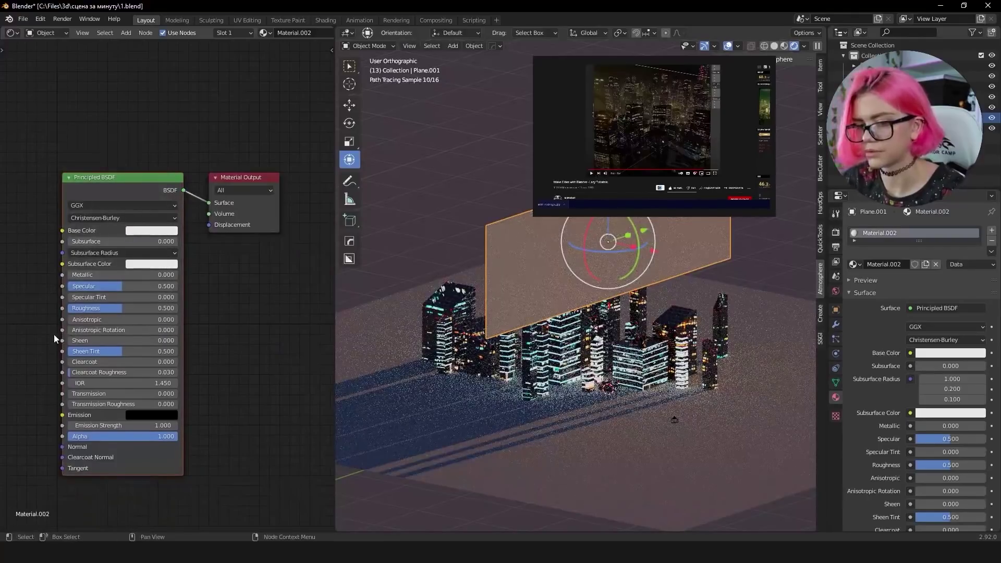
# Step: Replace the plane's Principled BSDF with Emission into Volume and lower the plane about ten metres
pyautogui.press('x')
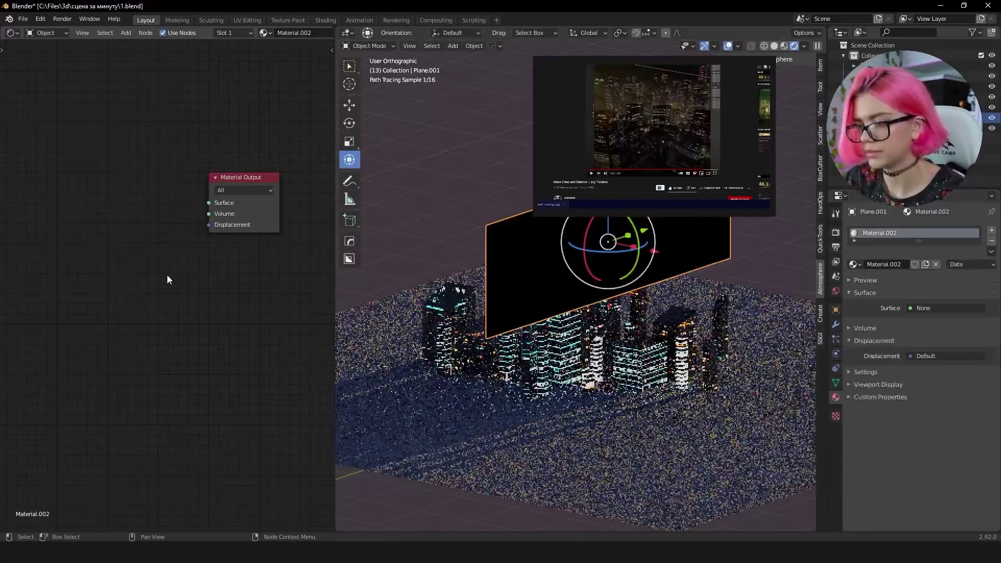
pyautogui.hotkey('shift', 'a')
pyautogui.click(165, 275)
pyautogui.write('emission')
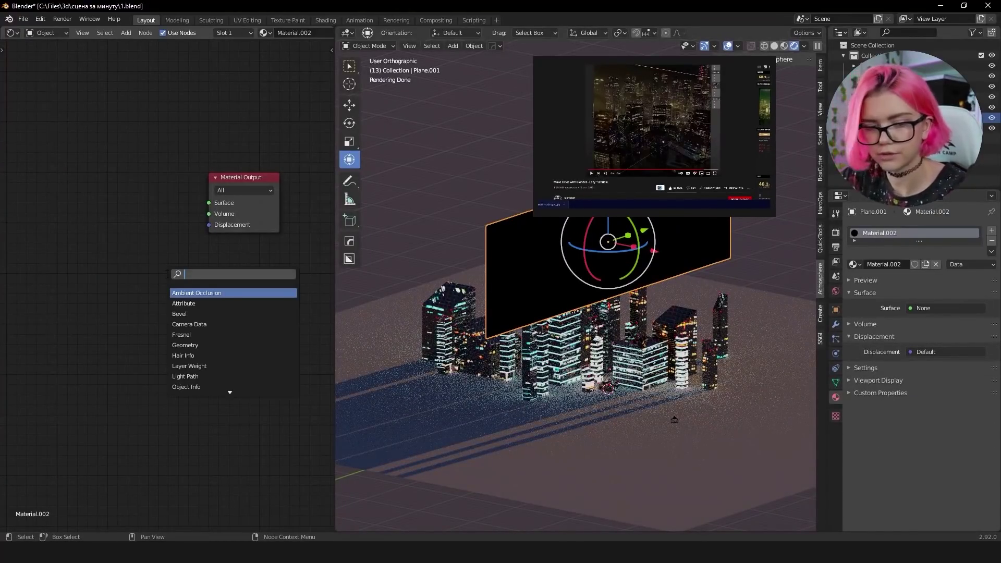
pyautogui.press('Return')
pyautogui.moveTo(151, 209); pyautogui.dragTo(211, 214)
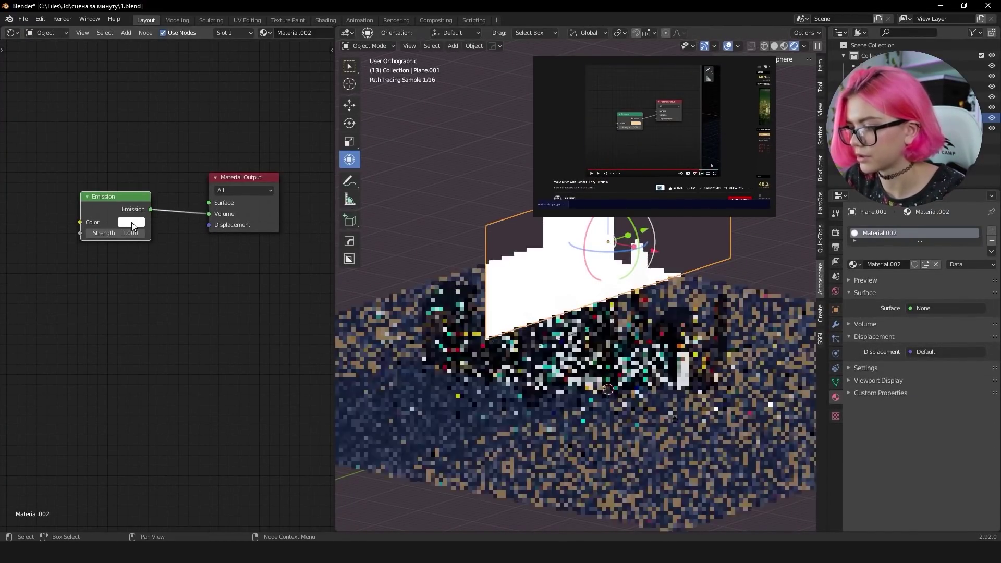
pyautogui.moveTo(642, 233); pyautogui.dragTo(567, 274)
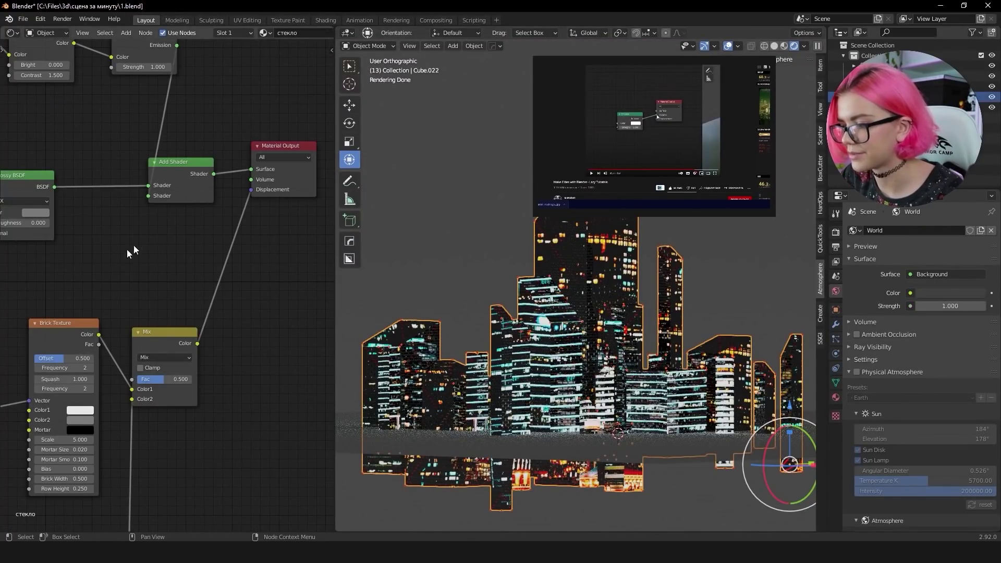
# Step: Set the Bright/Contrast node's Bright value to -0.7 to darken the windows
pyautogui.moveTo(118, 257); pyautogui.dragTo(217, 345, button='middle')
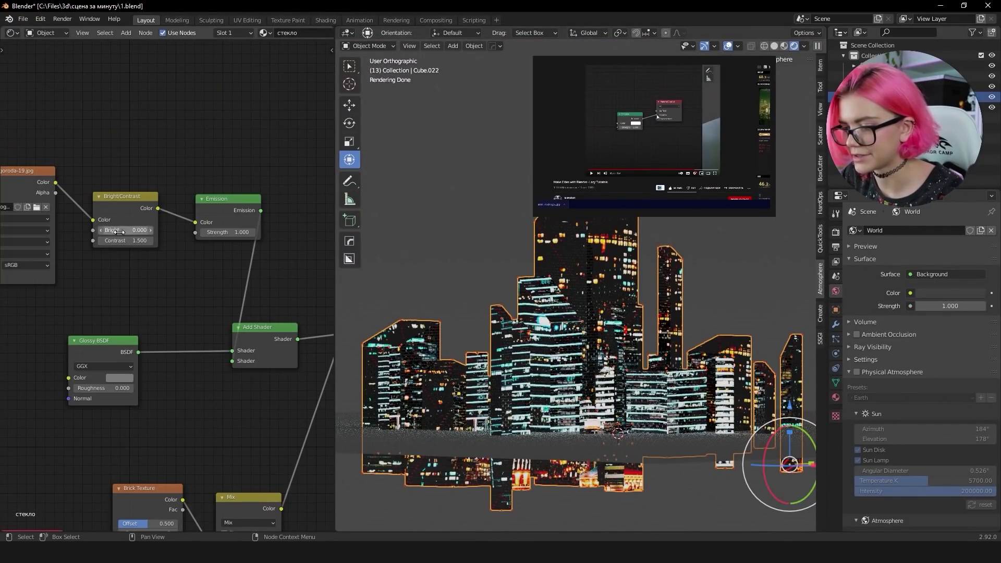
pyautogui.moveTo(125, 230)
pyautogui.mouseDown()
pyautogui.moveTo(105, 230)
pyautogui.moveTo(146, 230)
pyautogui.moveTo(156, 240)
pyautogui.moveTo(92, 241)
pyautogui.mouseUp()
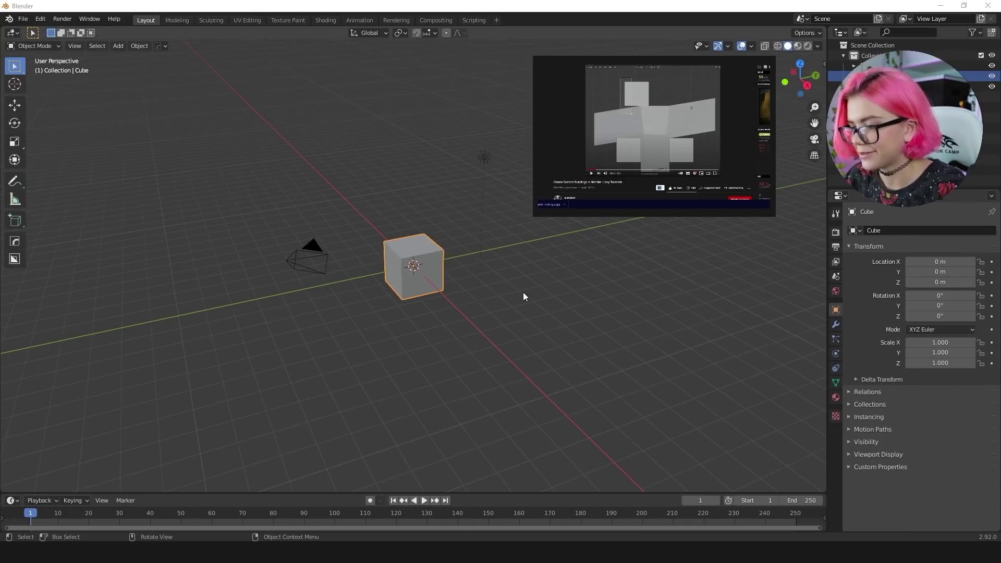
# Step: Delete the default cube, camera and light
pyautogui.moveTo(523, 292); pyautogui.dragTo(542, 224, button='middle')
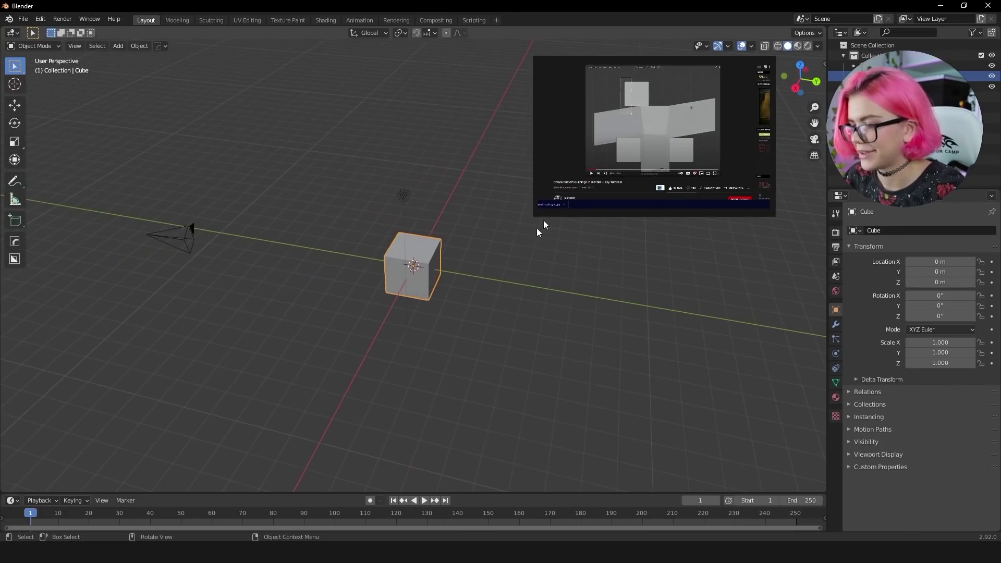
pyautogui.press('a')
pyautogui.press('Delete')
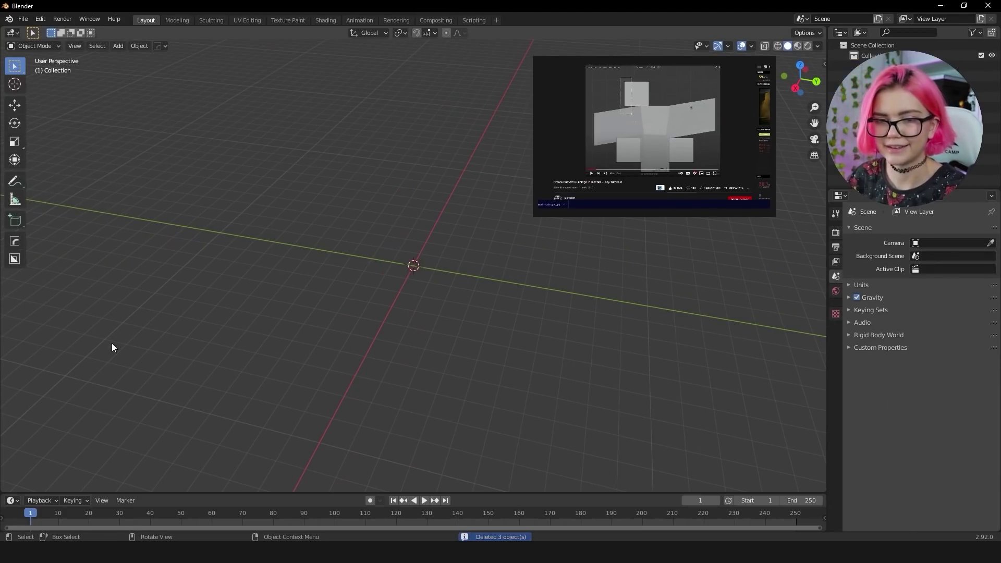
pyautogui.moveTo(112, 343); pyautogui.dragTo(135, 333, button='middle')
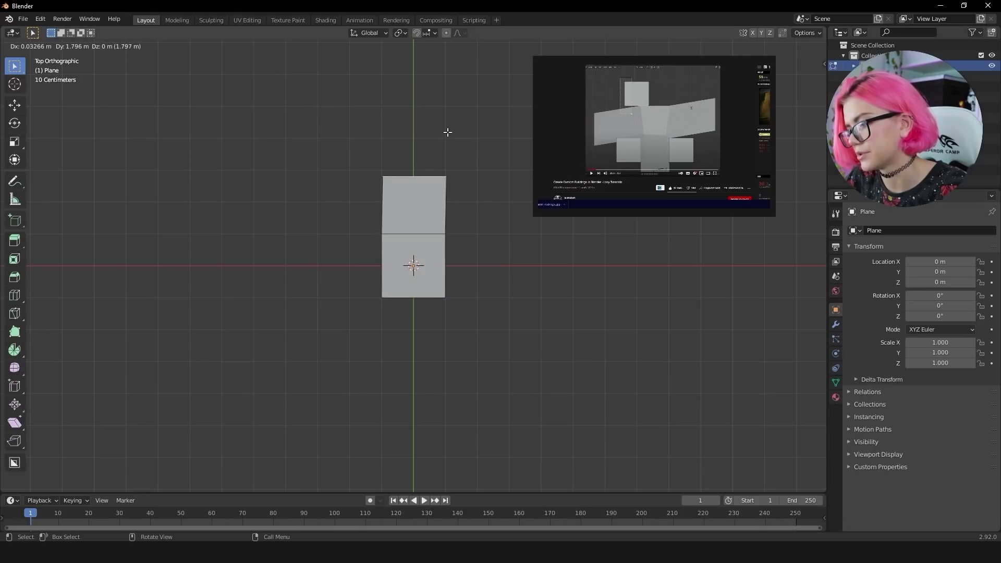
# Step: Extrude the plane's edges upward and rightward into branching streets, stretching the right strip further
pyautogui.click(446, 133)
pyautogui.press('e')
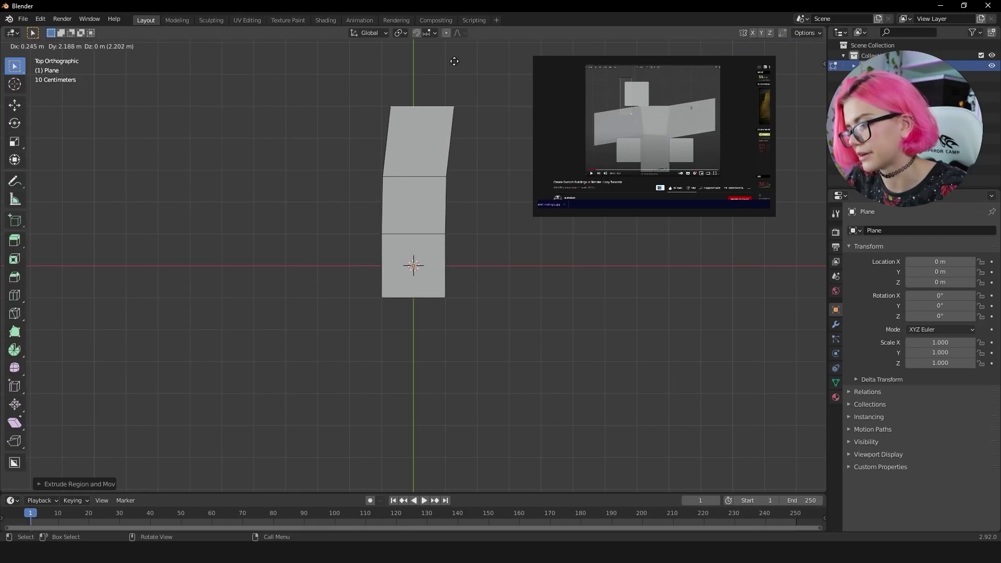
pyautogui.click(443, 73)
pyautogui.click(446, 206)
pyautogui.press('e')
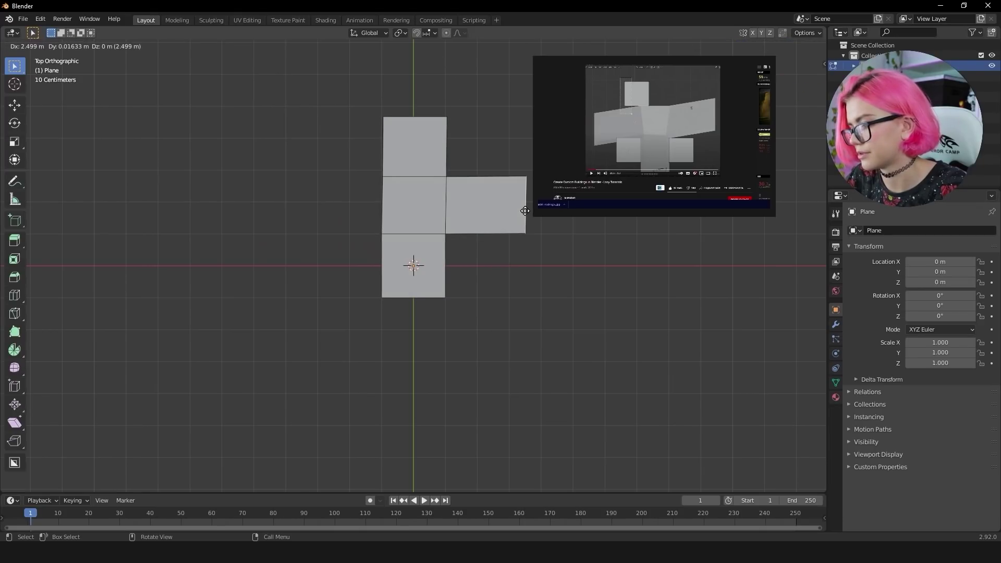
pyautogui.click(524, 211)
pyautogui.moveTo(525, 210)
pyautogui.mouseDown(button='middle')
pyautogui.moveTo(509, 143)
pyautogui.moveTo(458, 252)
pyautogui.mouseUp(button='middle')
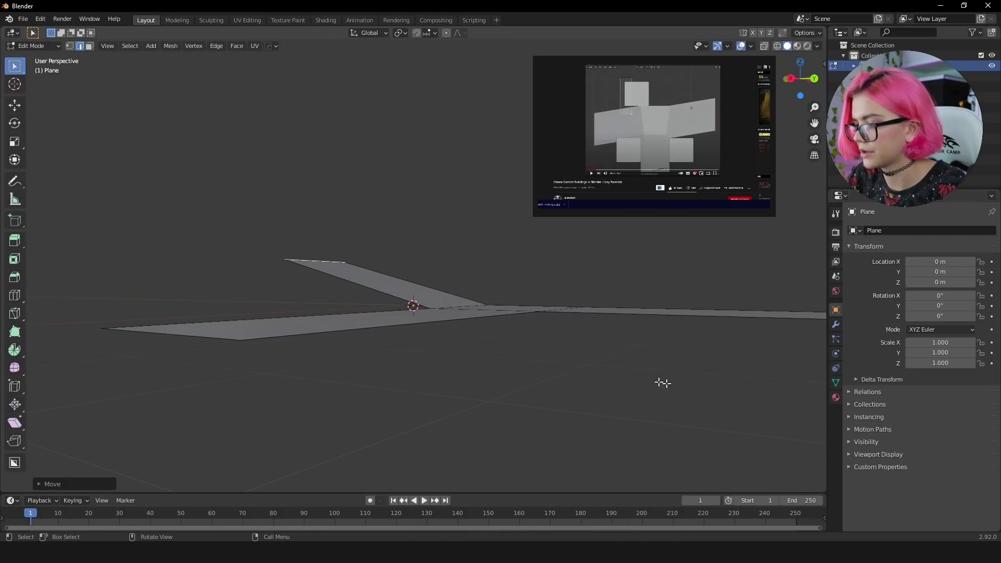
pyautogui.moveTo(710, 339); pyautogui.dragTo(729, 292, button='middle')
pyautogui.press('g')
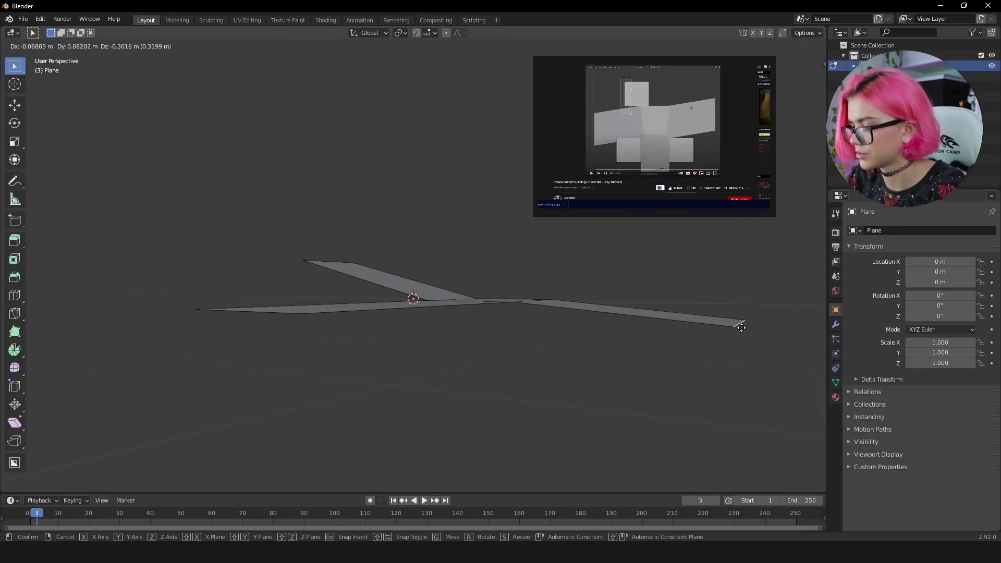
pyautogui.click(740, 324)
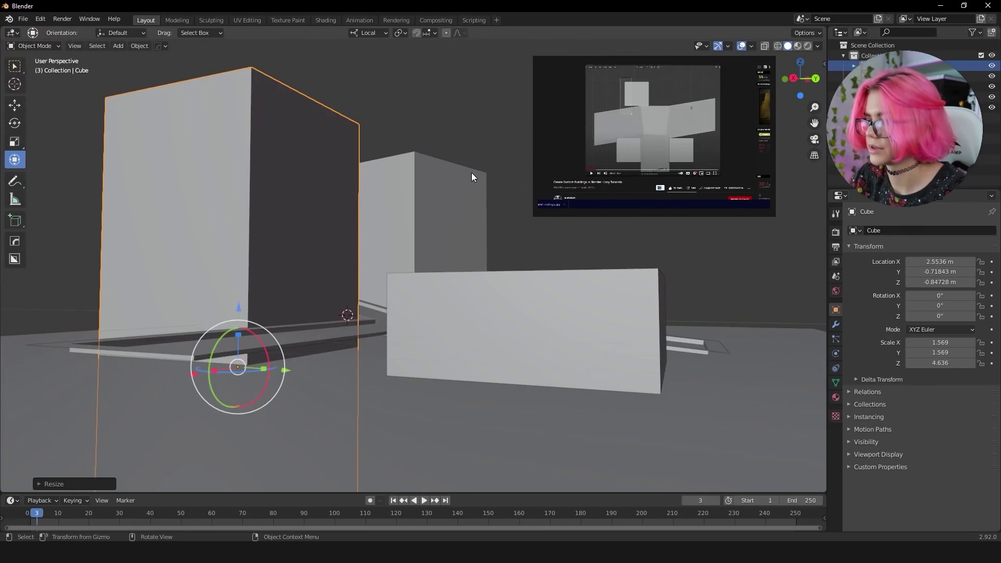
# Step: Scale the large corner building taller along Z
pyautogui.moveTo(587, 408); pyautogui.dragTo(585, 391)
pyautogui.moveTo(585, 391); pyautogui.dragTo(423, 354, button='middle')
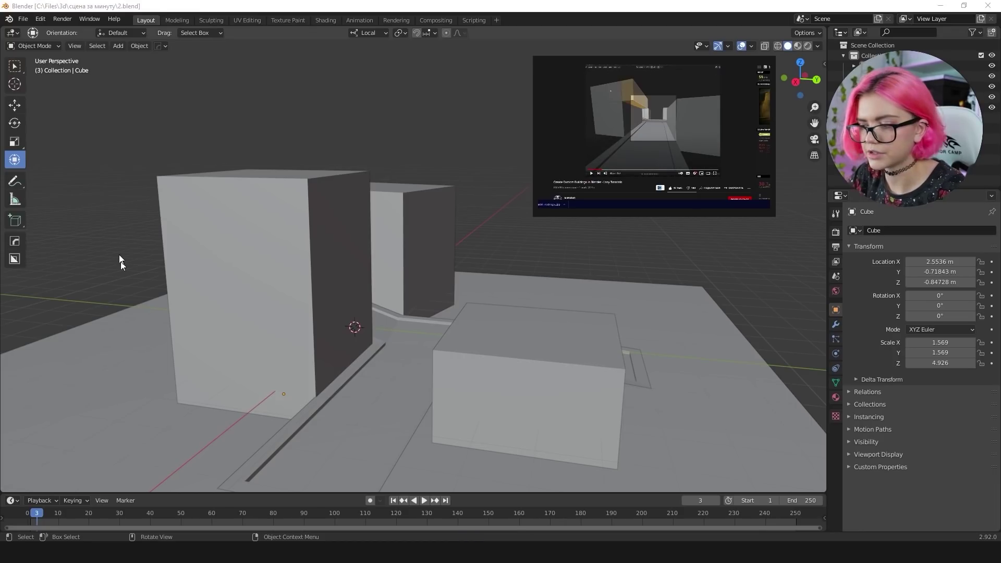
pyautogui.click(286, 213)
pyautogui.scroll(1, 443, 279)
pyautogui.scroll(2, 417, 209)
pyautogui.scroll(2, 365, 167)
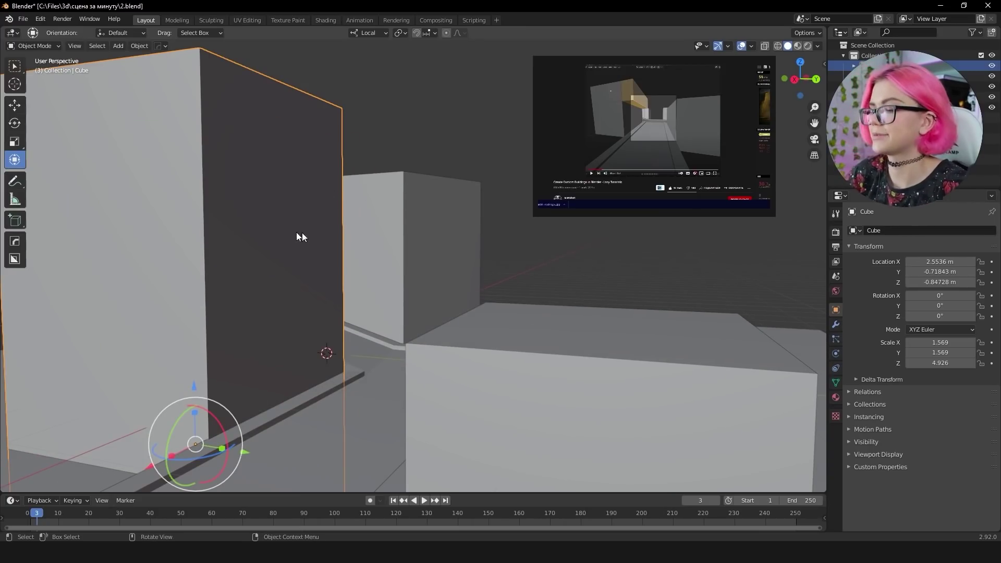
# Step: Select the neighbouring stepped block Cube.001 and enter Edit Mode on it
pyautogui.scroll(-2, 500, 197)
pyautogui.scroll(-2, 521, 208)
pyautogui.scroll(-1, 591, 233)
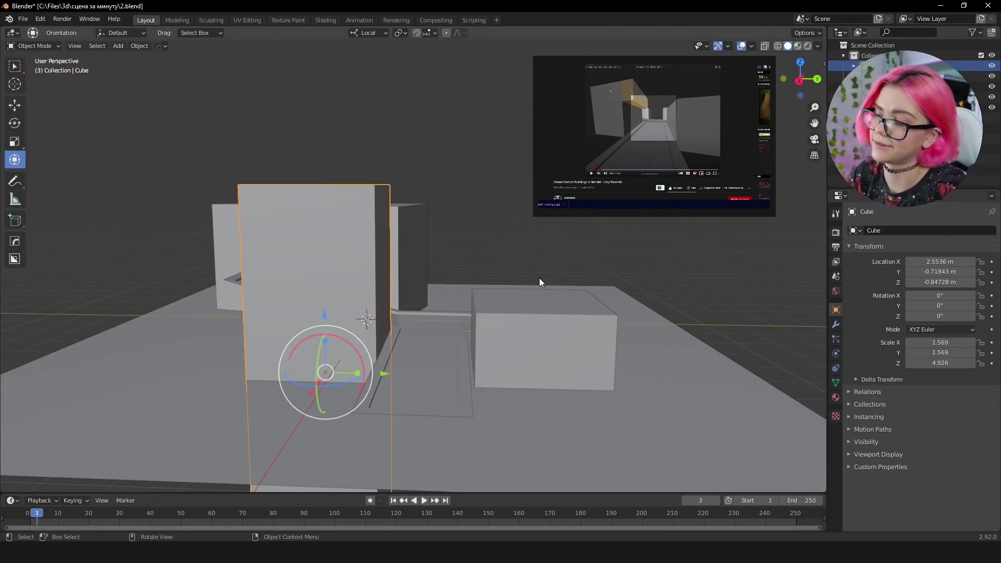
pyautogui.moveTo(539, 277)
pyautogui.mouseDown(button='middle')
pyautogui.moveTo(446, 328)
pyautogui.moveTo(479, 301)
pyautogui.moveTo(553, 306)
pyautogui.mouseUp(button='middle')
pyautogui.click(552, 306)
pyautogui.press('Tab')
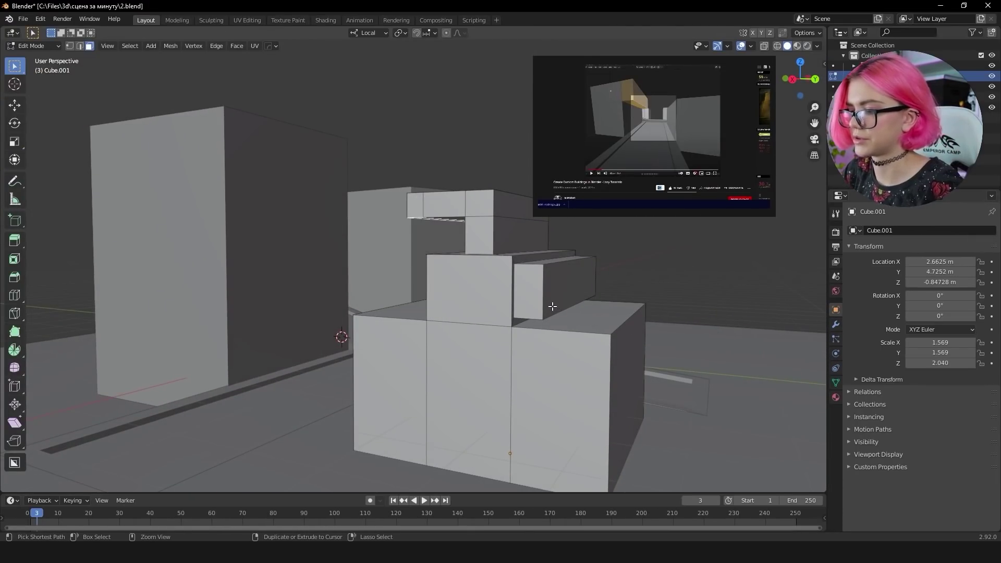
# Step: Try two loop cuts on the block, then undo them
pyautogui.moveTo(549, 306)
pyautogui.mouseDown(button='middle')
pyautogui.moveTo(670, 241)
pyautogui.moveTo(534, 361)
pyautogui.moveTo(547, 307)
pyautogui.moveTo(560, 301)
pyautogui.moveTo(307, 178)
pyautogui.moveTo(410, 198)
pyautogui.mouseUp(button='middle')
pyautogui.hotkey('ctrl', 'r')
pyautogui.scroll(1, 560, 301)
pyautogui.click(560, 302)
pyautogui.rightClick(560, 301)
pyautogui.scroll(3, 308, 179)
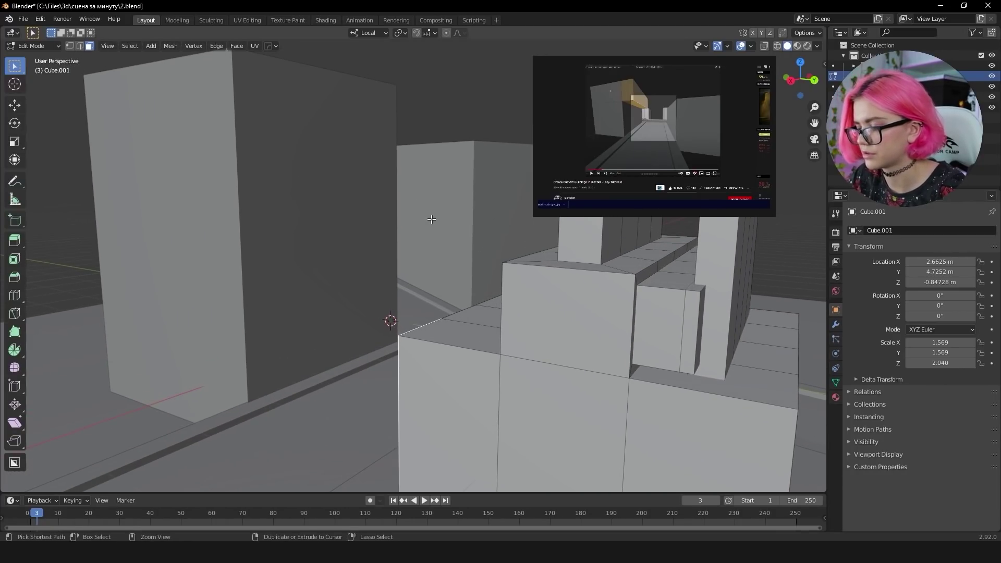
pyautogui.hotkey('ctrl', 'z')
pyautogui.hotkey('ctrl', 'z')
pyautogui.hotkey('ctrl', 'z')
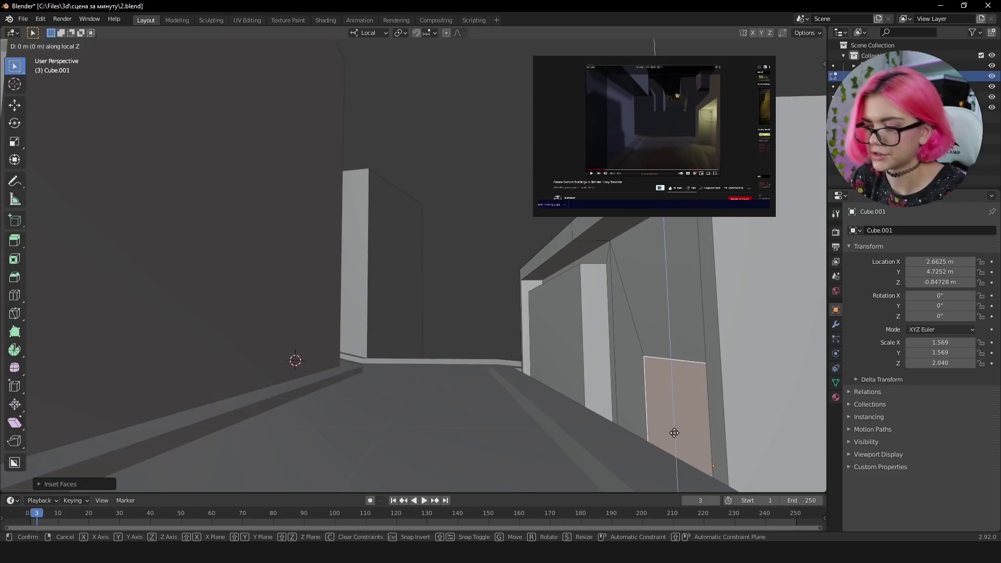
# Step: Flatten a wall face into a thin strip along Z and raise it up the wall
pyautogui.click(676, 298)
pyautogui.press('s')
pyautogui.press('z')
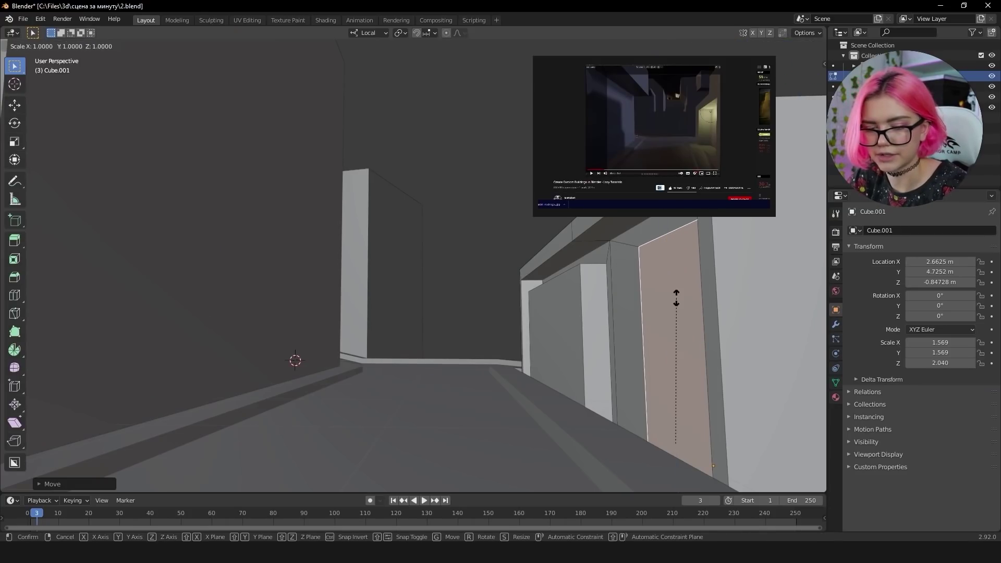
pyautogui.click(684, 441)
pyautogui.press('g')
pyautogui.press('z')
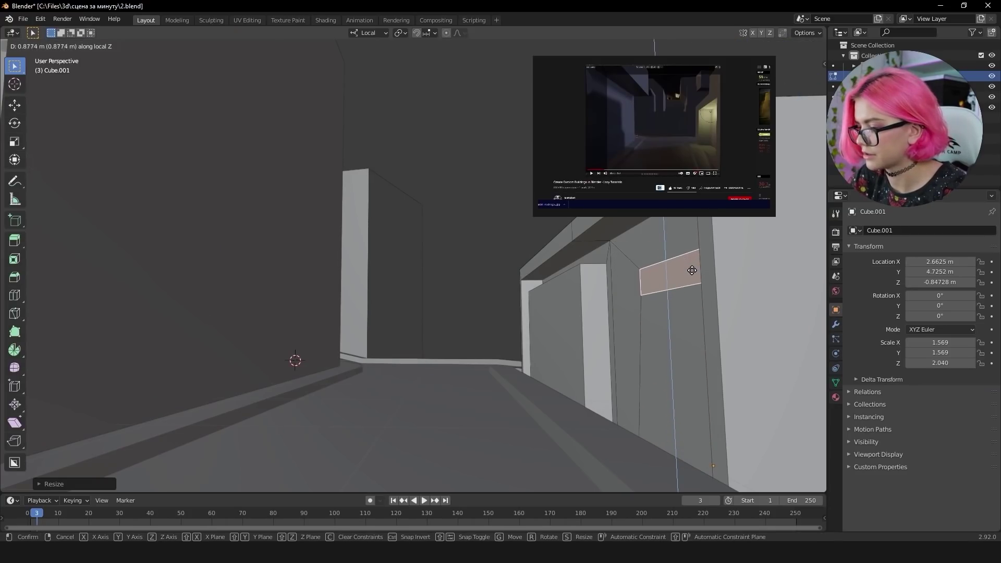
pyautogui.click(688, 269)
pyautogui.scroll(2, 688, 269)
pyautogui.scroll(1, 688, 269)
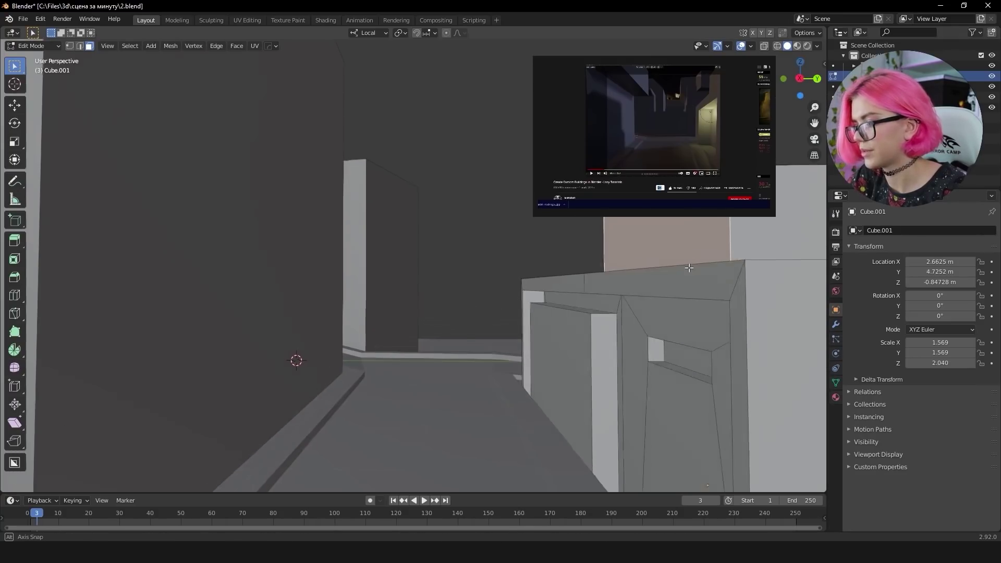
pyautogui.scroll(1, 688, 269)
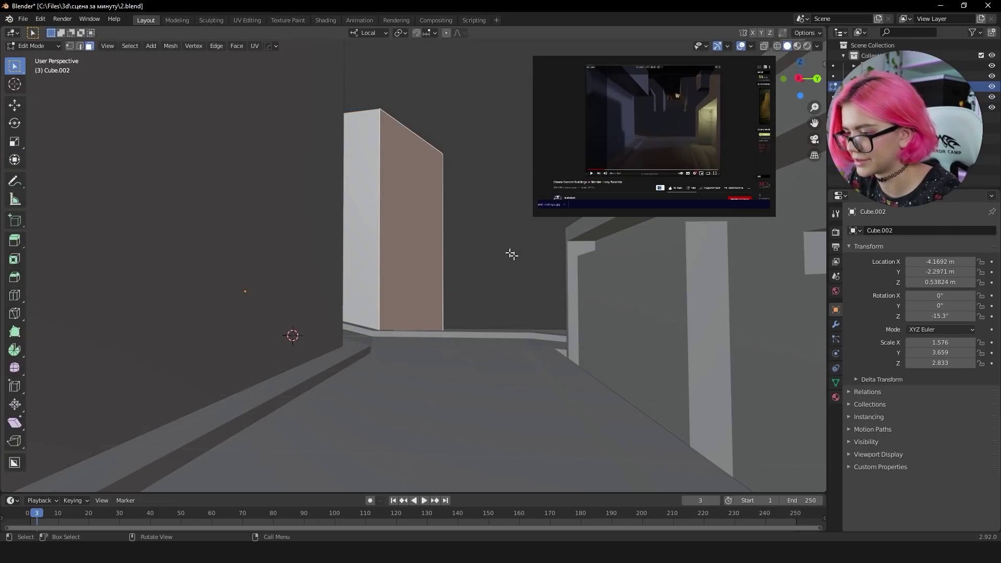
# Step: Return to Object Mode and move Cube.001 vertically along Z
pyautogui.moveTo(511, 254)
pyautogui.mouseDown(button='middle')
pyautogui.moveTo(458, 306)
pyautogui.moveTo(573, 334)
pyautogui.mouseUp(button='middle')
pyautogui.click(601, 350)
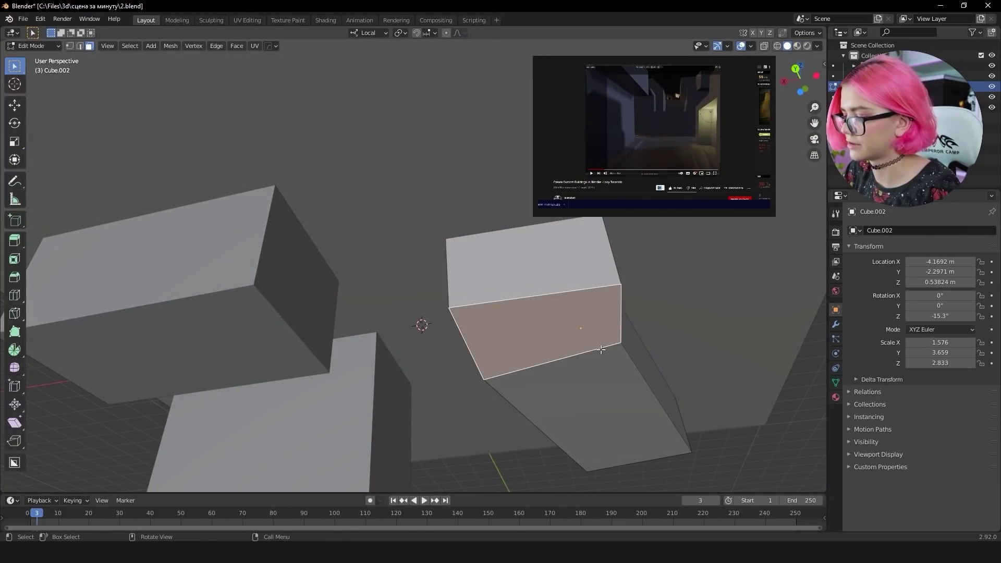
pyautogui.moveTo(408, 306); pyautogui.dragTo(451, 306, button='middle')
pyautogui.moveTo(433, 304); pyautogui.dragTo(527, 235, button='middle')
pyautogui.press('Tab')
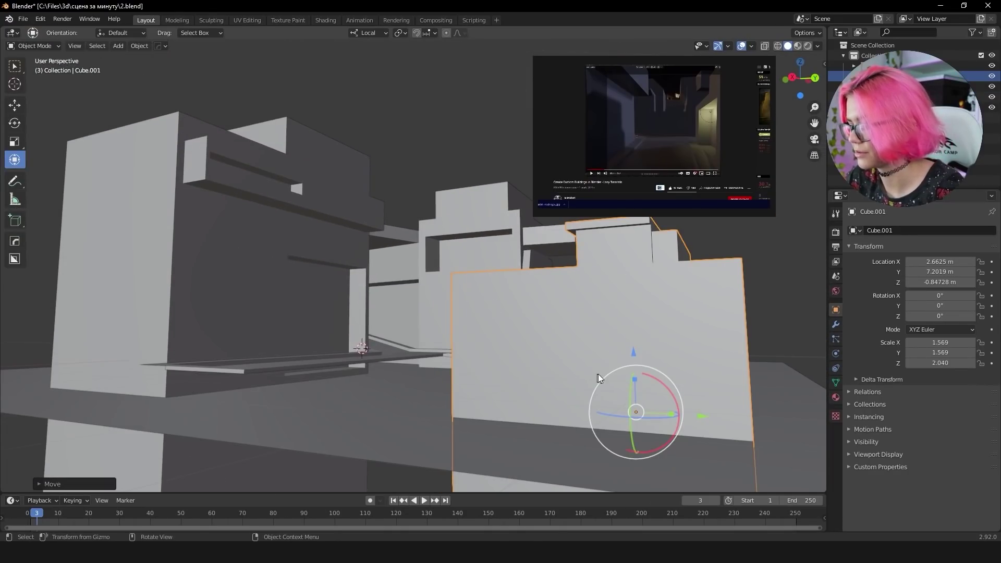
pyautogui.press('g')
pyautogui.press('z')
pyautogui.press('z')
pyautogui.click(607, 354)
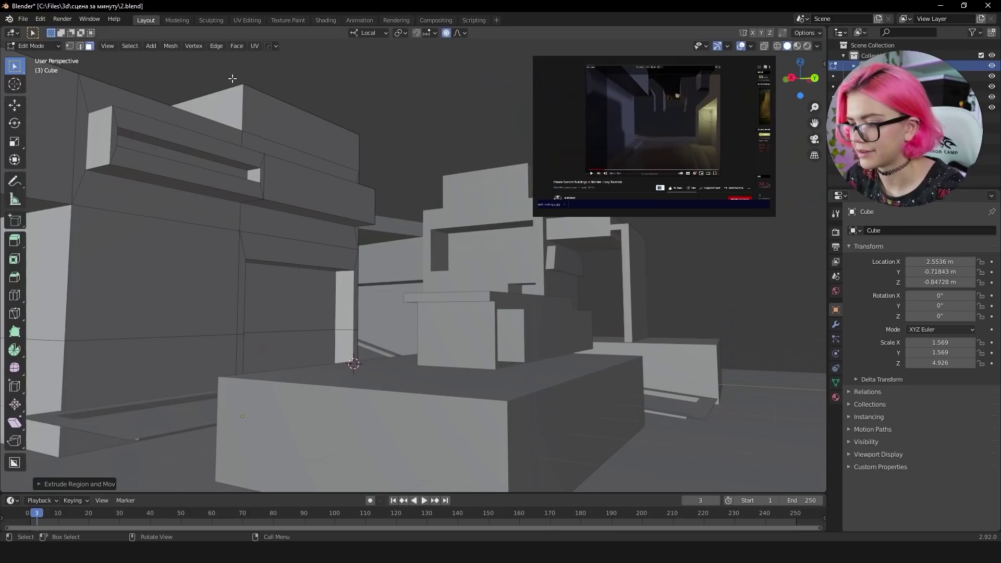
# Step: Extrude a face of the main building outward into a ledge
pyautogui.click(225, 99)
pyautogui.moveTo(258, 91); pyautogui.dragTo(271, 98, button='middle')
pyautogui.press('e')
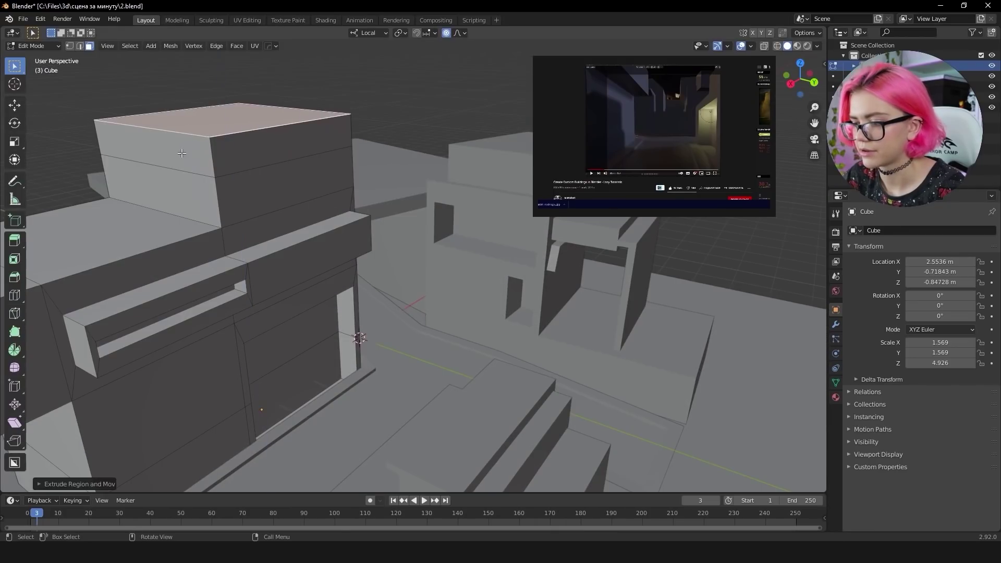
pyautogui.click(132, 157)
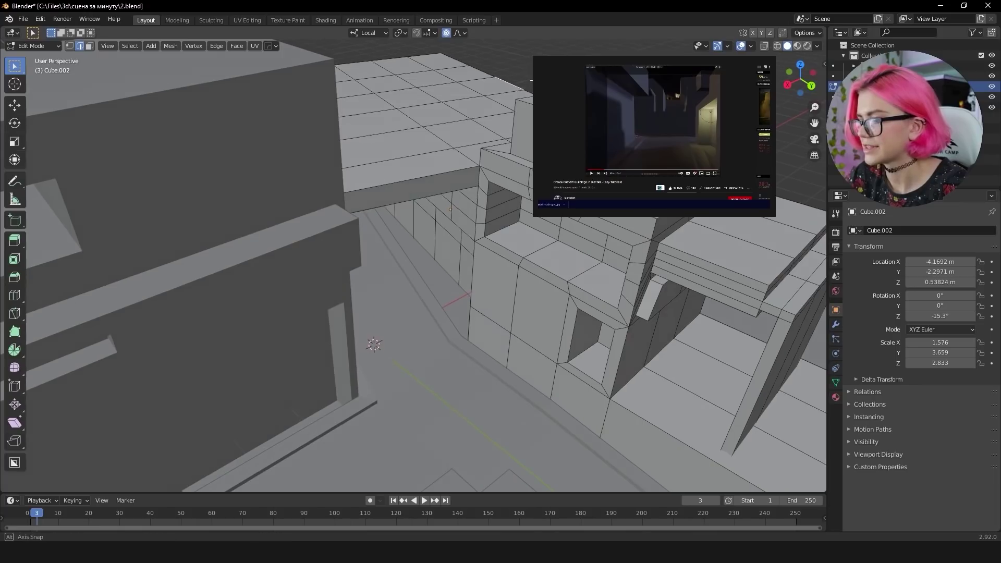
# Step: Inset a small roof face and extrude it upward into a tall thin chimney
pyautogui.moveTo(529, 78); pyautogui.dragTo(489, 78, button='middle')
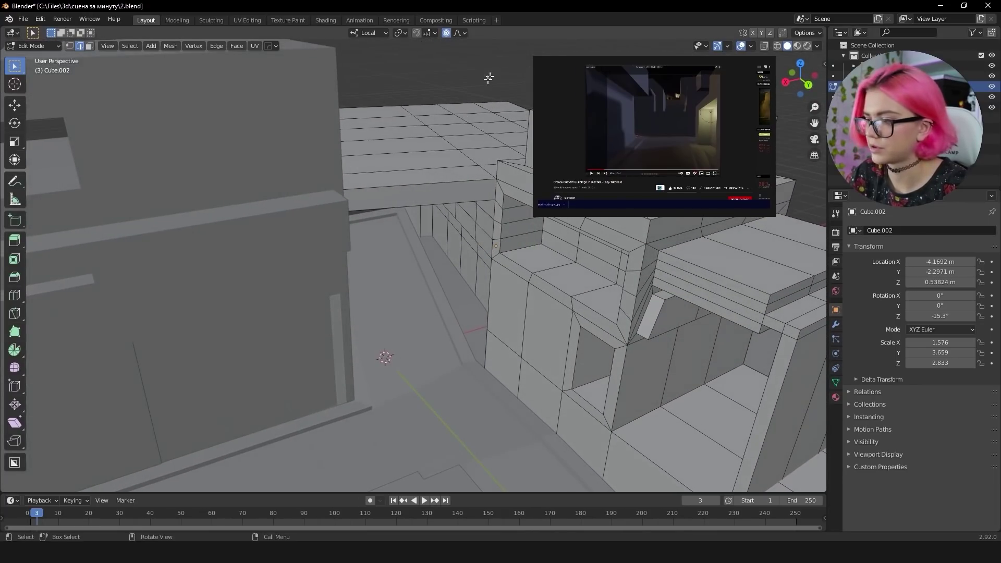
pyautogui.press('i')
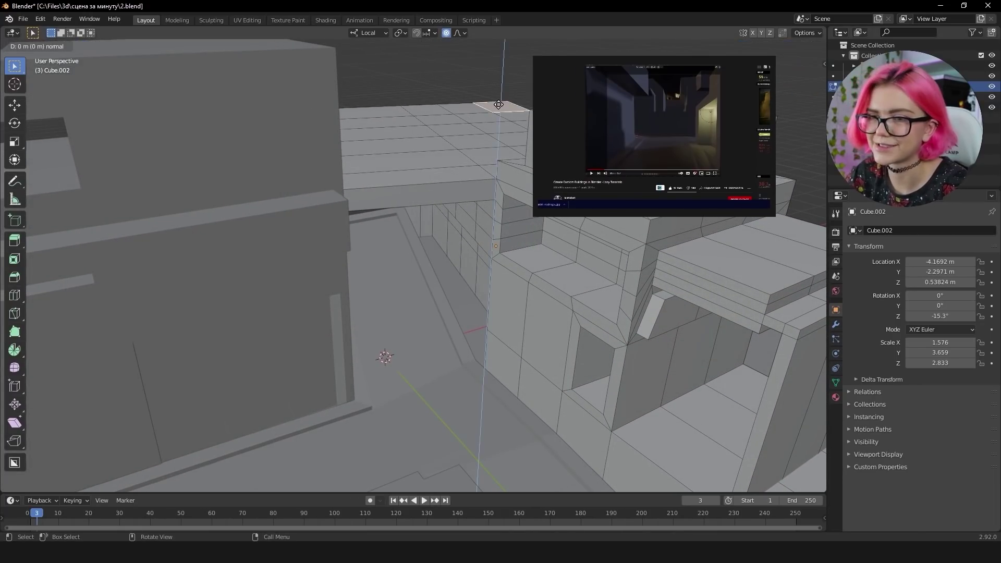
pyautogui.click(499, 101)
pyautogui.moveTo(499, 102); pyautogui.dragTo(469, 94, button='middle')
pyautogui.press('e')
pyautogui.click(473, 70)
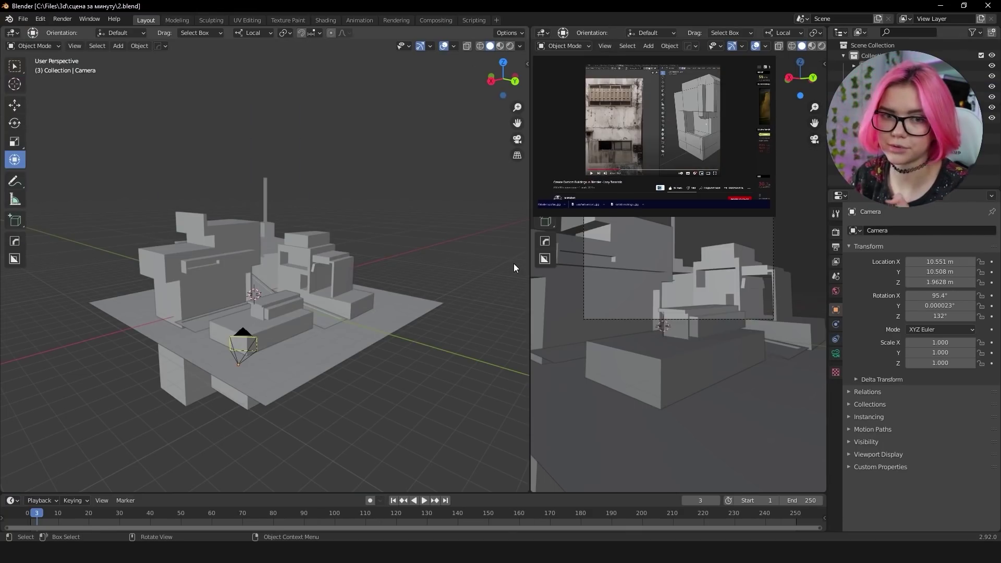
# Step: Orbit and zoom the overview so the camera and buildings show, then select the main Cube
pyautogui.moveTo(513, 265); pyautogui.dragTo(340, 186, button='middle')
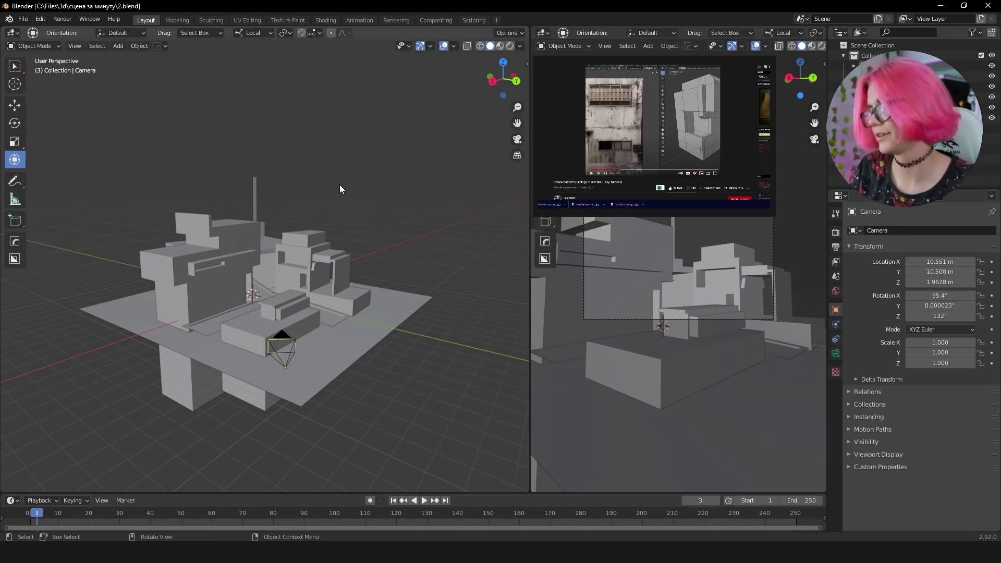
pyautogui.moveTo(356, 234); pyautogui.dragTo(405, 199, button='middle')
pyautogui.scroll(3, 405, 199)
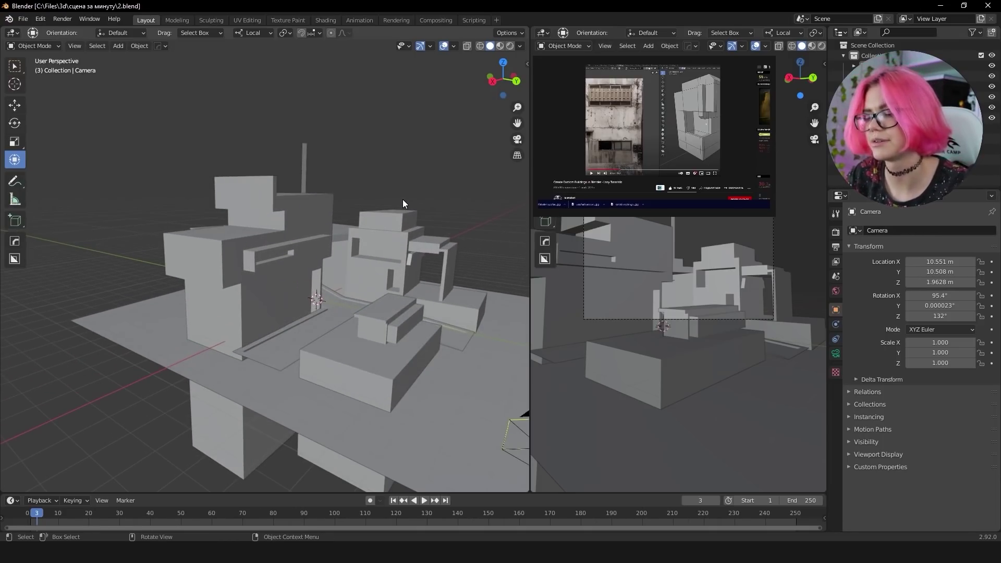
pyautogui.moveTo(480, 216)
pyautogui.mouseDown(button='middle')
pyautogui.moveTo(407, 196)
pyautogui.moveTo(369, 221)
pyautogui.mouseUp(button='middle')
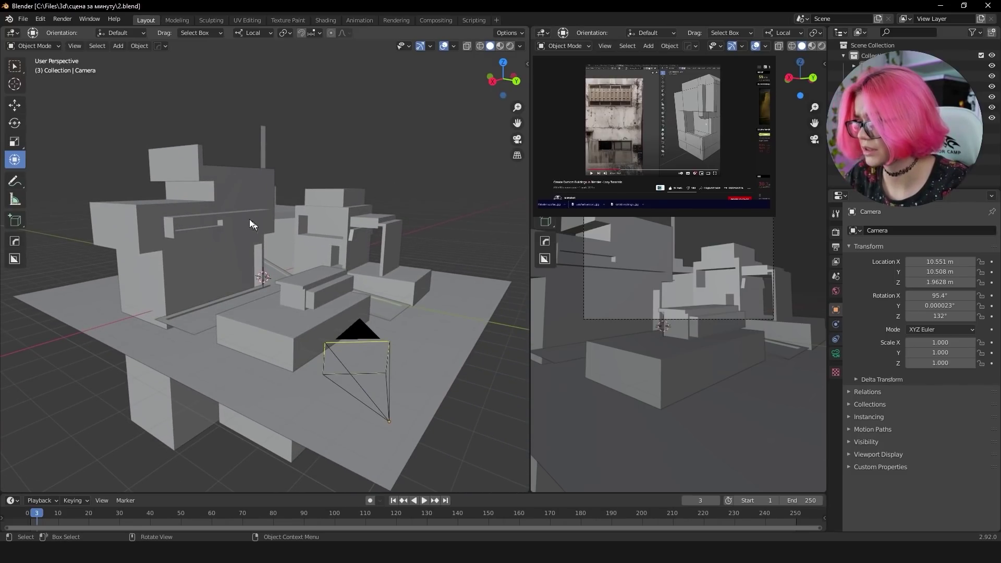
pyautogui.click(237, 212)
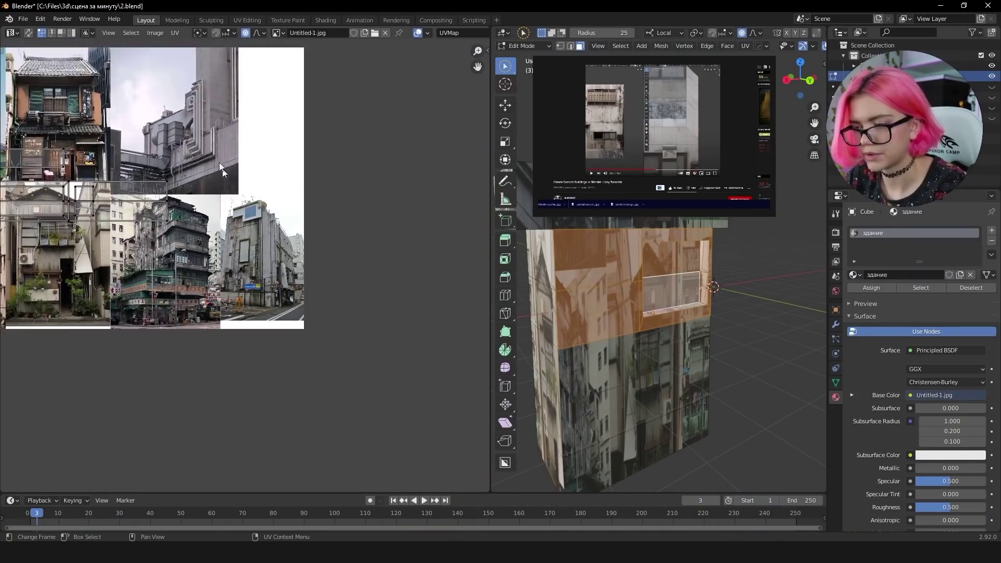
# Step: Box-select the building's UV faces and scale them down over the facade photo
pyautogui.press('b')
pyautogui.press('Escape')
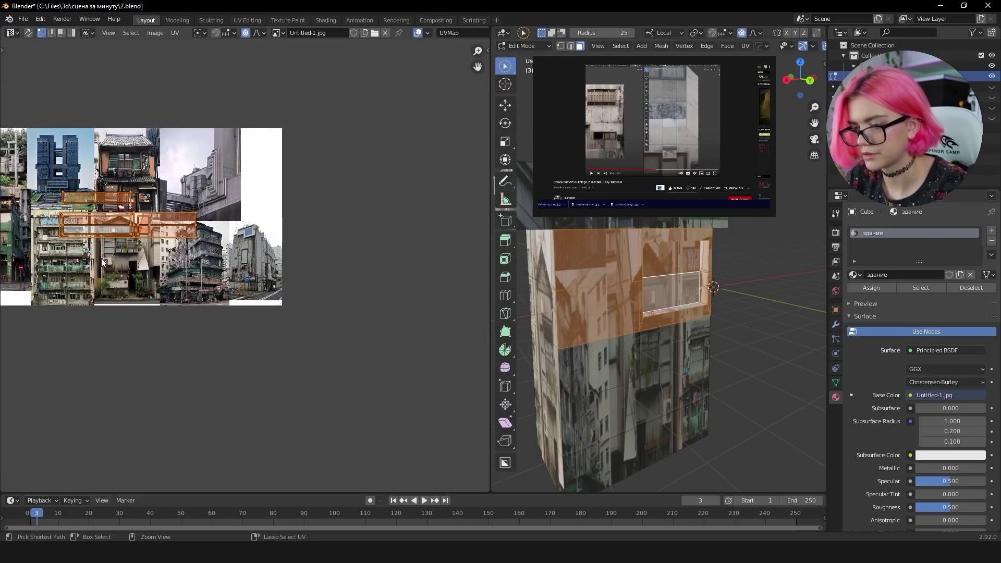
pyautogui.scroll(5, 245, 265)
pyautogui.press('s')
pyautogui.click(313, 255)
# Step: Move and rotate the UV faces to match the facade patch in the photo
pyautogui.press('g')
pyautogui.press('r')
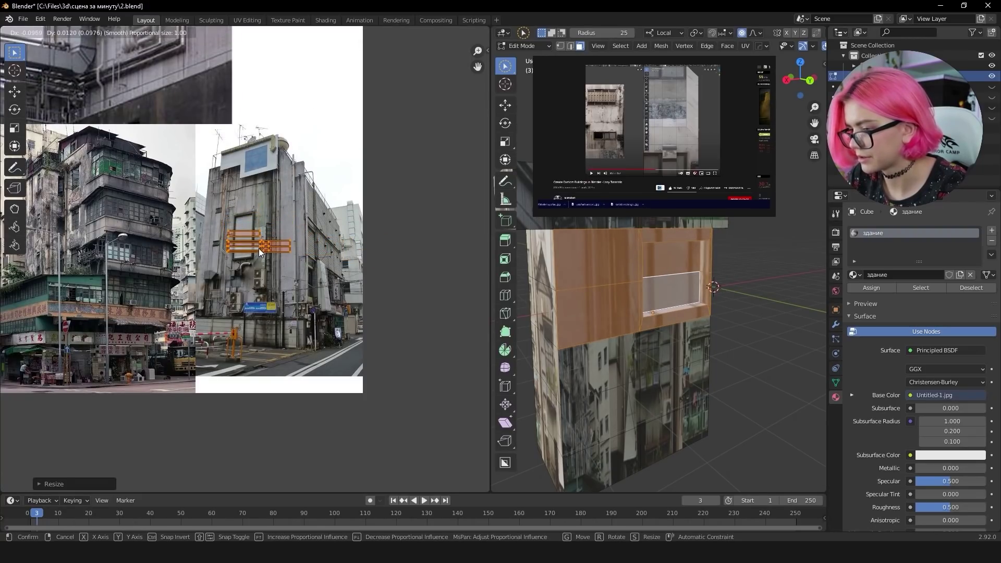
pyautogui.click(258, 245)
pyautogui.scroll(3, 258, 245)
pyautogui.press('g')
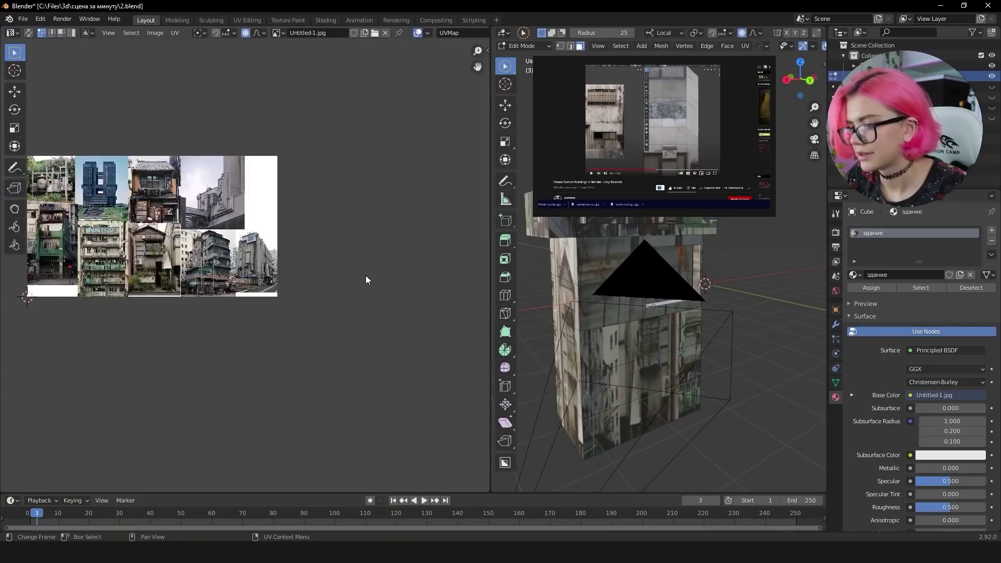
pyautogui.keyDown('ctrl'); pyautogui.hscroll(-1, 320, 217); pyautogui.keyUp('ctrl')
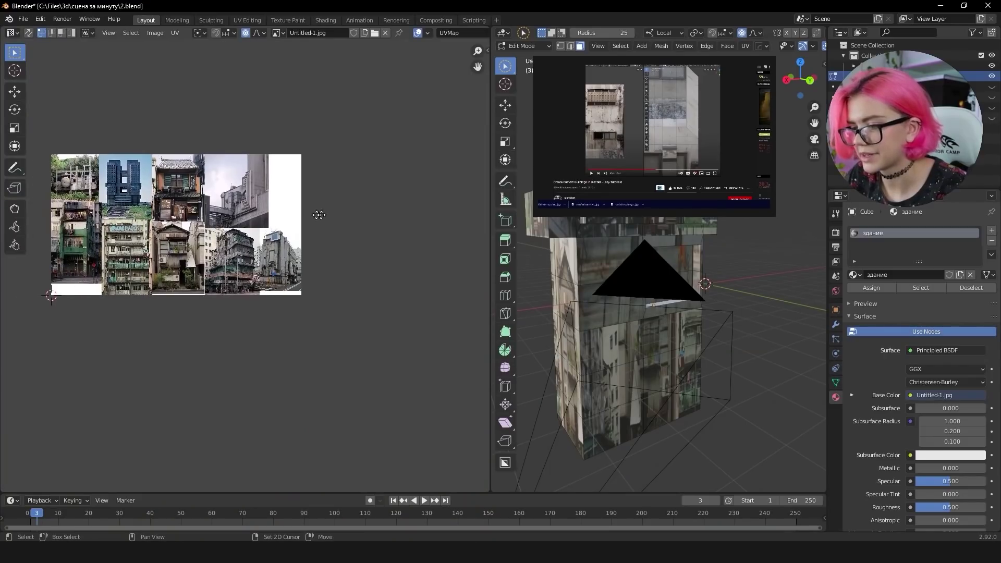
pyautogui.keyDown('ctrl'); pyautogui.hscroll(-3, 369, 216); pyautogui.keyUp('ctrl')
pyautogui.scroll(1, 369, 216)
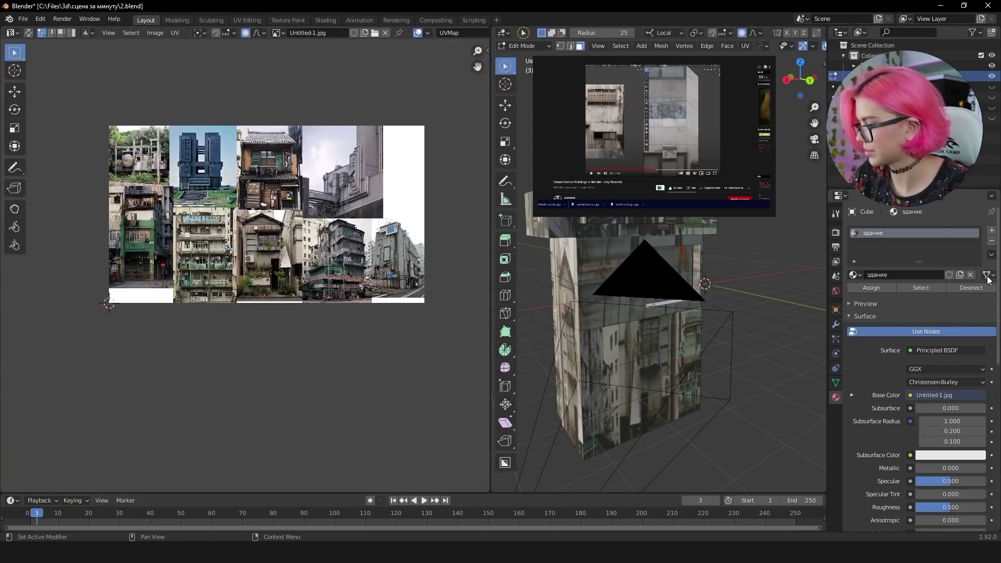
# Step: In the Shader Editor, delete the building material's old image texture node
pyautogui.hotkey('shift', 'F3')
pyautogui.click(177, 186)
pyautogui.press('x')
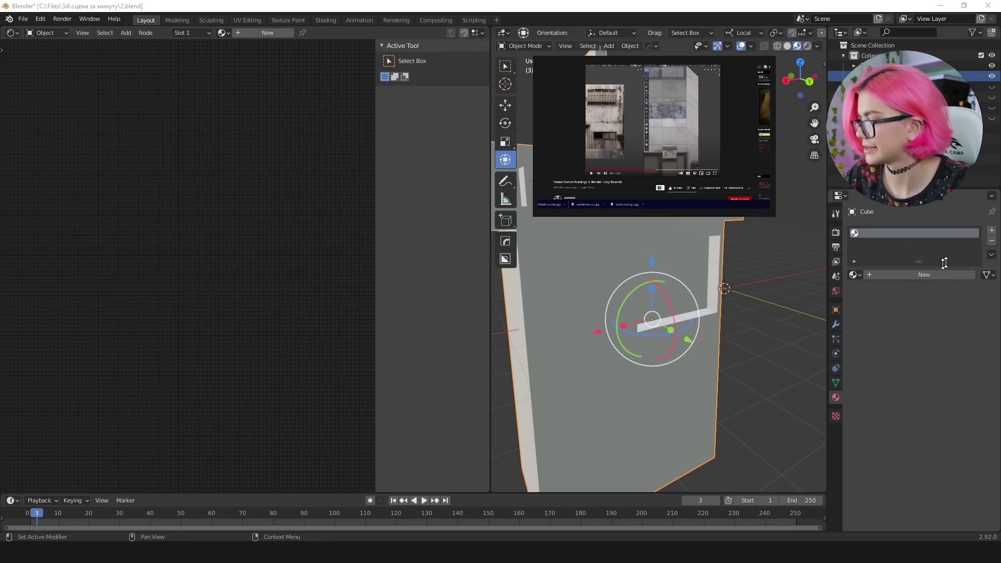
# Step: Create a new material and link the green apartment photo's Color to Base Color
pyautogui.click(916, 273)
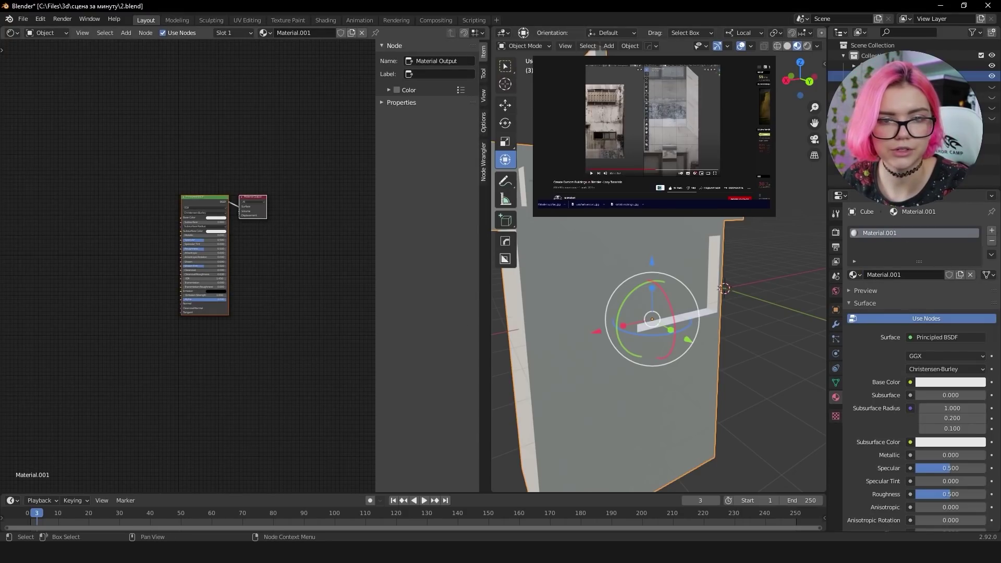
pyautogui.moveTo(154, 173); pyautogui.dragTo(125, 202)
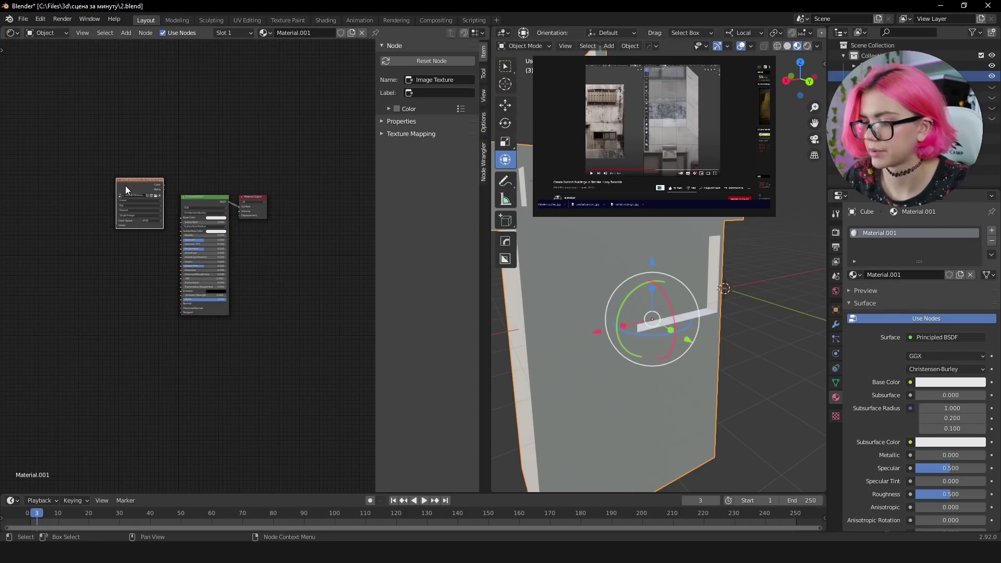
pyautogui.moveTo(180, 221); pyautogui.dragTo(180, 218)
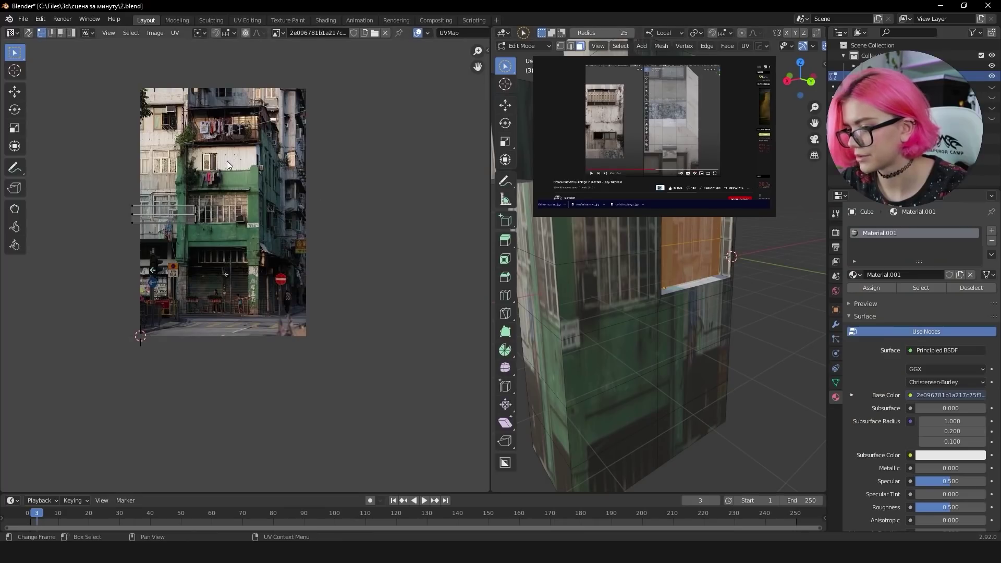
# Step: Move the upper-left face's UV up and right on the green facade photo
pyautogui.moveTo(228, 160); pyautogui.dragTo(110, 250)
pyautogui.press('g')
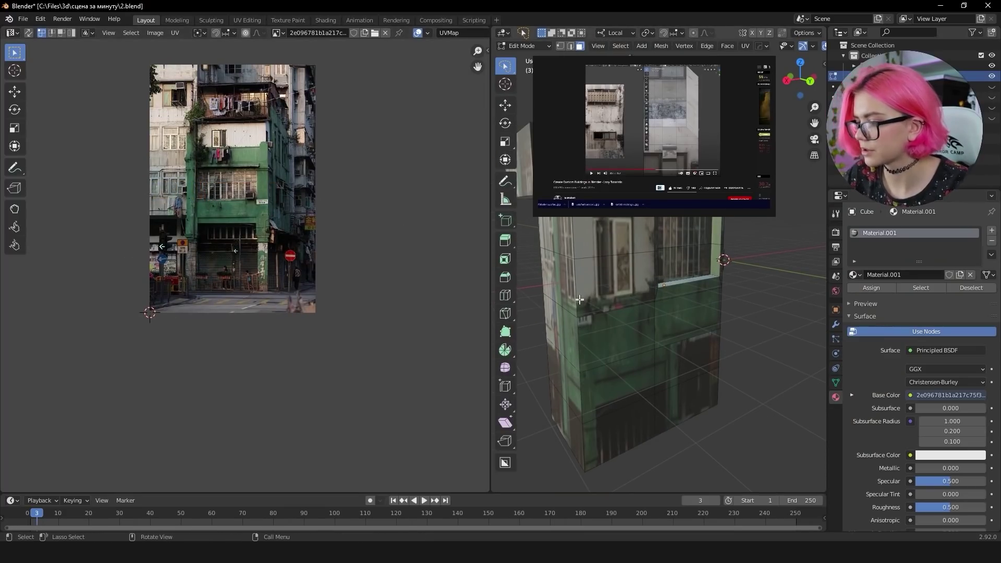
pyautogui.click(539, 258)
pyautogui.press('a')
pyautogui.press('g')
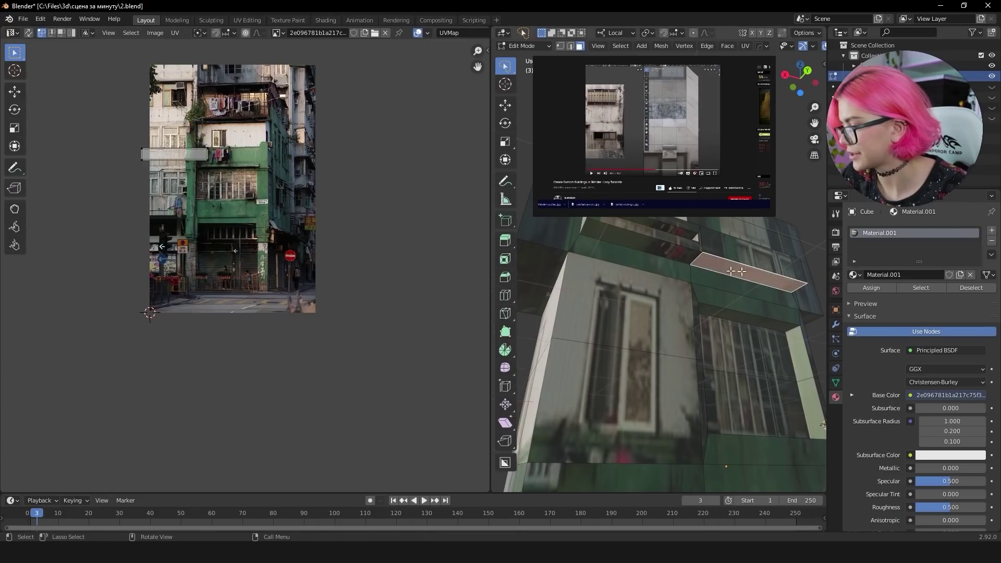
# Step: Select two more building faces and move and shrink their UV strip on the photo
pyautogui.keyDown('shift'); pyautogui.click(656, 246); pyautogui.keyUp('shift')
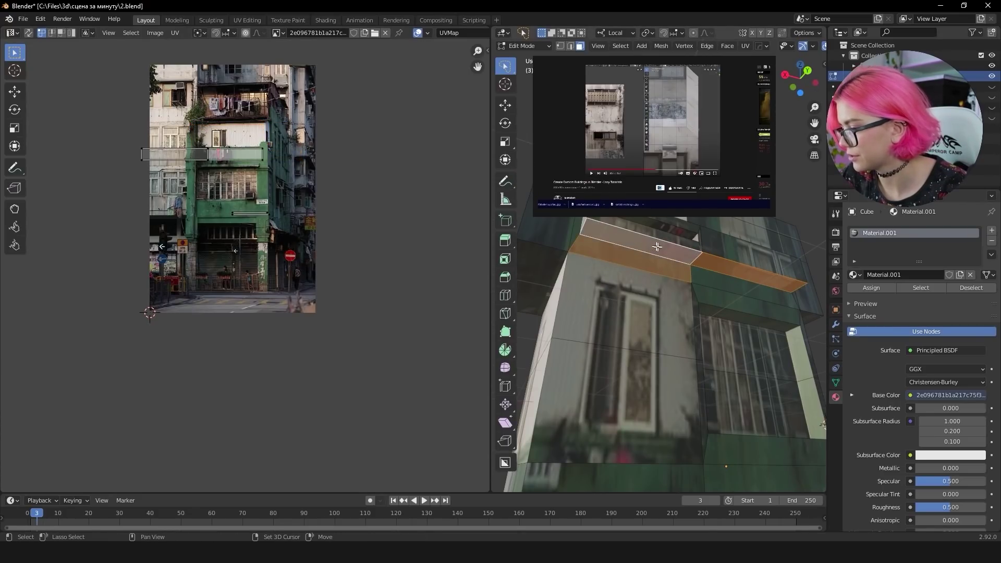
pyautogui.keyDown('shift'); pyautogui.click(657, 265); pyautogui.keyUp('shift')
pyautogui.moveTo(315, 122); pyautogui.dragTo(137, 203)
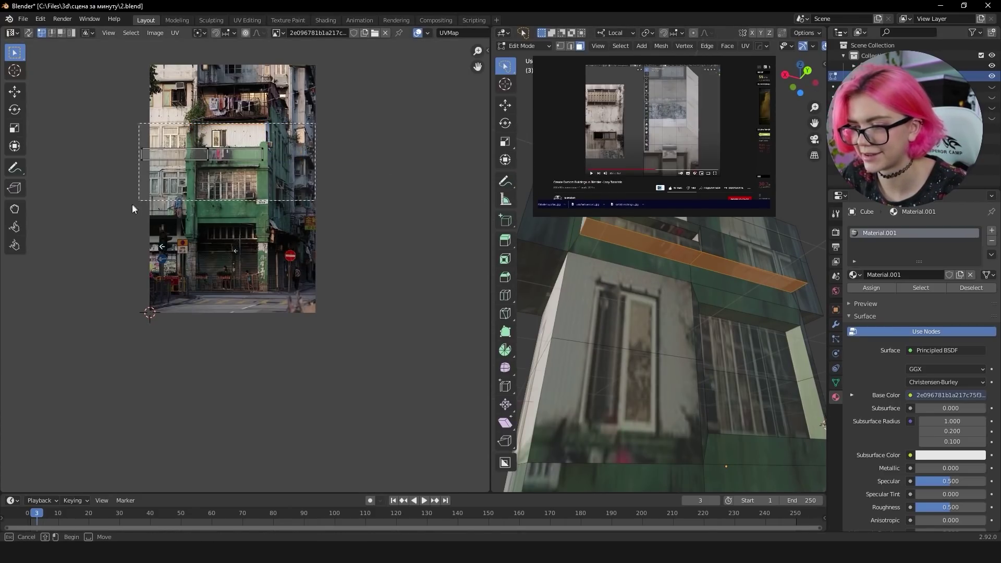
pyautogui.press('g')
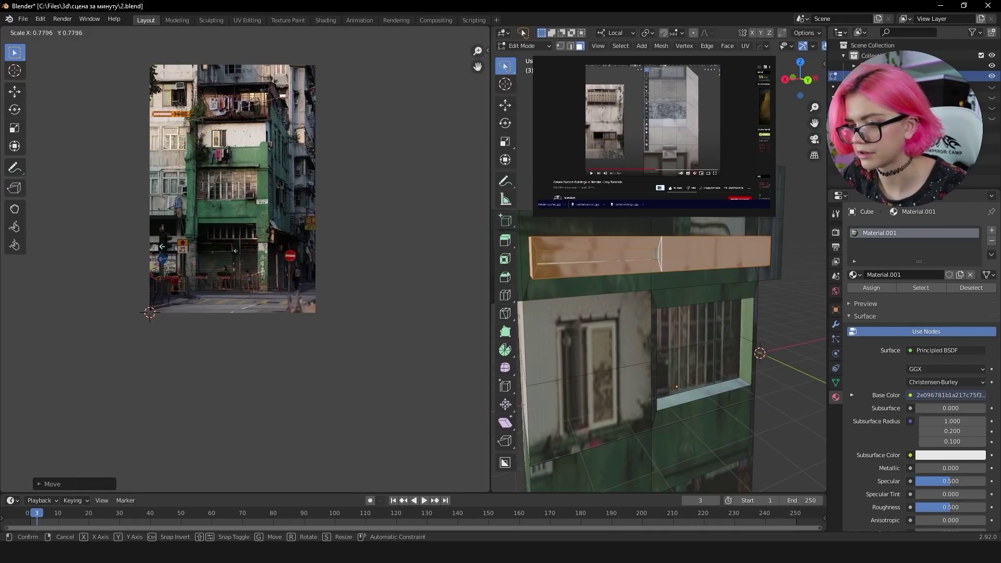
pyautogui.click(357, 77)
pyautogui.hotkey('alt', 'a')
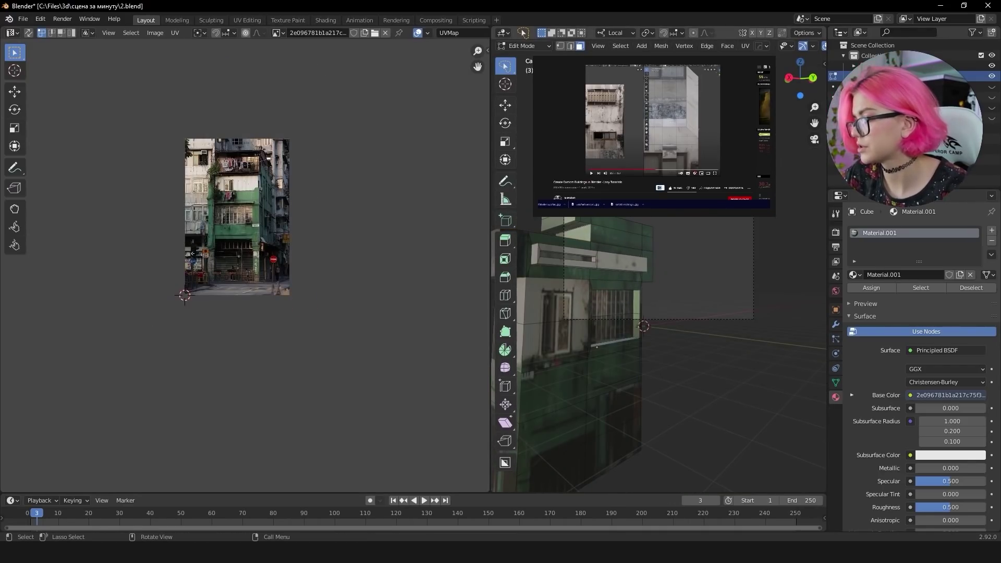
# Step: Extrude the top-left window faces inward so the window sits back in the wall
pyautogui.moveTo(594, 228); pyautogui.dragTo(678, 239)
pyautogui.moveTo(677, 238); pyautogui.dragTo(690, 235, button='middle')
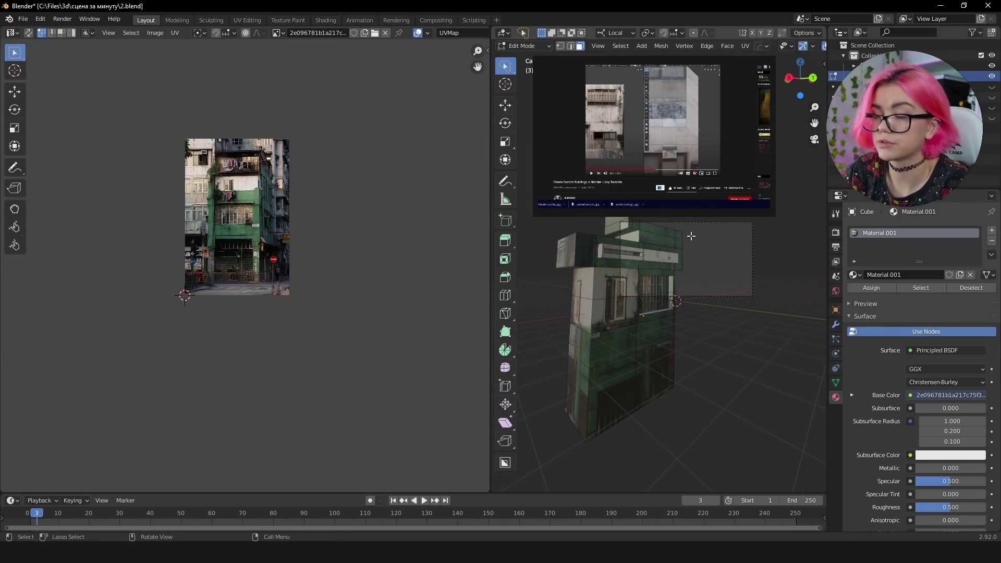
pyautogui.scroll(5, 677, 281)
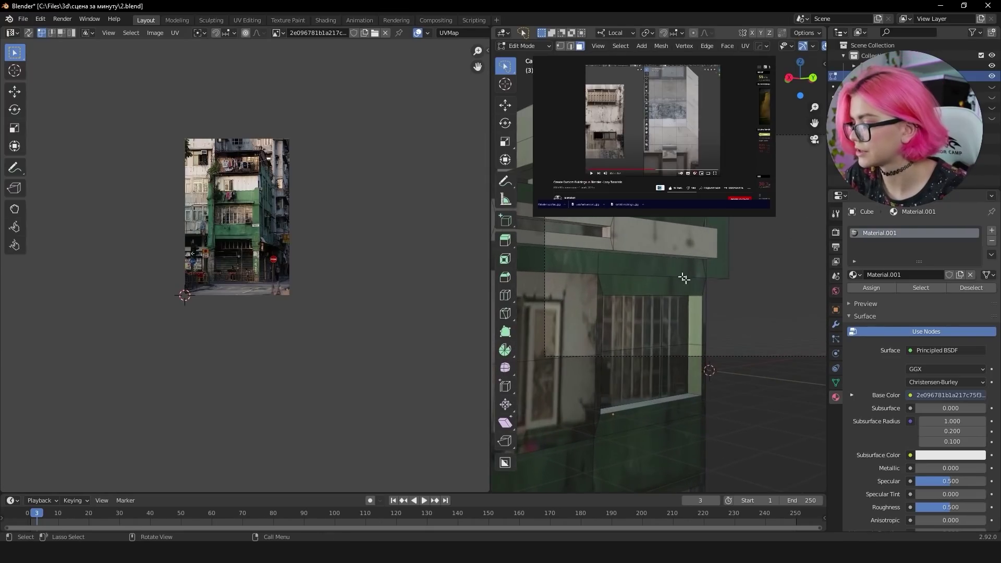
pyautogui.scroll(-2, 670, 310)
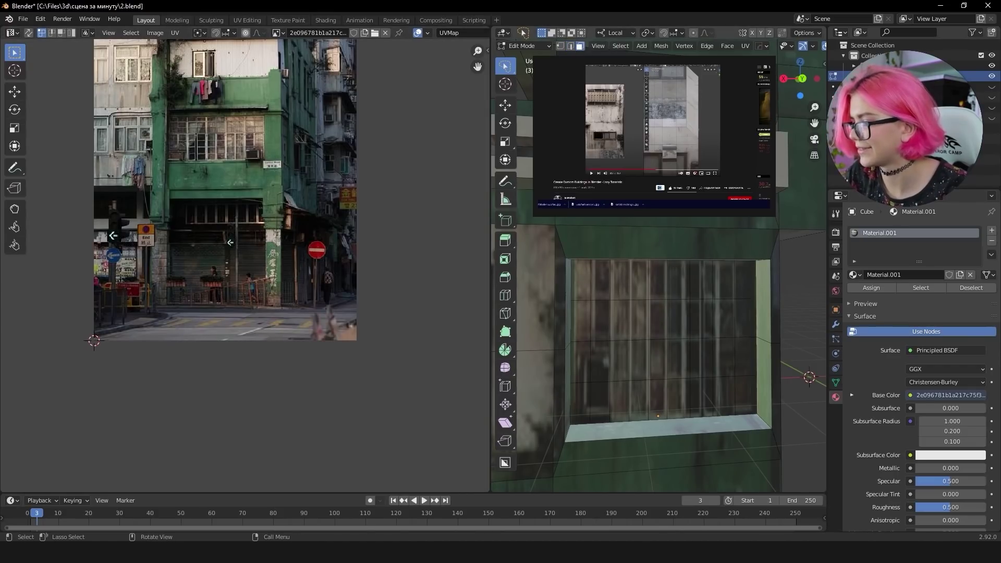
pyautogui.click(594, 297)
pyautogui.keyDown('shift'); pyautogui.click(630, 287); pyautogui.keyUp('shift')
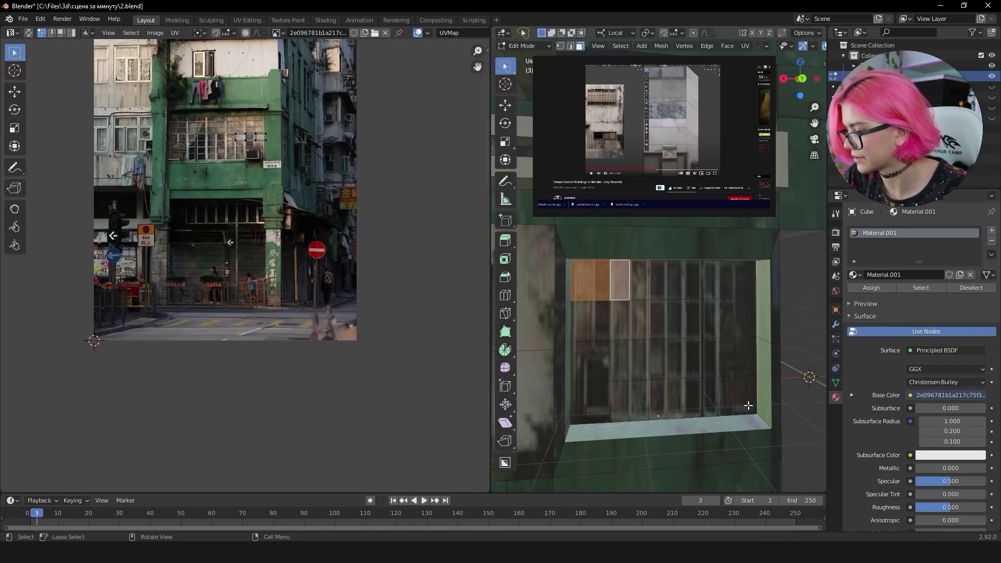
pyautogui.moveTo(748, 405); pyautogui.dragTo(761, 373, button='middle')
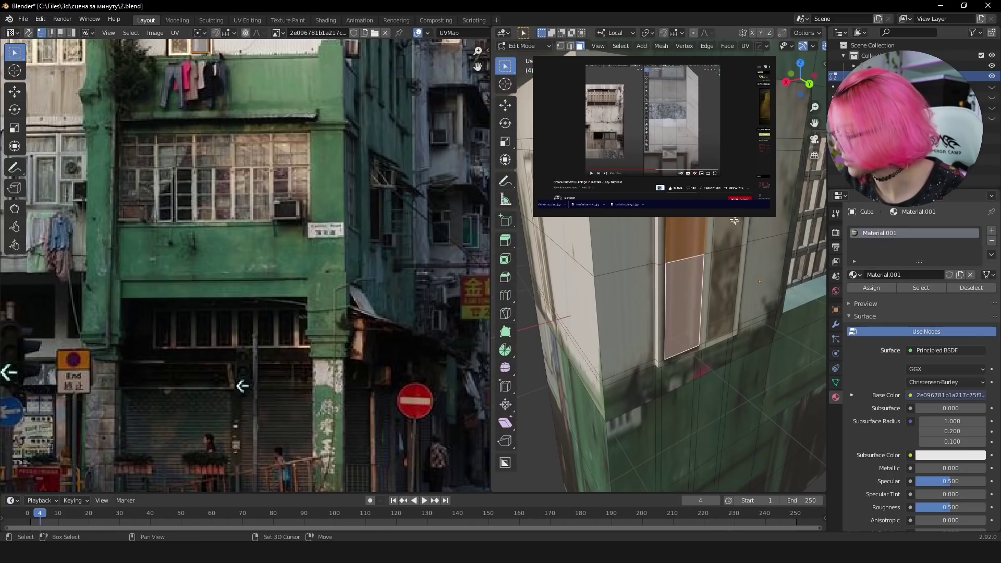
pyautogui.press('e')
pyautogui.click(724, 277)
pyautogui.moveTo(723, 276); pyautogui.dragTo(710, 273, button='middle')
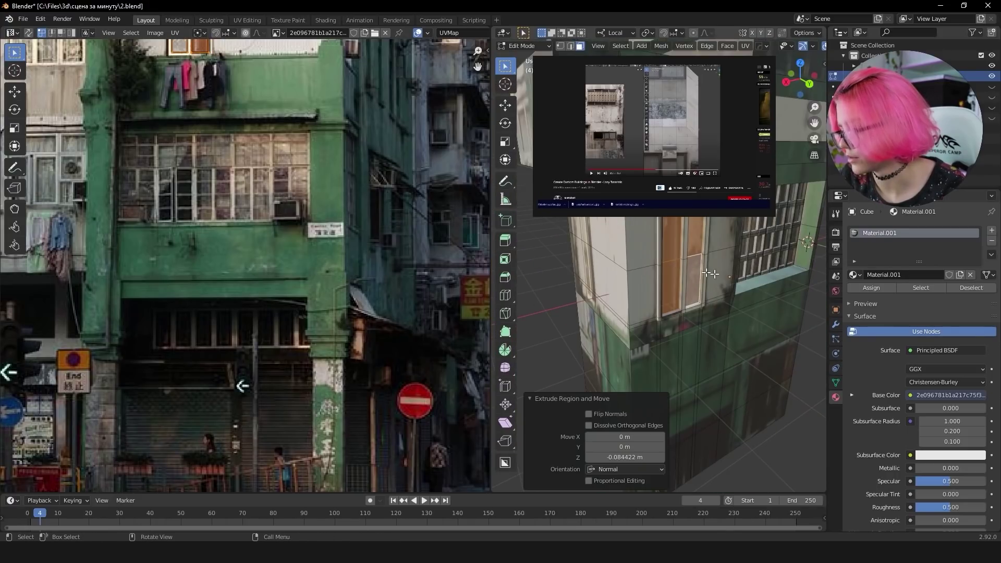
pyautogui.moveTo(560, 296); pyautogui.dragTo(588, 291, button='middle')
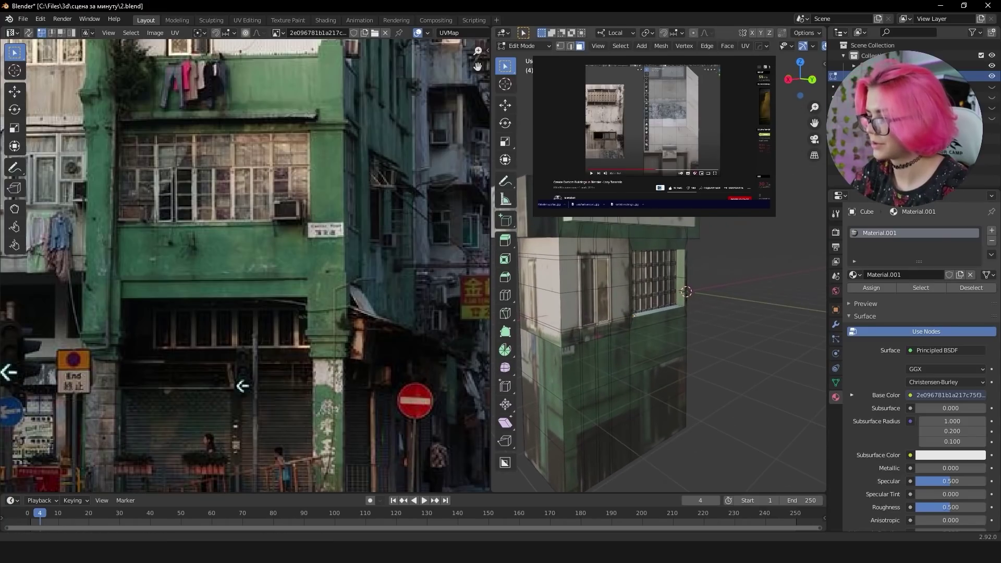
pyautogui.press('Tab')
# Step: Scale and move the second box's UVs onto part of the green building photo
pyautogui.moveTo(660, 275)
pyautogui.mouseDown(button='middle')
pyautogui.moveTo(636, 289)
pyautogui.moveTo(742, 279)
pyautogui.mouseUp(button='middle')
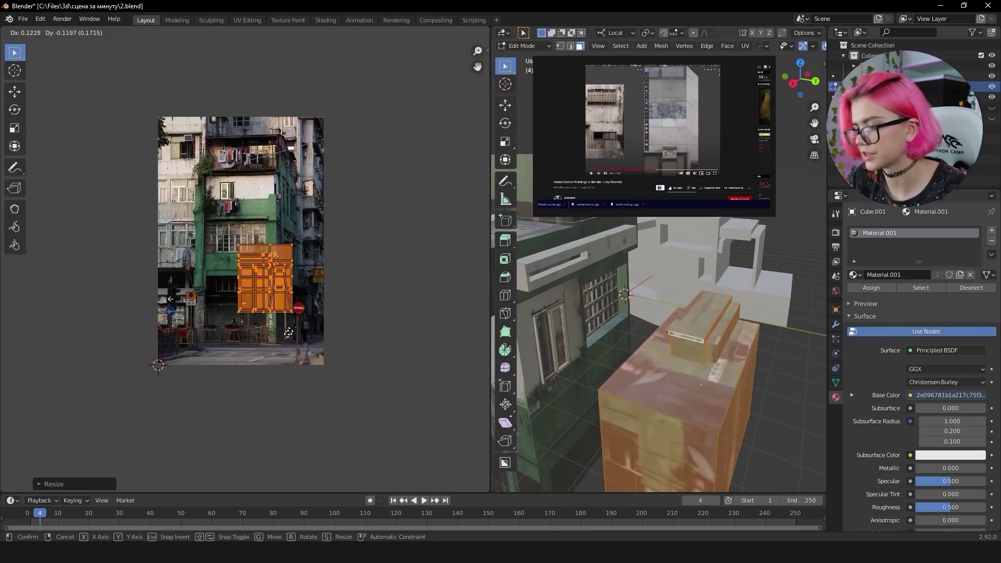
pyautogui.press('g')
pyautogui.click(273, 353)
pyautogui.scroll(5, 710, 301)
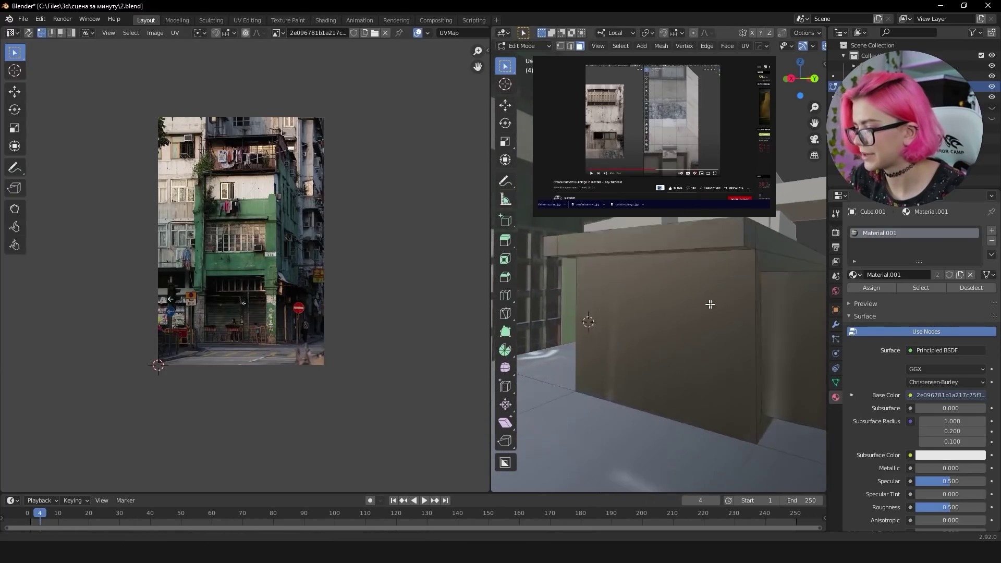
pyautogui.moveTo(536, 469)
pyautogui.mouseDown(button='middle')
pyautogui.moveTo(733, 291)
pyautogui.moveTo(672, 271)
pyautogui.mouseUp(button='middle')
pyautogui.press('g')
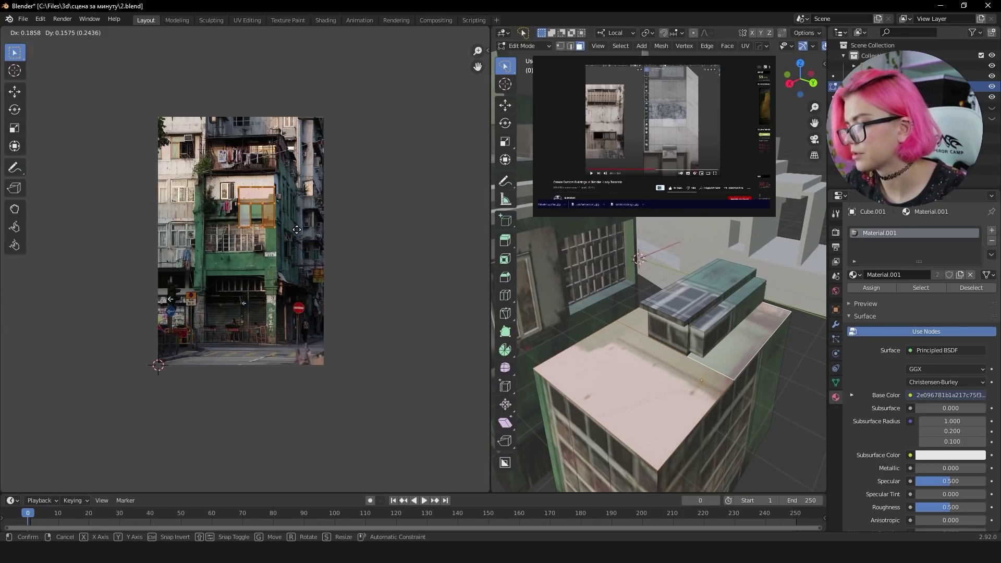
pyautogui.click(296, 230)
# Step: Add four loop cuts across the rooftop box and save 2.blend
pyautogui.moveTo(630, 360); pyautogui.dragTo(716, 317, button='middle')
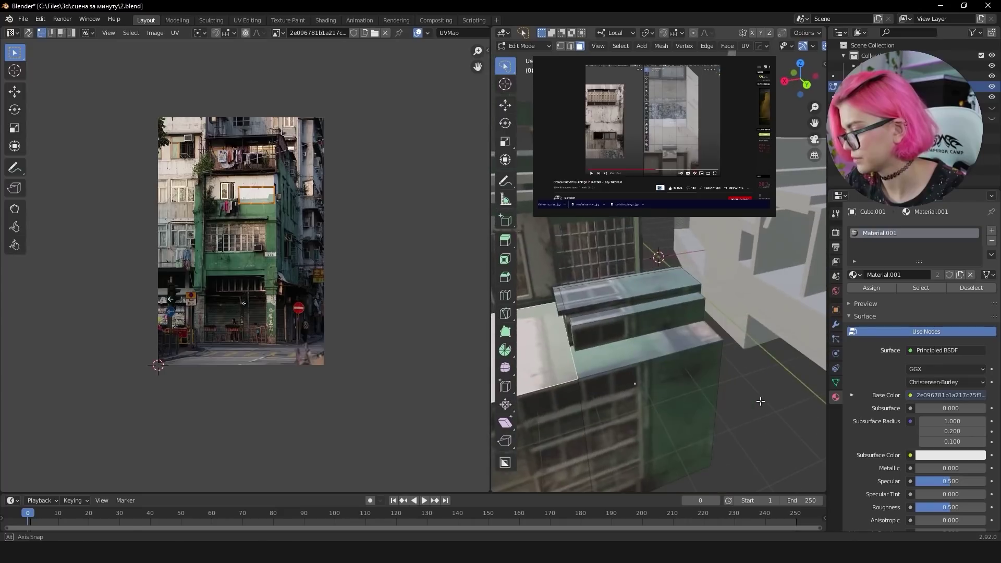
pyautogui.click(715, 318)
pyautogui.hotkey('ctrl', 'r')
pyautogui.scroll(7, 719, 316)
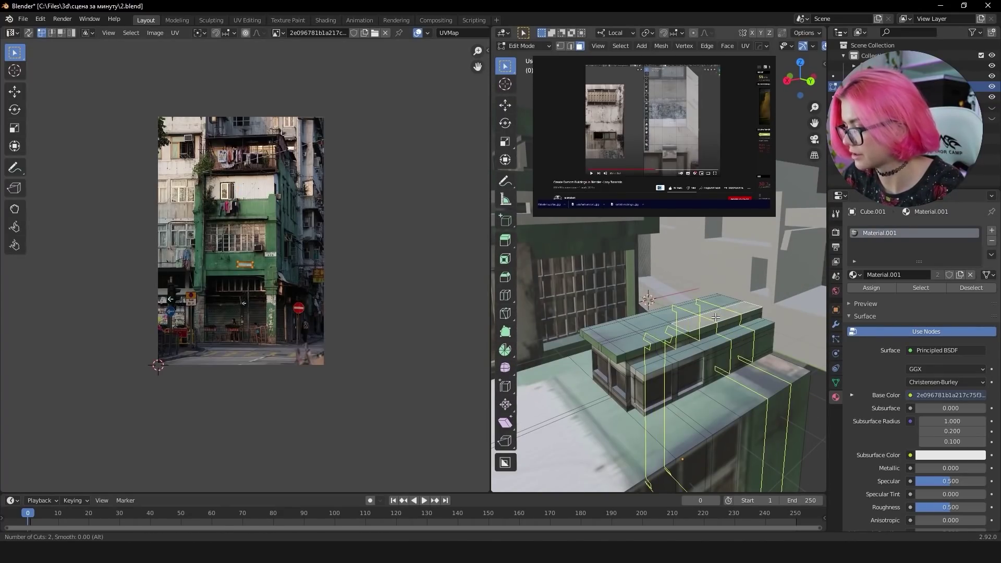
pyautogui.scroll(-4, 721, 315)
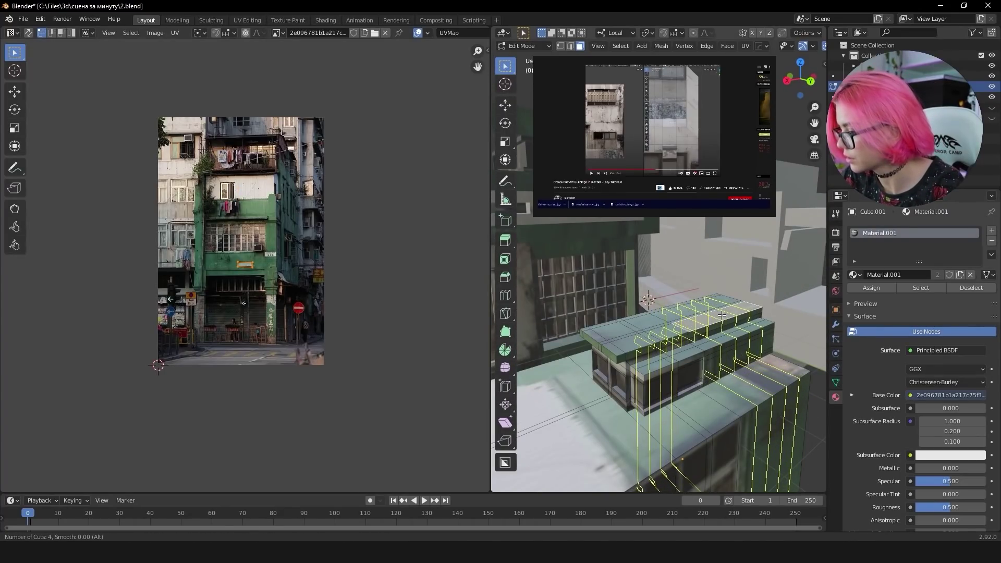
pyautogui.click(721, 316)
pyautogui.scroll(4, 744, 245)
pyautogui.hotkey('ctrl', 's')
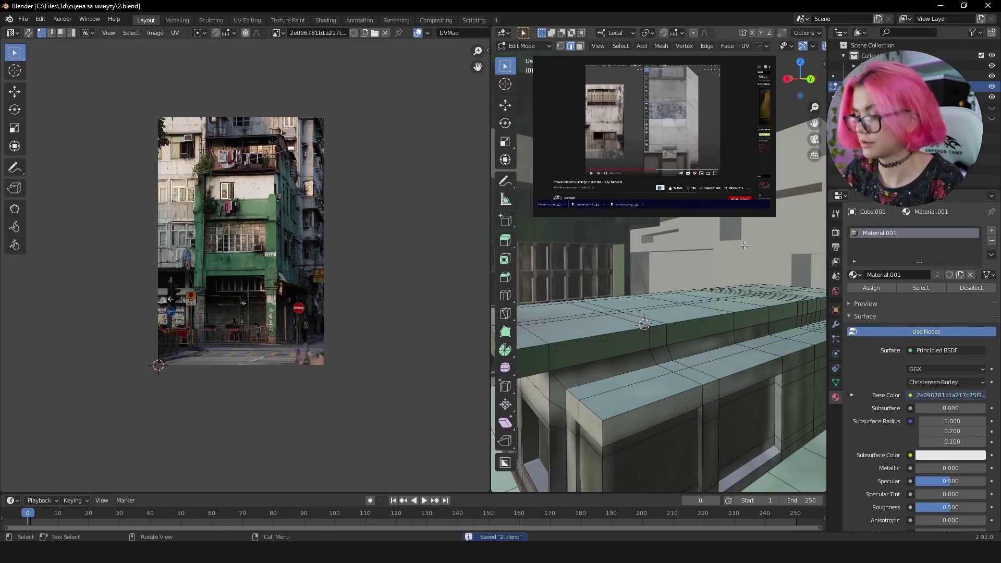
# Step: Jump to camera view and extrude a roof face in face select mode
pyautogui.press('KP_0')
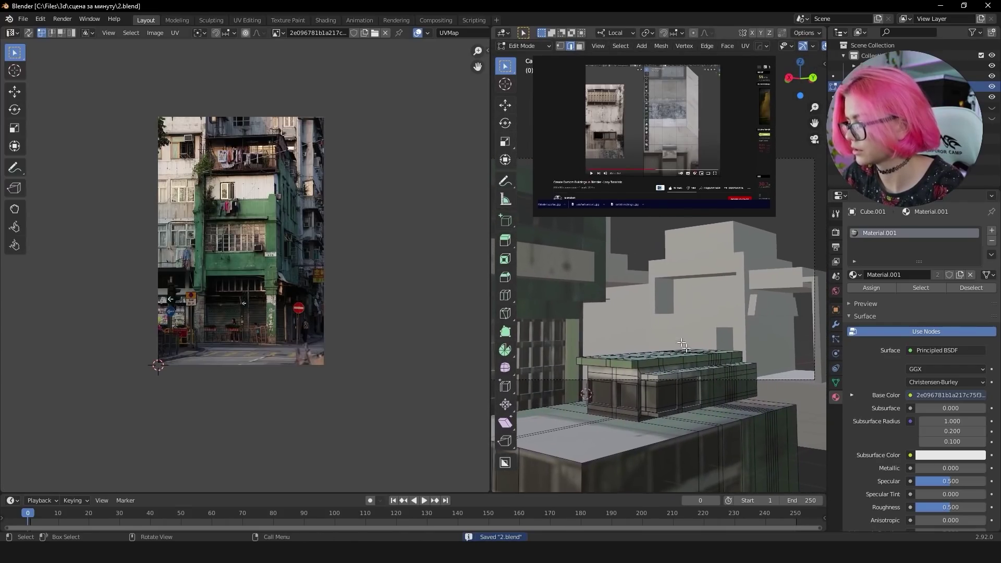
pyautogui.moveTo(771, 286); pyautogui.dragTo(609, 327, button='middle')
pyautogui.press('3')
pyautogui.press('e')
pyautogui.click(609, 327)
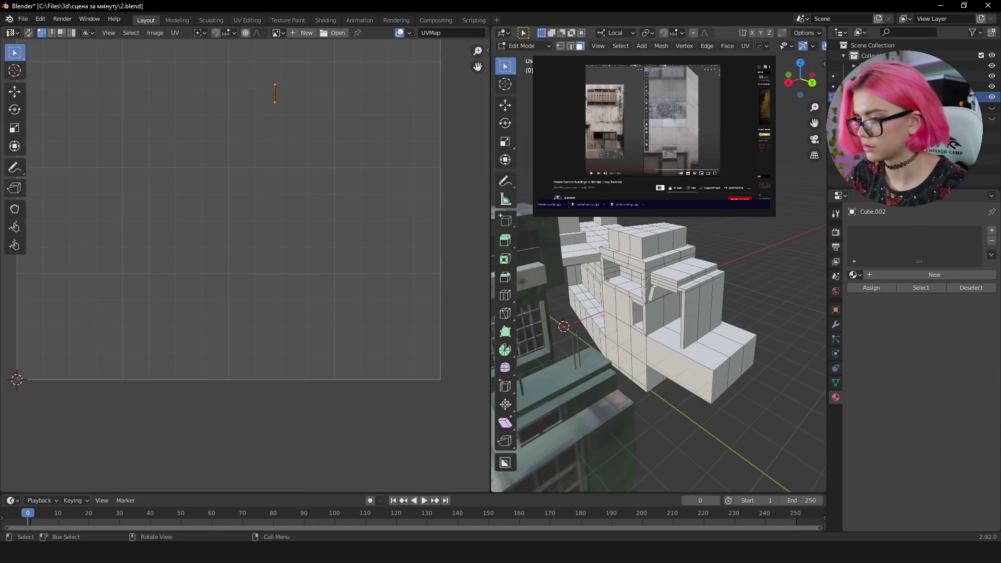
# Step: Clear the canopy edge selection and check a wall face's texture on the third block
pyautogui.scroll(-5, 735, 233)
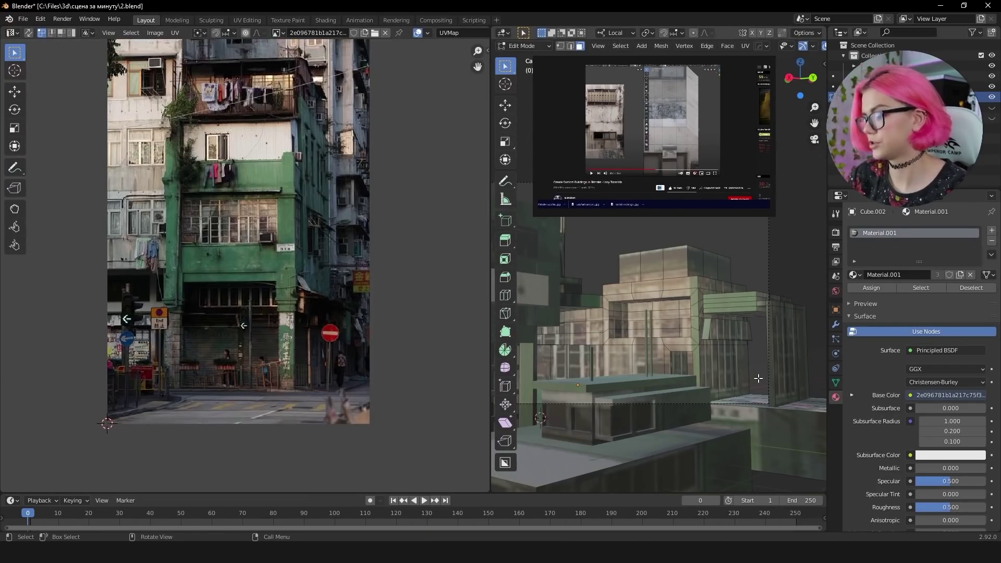
pyautogui.scroll(2, 758, 378)
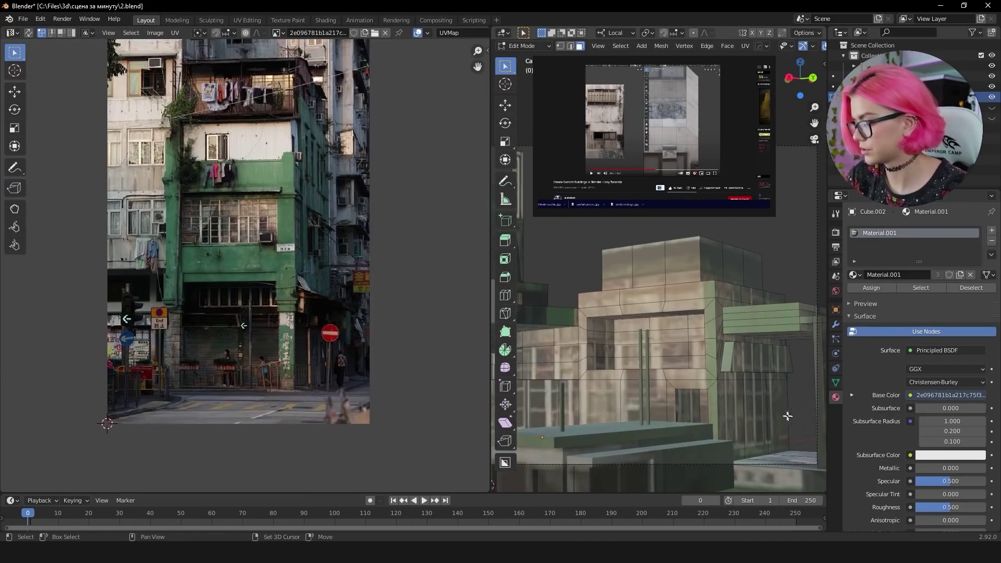
pyautogui.scroll(2, 745, 381)
pyautogui.scroll(2, 708, 350)
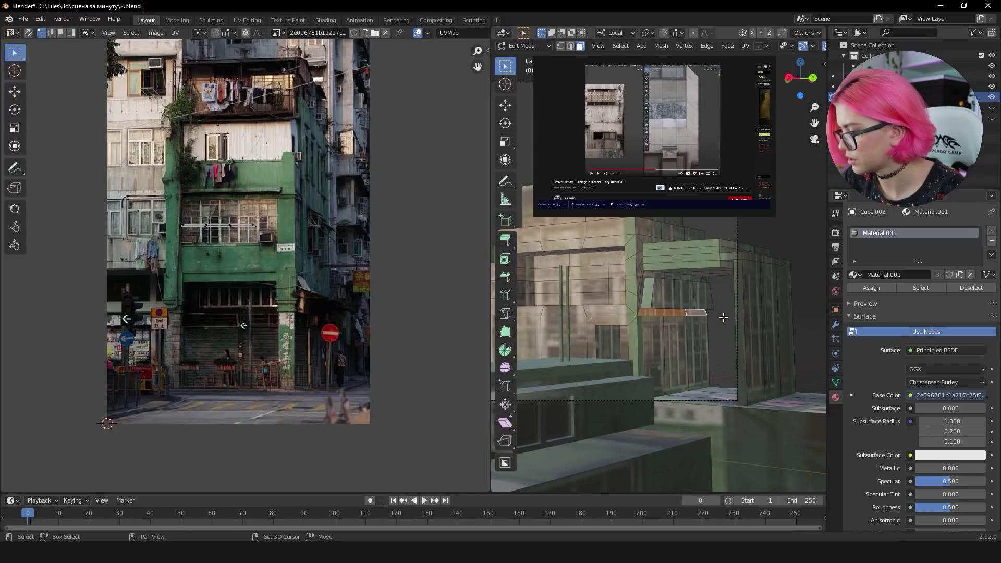
pyautogui.keyDown('shift'); pyautogui.click(699, 311); pyautogui.keyUp('shift')
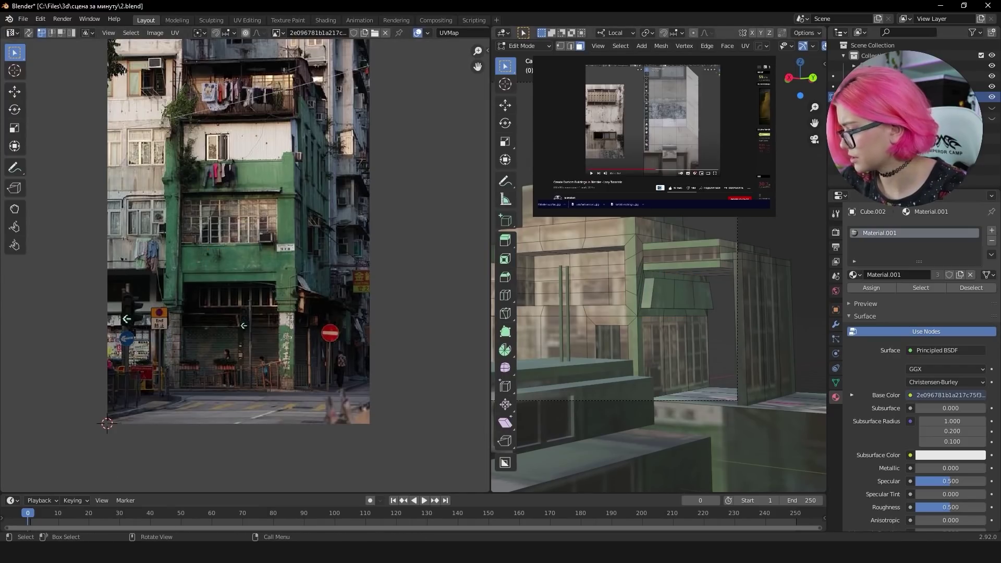
pyautogui.keyDown('shift'); pyautogui.moveTo(623, 232); pyautogui.dragTo(719, 276, button='middle'); pyautogui.keyUp('shift')
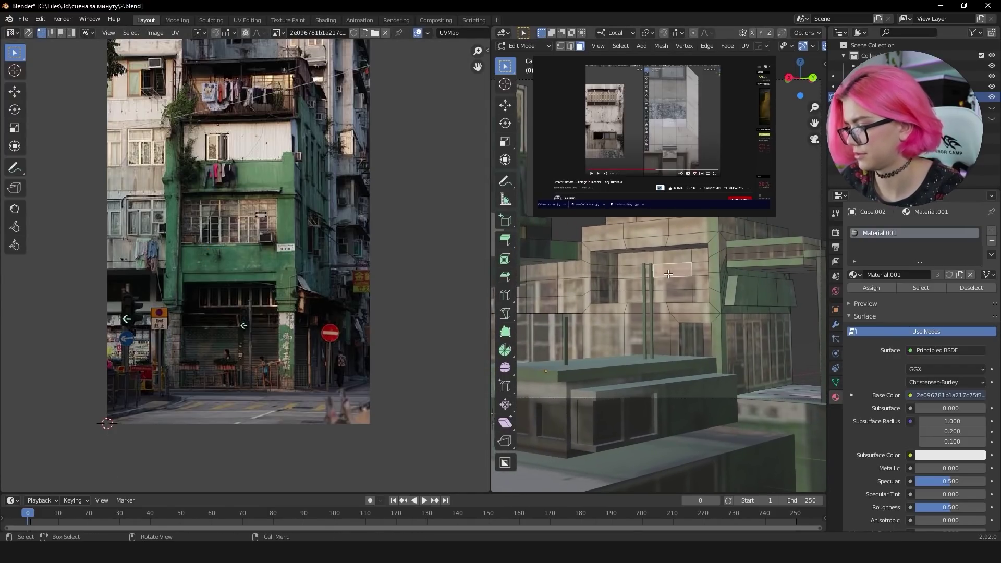
pyautogui.click(635, 259)
pyautogui.keyDown('shift'); pyautogui.click(635, 258); pyautogui.keyUp('shift')
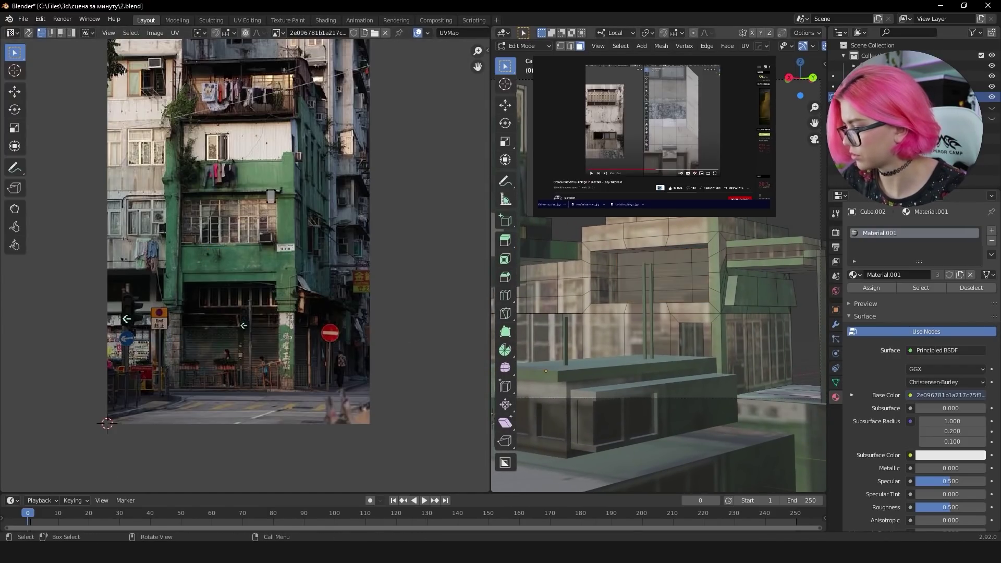
# Step: Shift the two wall faces' UVs left onto the photo's shopfront area
pyautogui.moveTo(657, 339)
pyautogui.mouseDown(button='middle')
pyautogui.moveTo(752, 334)
pyautogui.moveTo(675, 349)
pyautogui.mouseUp(button='middle')
pyautogui.keyDown('shift'); pyautogui.click(678, 316); pyautogui.keyUp('shift')
pyautogui.keyDown('shift'); pyautogui.click(675, 349); pyautogui.keyUp('shift')
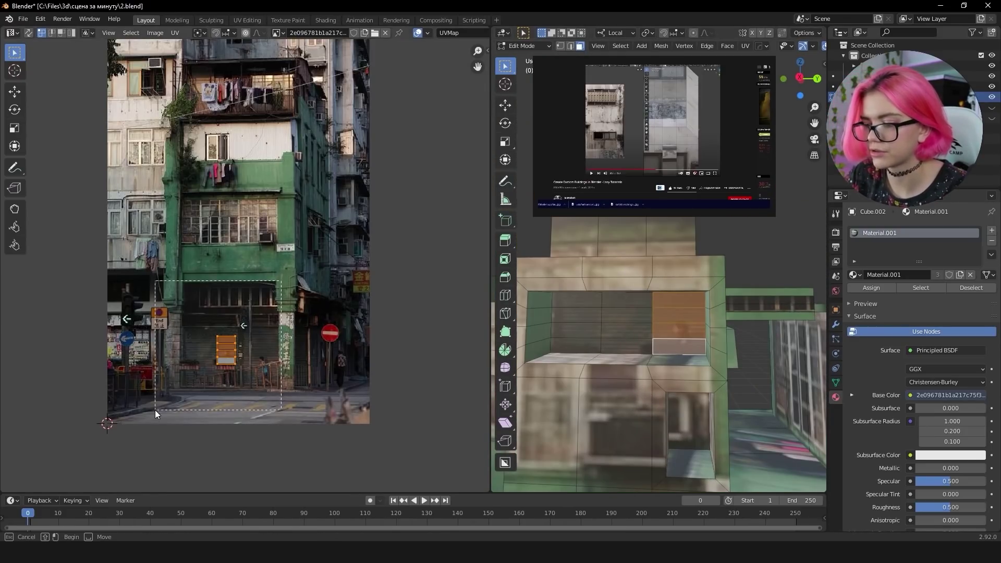
pyautogui.moveTo(225, 348); pyautogui.dragTo(202, 347)
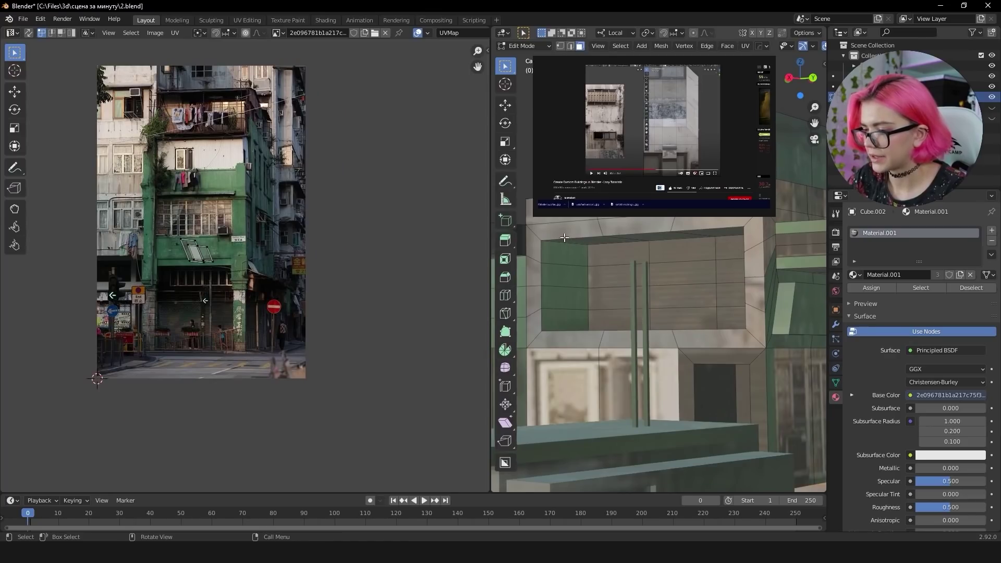
# Step: Select the edge along the top of the green wall in edge mode
pyautogui.keyDown('alt'); pyautogui.click(595, 237); pyautogui.keyUp('alt')
pyautogui.click(587, 231)
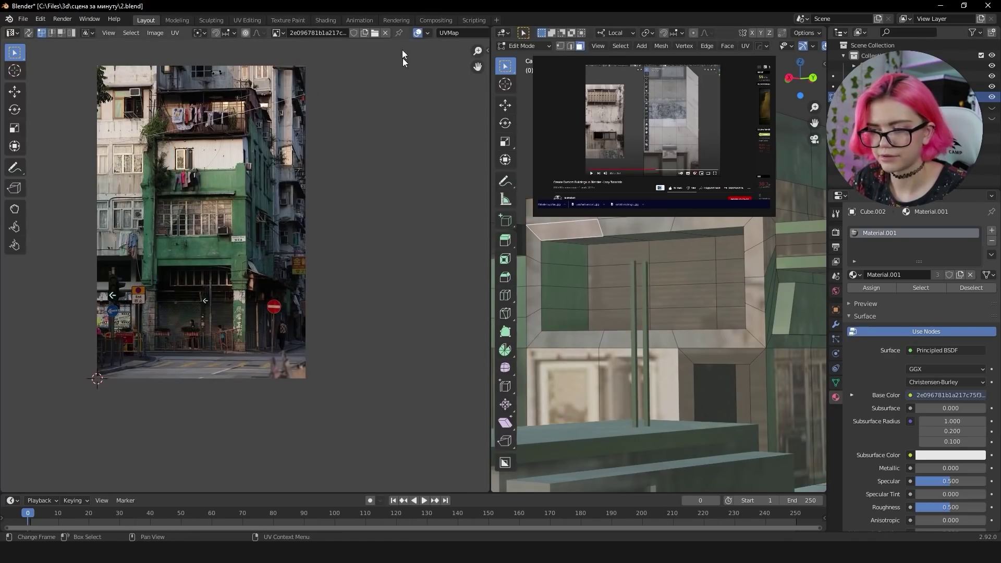
pyautogui.press('2')
pyautogui.click(602, 239)
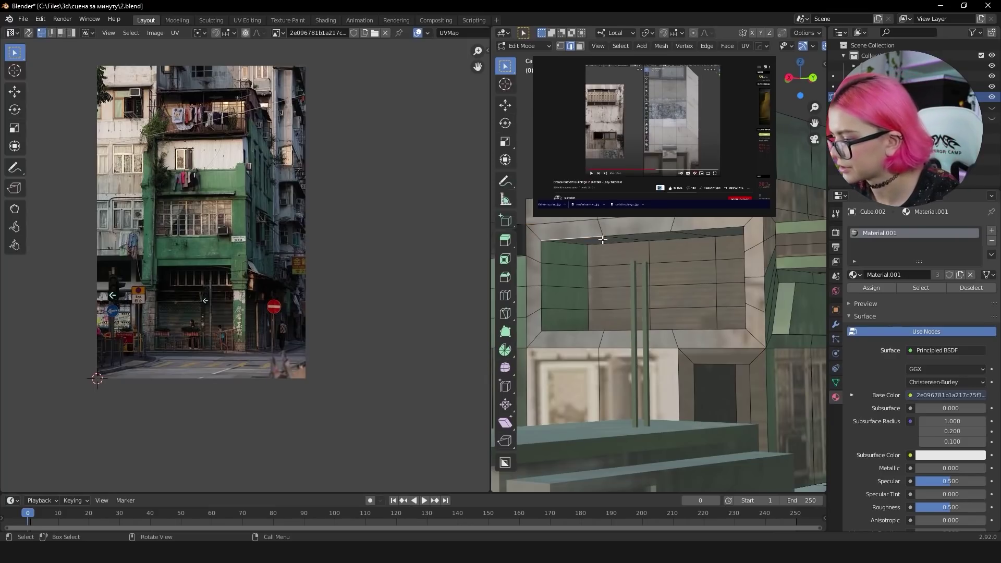
# Step: Bevel the third block's selected wall edges
pyautogui.click(509, 259)
pyautogui.click(505, 277)
pyautogui.moveTo(552, 260); pyautogui.dragTo(596, 280)
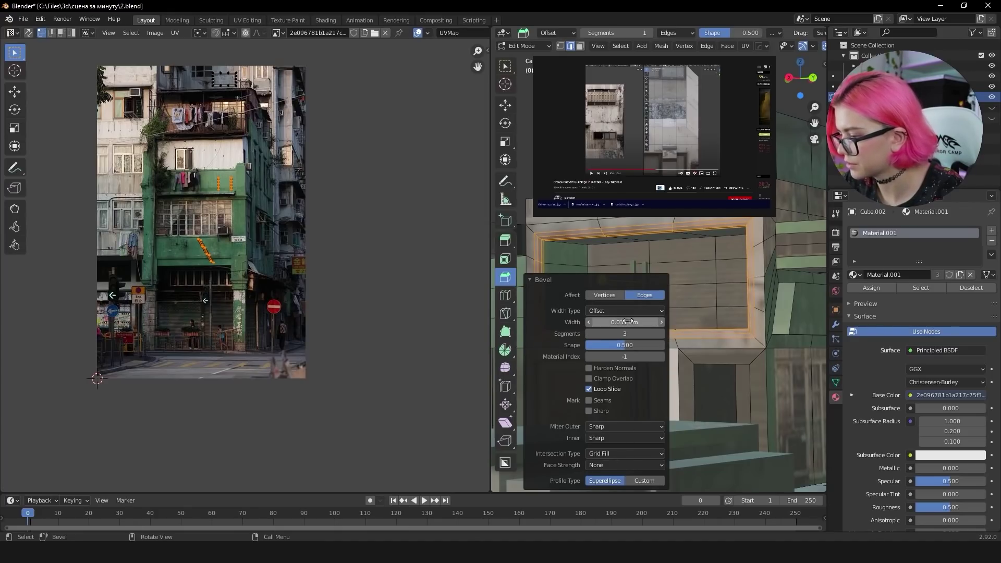
pyautogui.moveTo(704, 364)
pyautogui.mouseDown(button='middle')
pyautogui.moveTo(640, 337)
pyautogui.moveTo(809, 315)
pyautogui.moveTo(719, 292)
pyautogui.moveTo(675, 261)
pyautogui.moveTo(729, 235)
pyautogui.moveTo(636, 287)
pyautogui.moveTo(708, 393)
pyautogui.moveTo(652, 209)
pyautogui.mouseUp(button='middle')
# Step: Inset the window face and add loop cuts across the window wall
pyautogui.press('i')
pyautogui.click(698, 284)
pyautogui.hotkey('ctrl', 'r')
pyautogui.scroll(2, 674, 261)
pyautogui.click(729, 234)
pyautogui.hotkey('ctrl', 'r')
pyautogui.click(779, 224)
pyautogui.hotkey('ctrl', 'r')
# Step: Bevel the selected edges again and return to the camera view
pyautogui.click(504, 277)
pyautogui.hotkey('ctrl', 'b')
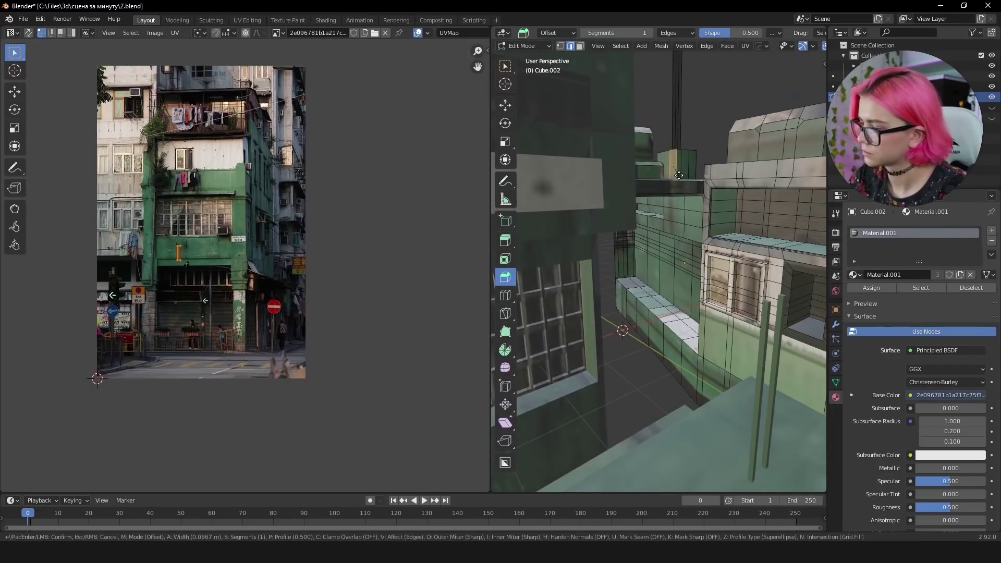
pyautogui.click(678, 175)
pyautogui.press('KP_0')
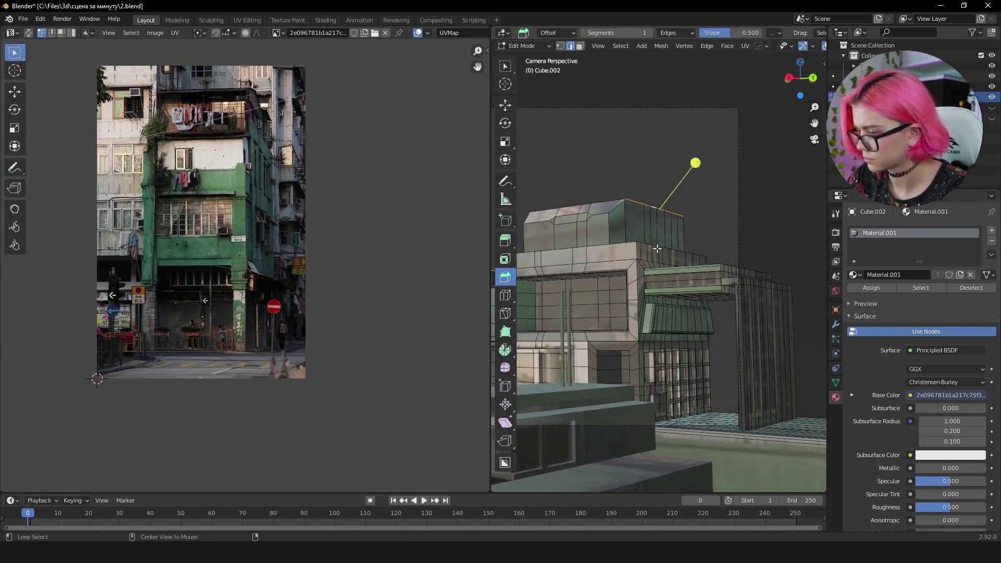
pyautogui.moveTo(656, 249); pyautogui.dragTo(680, 196, button='middle')
pyautogui.click(704, 320)
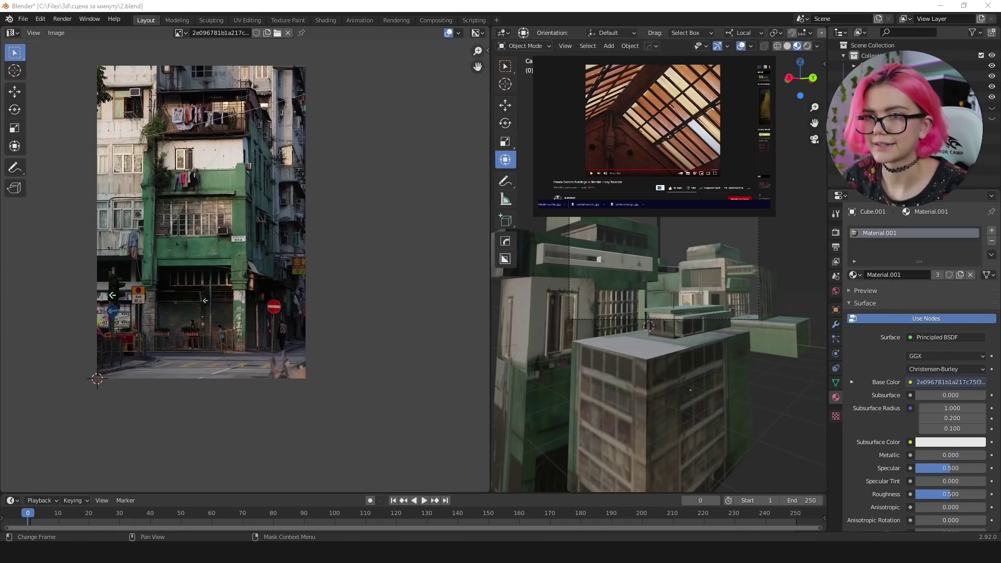
# Step: Select the свет-material building, enter face-select Edit Mode, and activate the Material.001 slot
pyautogui.click(708, 267)
pyautogui.scroll(2, 695, 301)
pyautogui.scroll(2, 703, 328)
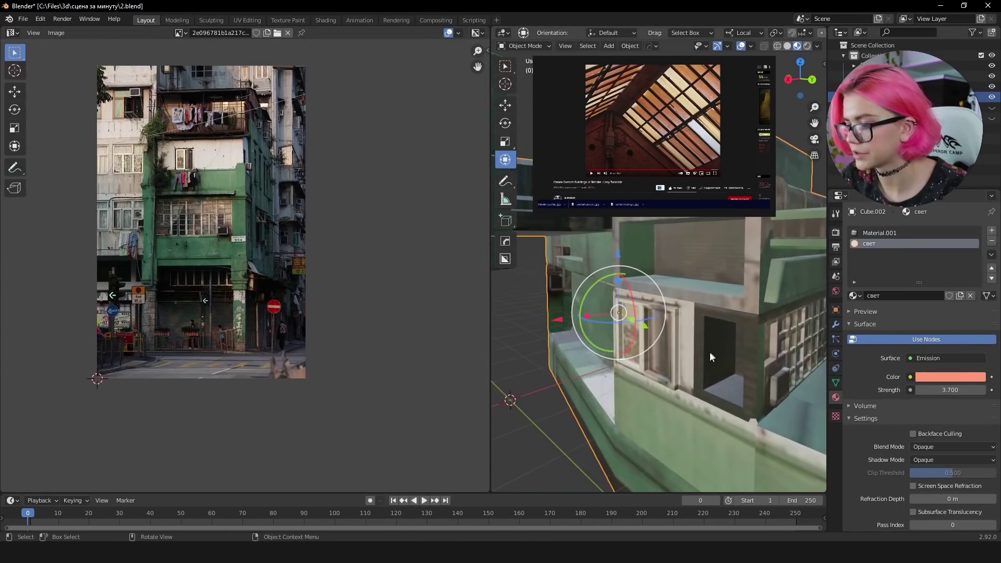
pyautogui.scroll(2, 710, 356)
pyautogui.press('Tab')
pyautogui.click(581, 46)
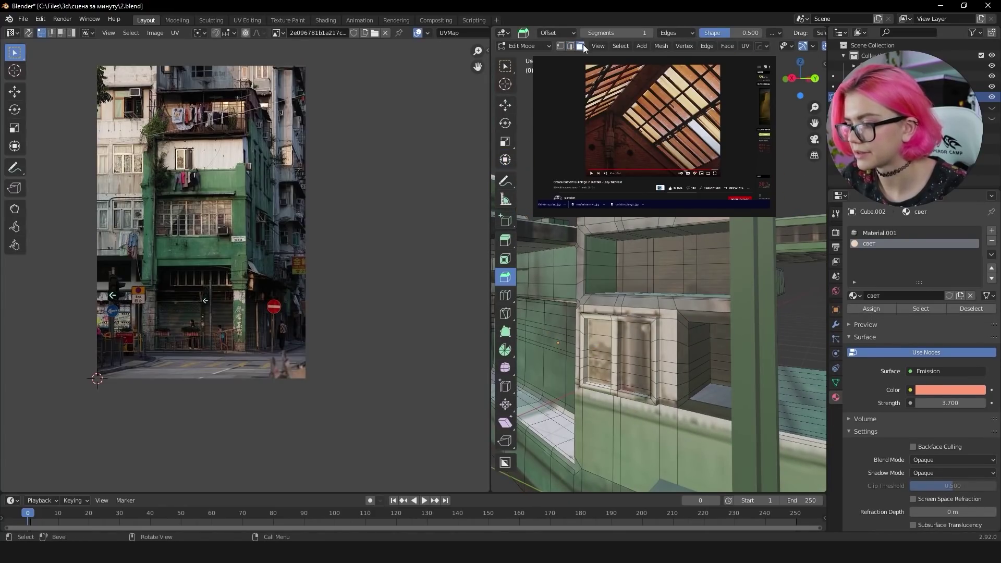
pyautogui.keyDown('shift'); pyautogui.click(596, 346); pyautogui.keyUp('shift')
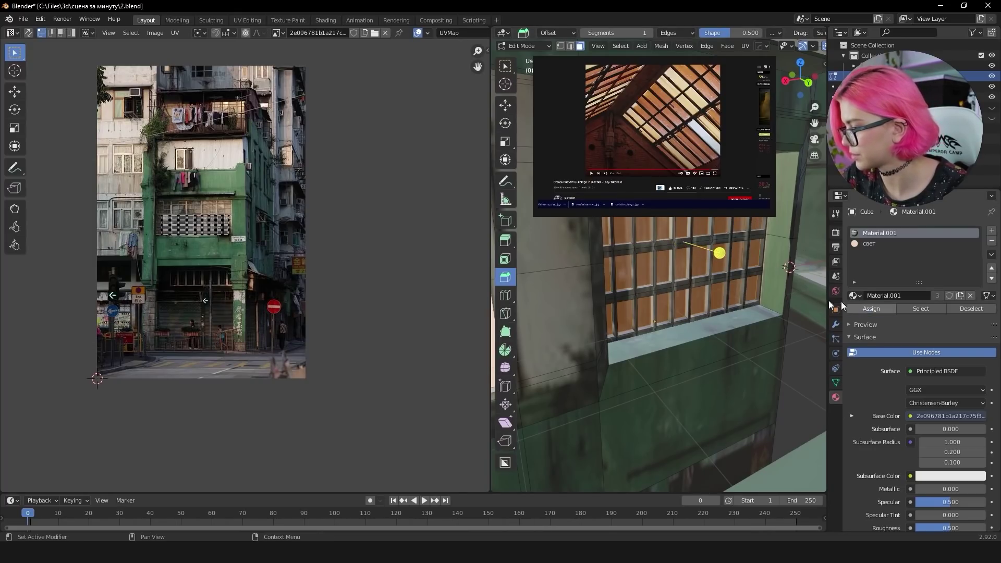
# Step: Insert a Hue Saturation Value node between Image Texture and Emission with Hue 0.2
pyautogui.hotkey('ctrl', 's')
pyautogui.click(9, 32)
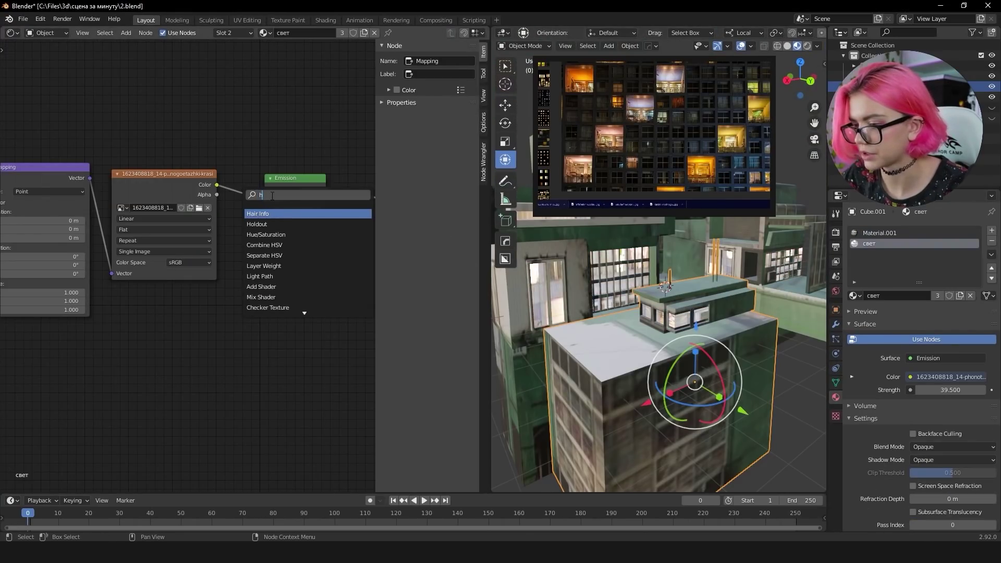
pyautogui.click(265, 234)
pyautogui.click(292, 188)
pyautogui.click(302, 186)
pyautogui.write('0.2')
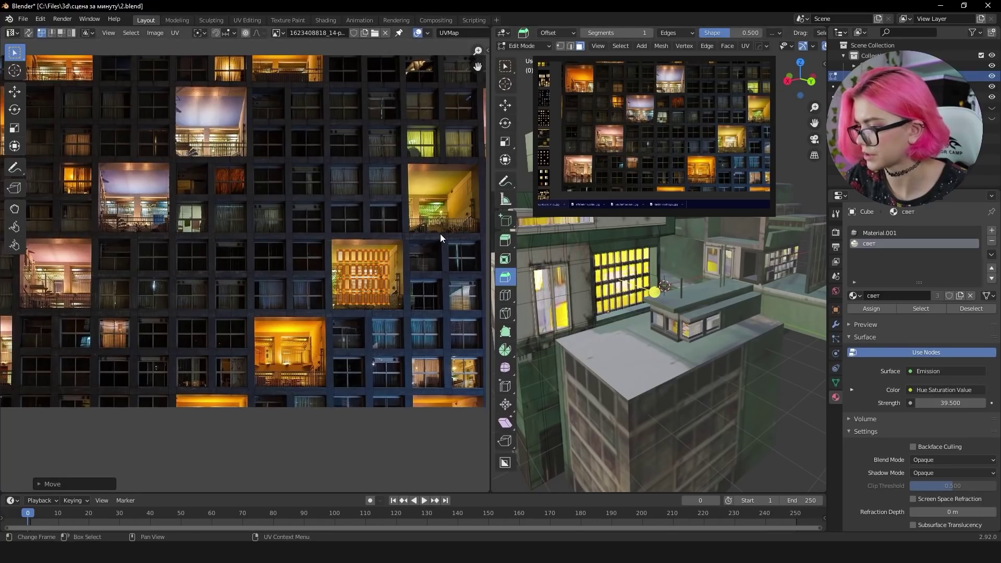
pyautogui.hotkey('alt', 'q')
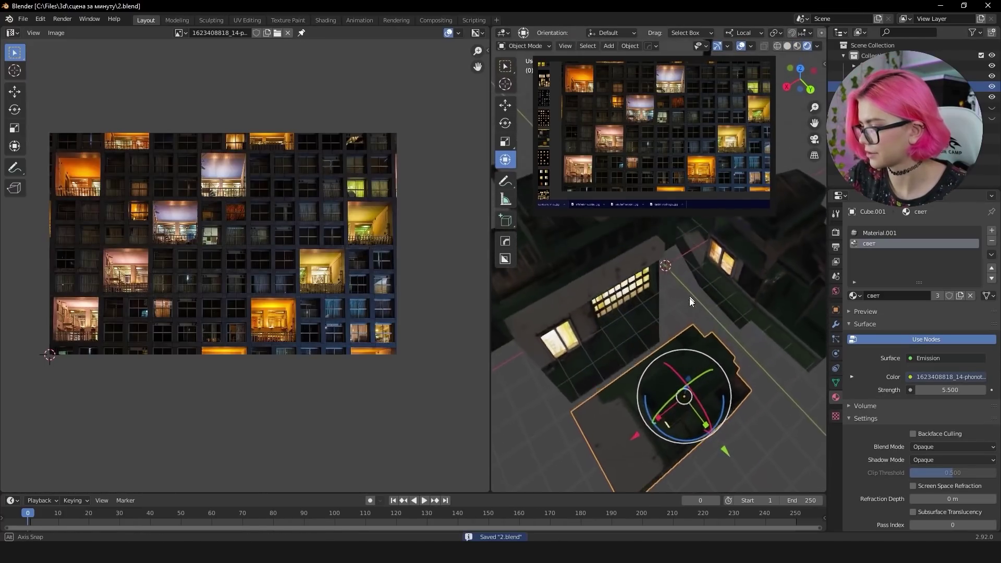
pyautogui.moveTo(689, 298); pyautogui.dragTo(697, 252, button='middle')
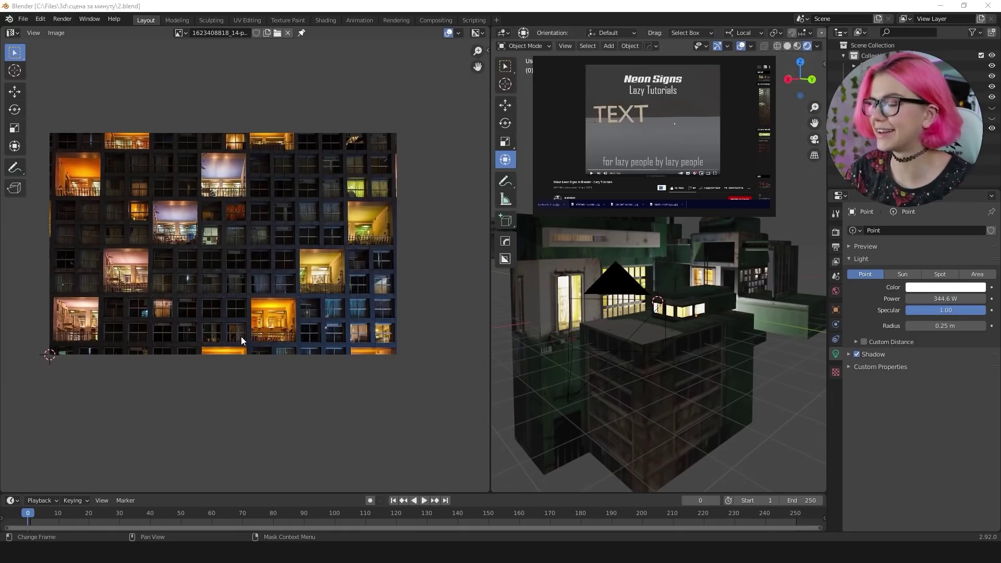
# Step: Save 2.blend, maximize the 3D viewport and orbit to an empty area
pyautogui.moveTo(776, 283)
pyautogui.mouseDown(button='middle')
pyautogui.moveTo(779, 240)
pyautogui.moveTo(738, 256)
pyautogui.moveTo(742, 277)
pyautogui.mouseUp(button='middle')
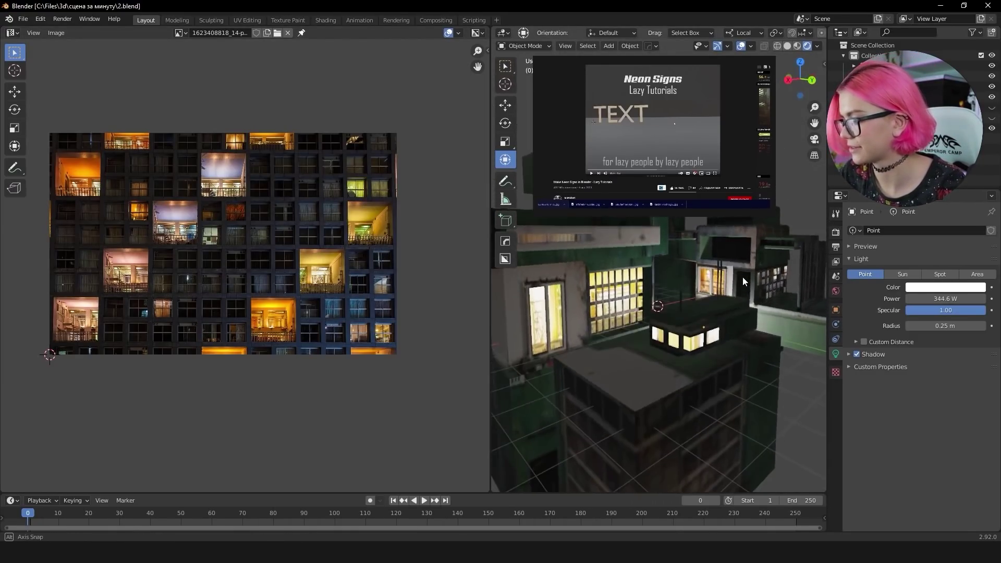
pyautogui.hotkey('ctrl', 'space')
pyautogui.hotkey('ctrl', 's')
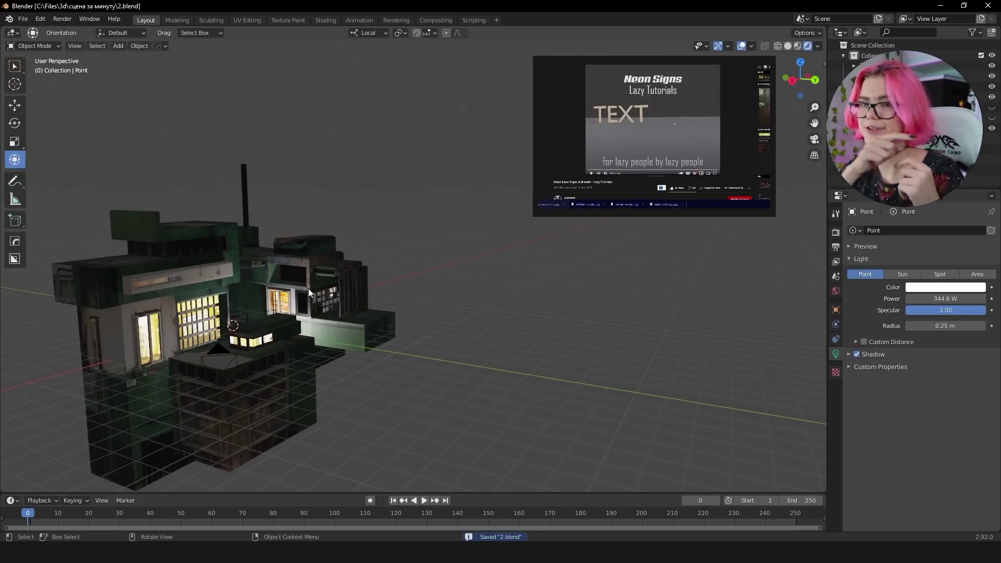
pyautogui.moveTo(308, 289)
pyautogui.mouseDown(button='middle')
pyautogui.moveTo(462, 292)
pyautogui.moveTo(295, 277)
pyautogui.moveTo(541, 245)
pyautogui.moveTo(574, 270)
pyautogui.mouseUp(button='middle')
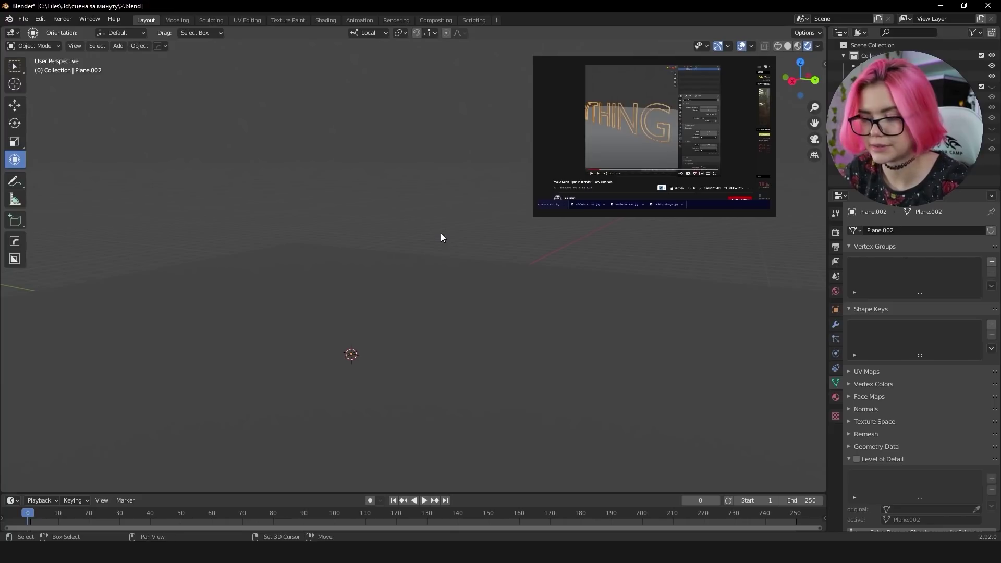
# Step: Add a default 'Text' object from the Shift+A Add menu
pyautogui.hotkey('shift', 'a')
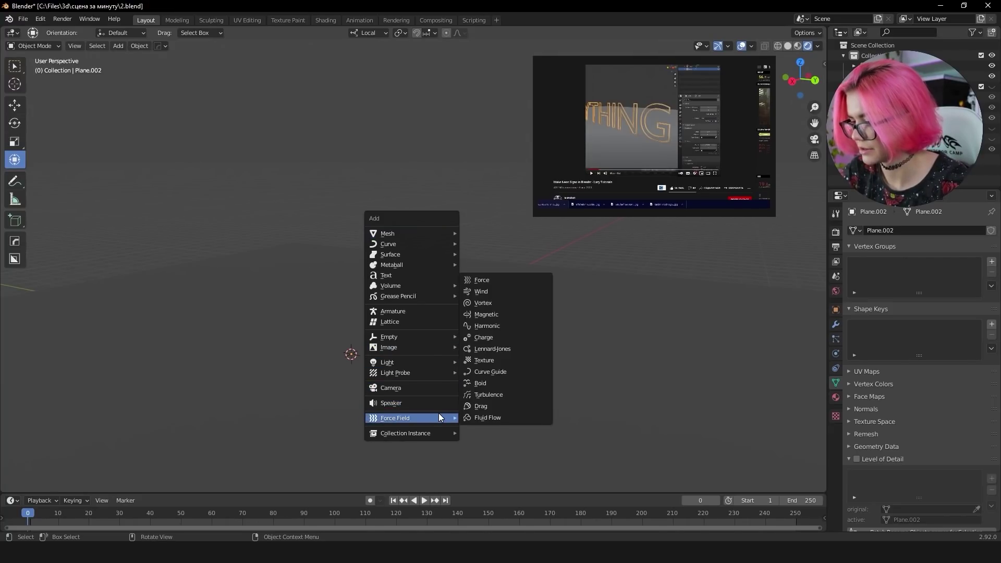
pyautogui.click(389, 275)
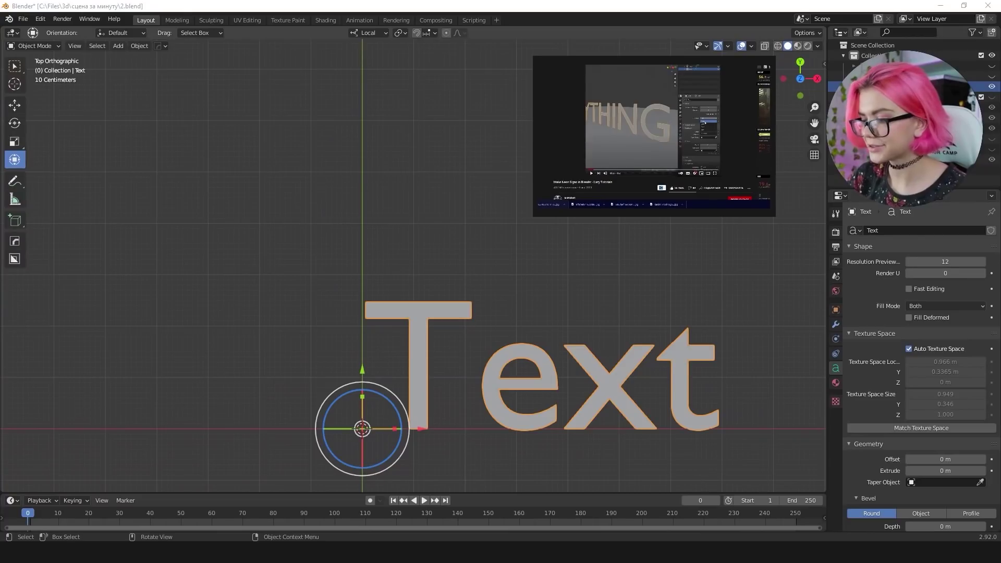
# Step: Erase the default 'Text' letters and type the HelpMe wording
pyautogui.click(702, 411)
pyautogui.press('Tab')
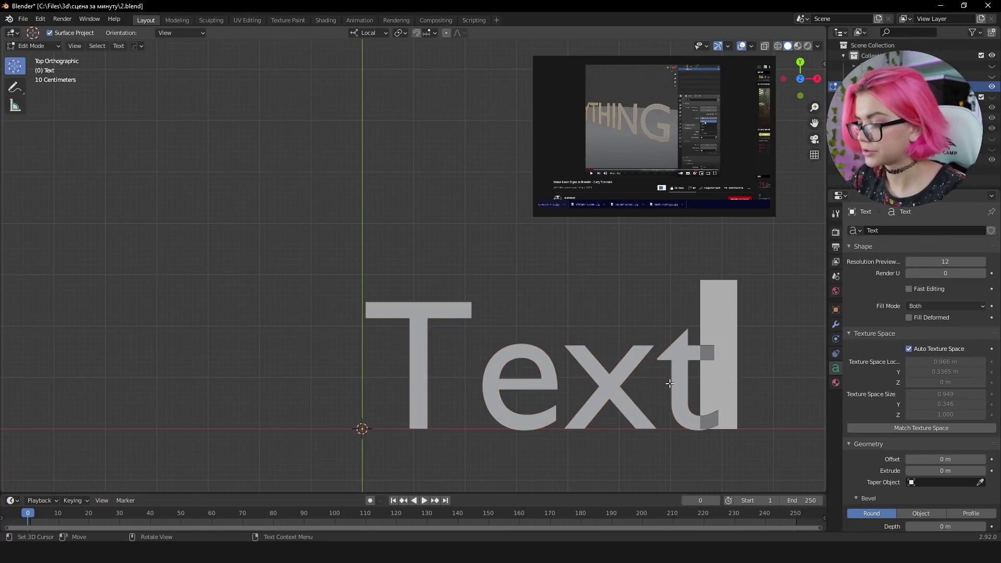
pyautogui.press('BackSpace')
pyautogui.press('BackSpace')
pyautogui.press('BackSpace')
pyautogui.write('HelpM')
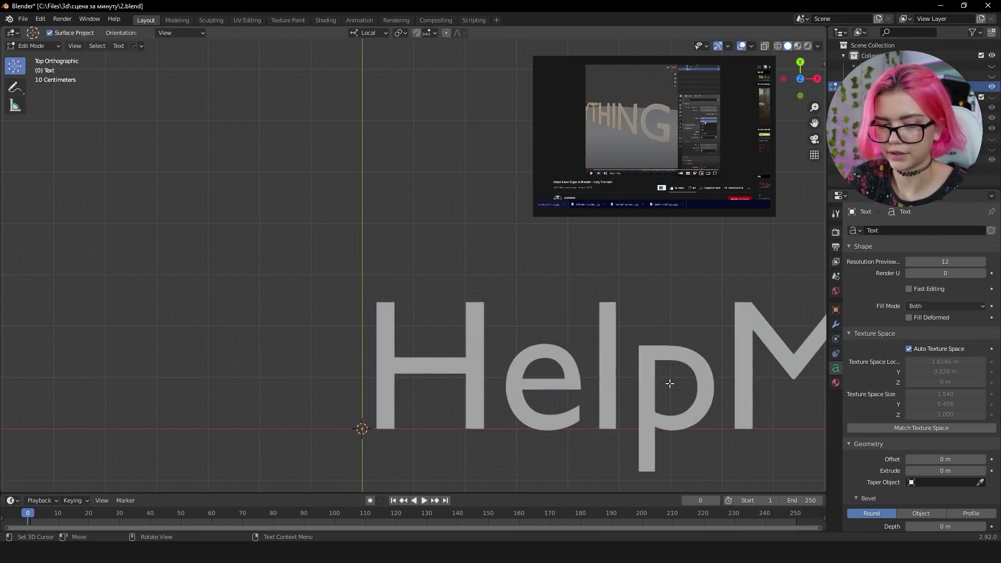
# Step: Set Fill Mode to None and a 0.01 m Bevel Depth for hollow tube letters
pyautogui.scroll(-5, 669, 383)
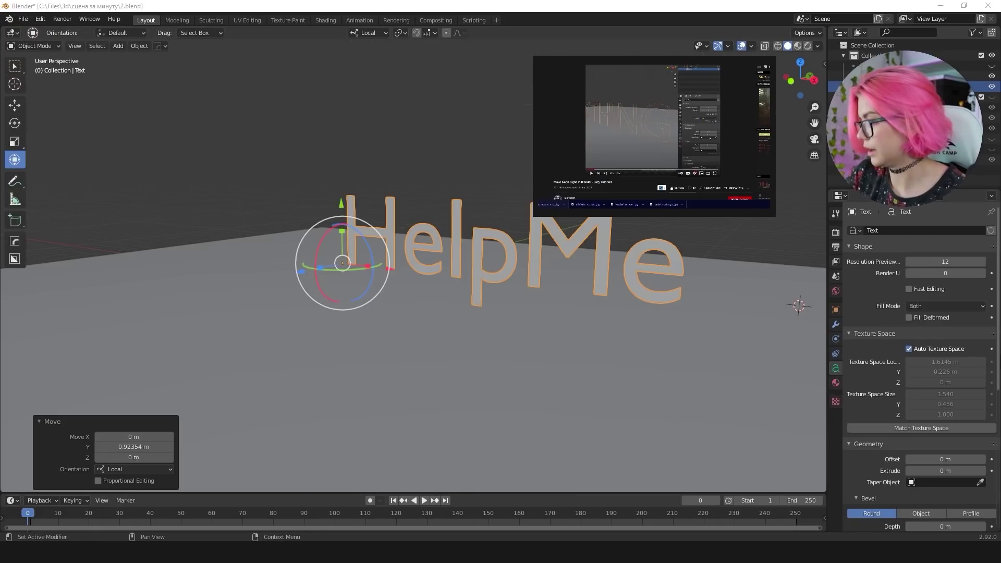
pyautogui.click(939, 305)
pyautogui.click(926, 364)
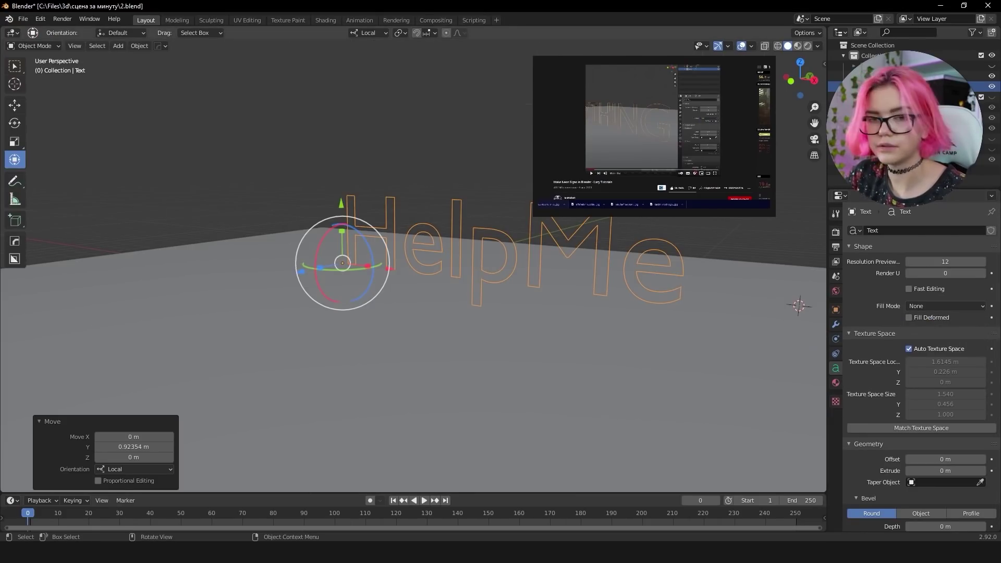
pyautogui.scroll(-5, 964, 362)
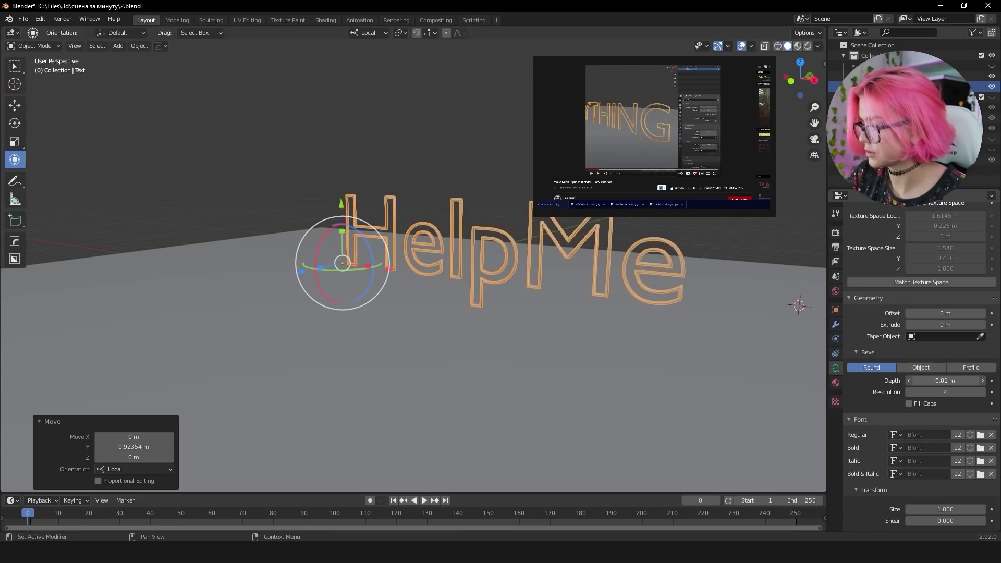
pyautogui.scroll(-3, 620, 285)
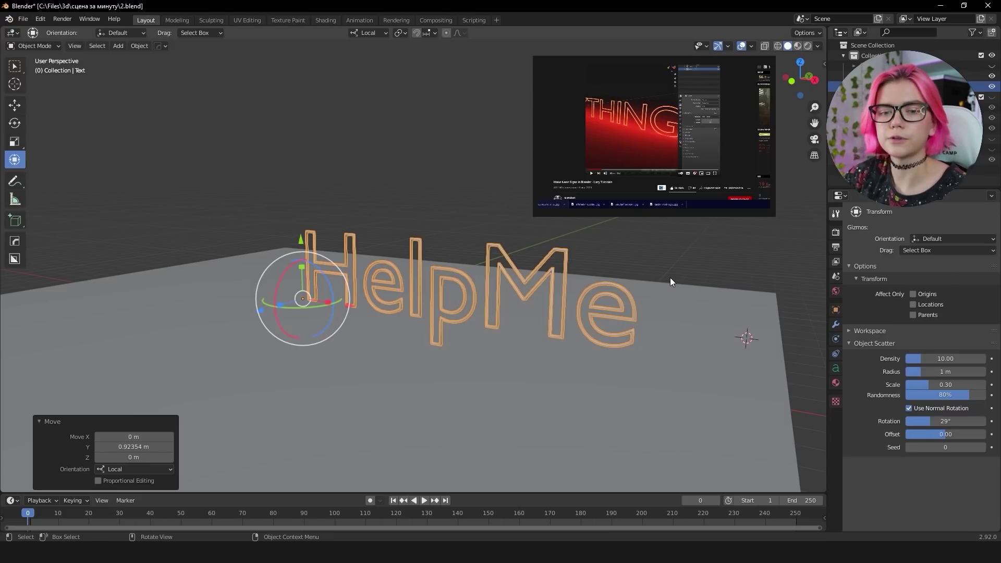
# Step: Give the HelpMe text a red Emission surface material
pyautogui.moveTo(761, 333); pyautogui.dragTo(798, 331, button='middle')
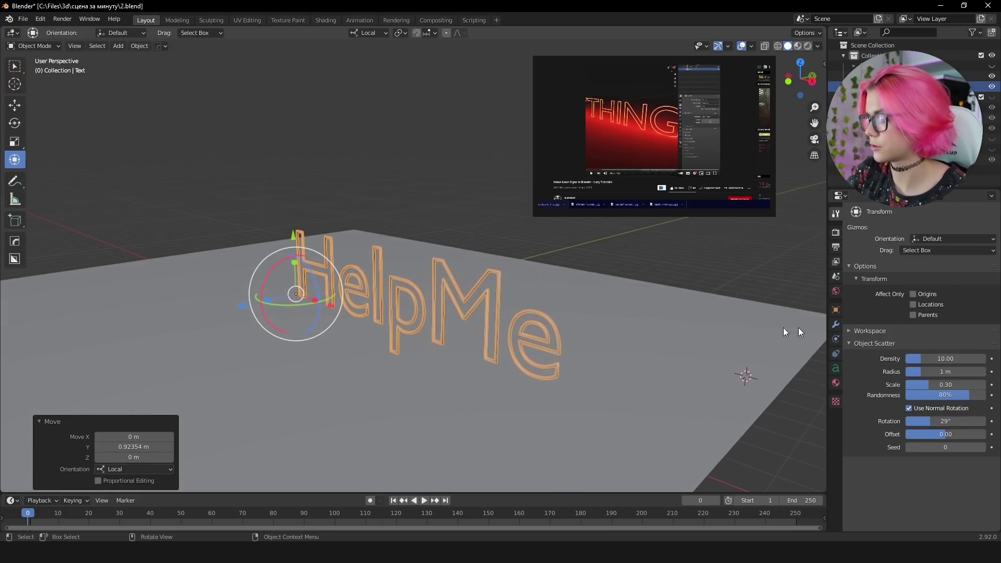
pyautogui.click(835, 382)
pyautogui.click(950, 382)
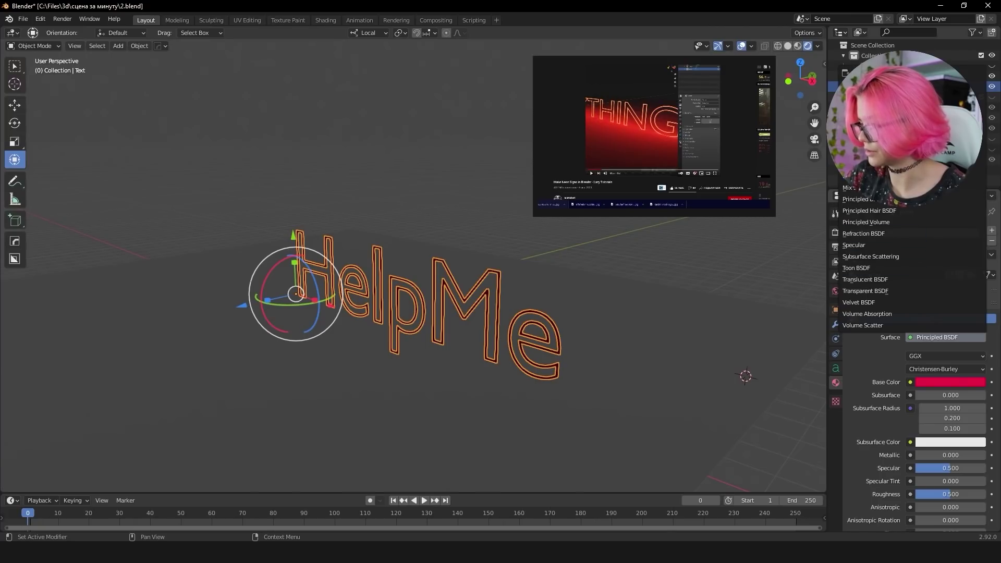
pyautogui.click(860, 142)
pyautogui.click(914, 356)
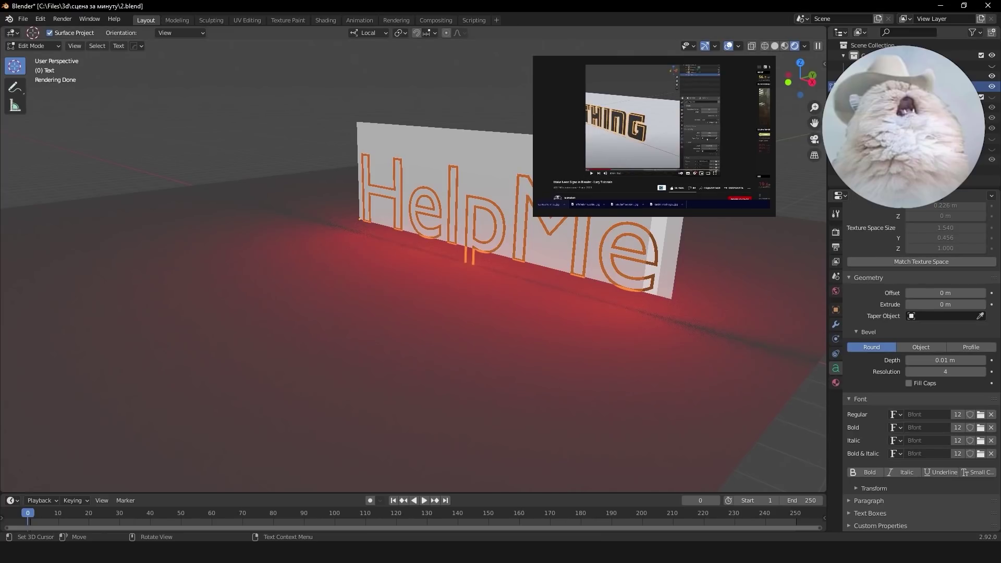
# Step: Load the OCRAExtended font as the HelpMe sign's Regular typeface
pyautogui.scroll(1, 934, 360)
pyautogui.click(980, 426)
pyautogui.press('Return')
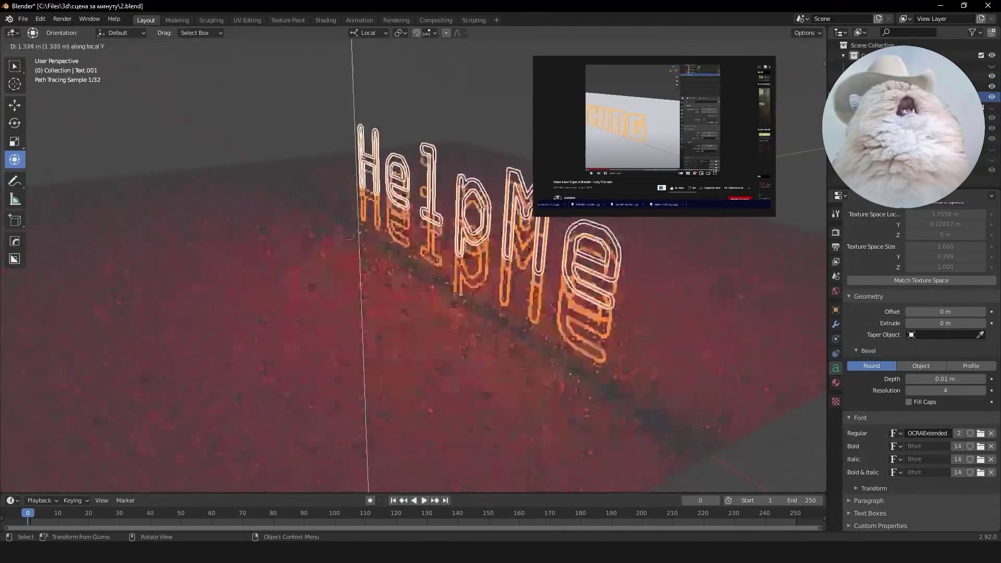
pyautogui.scroll(5, 945, 306)
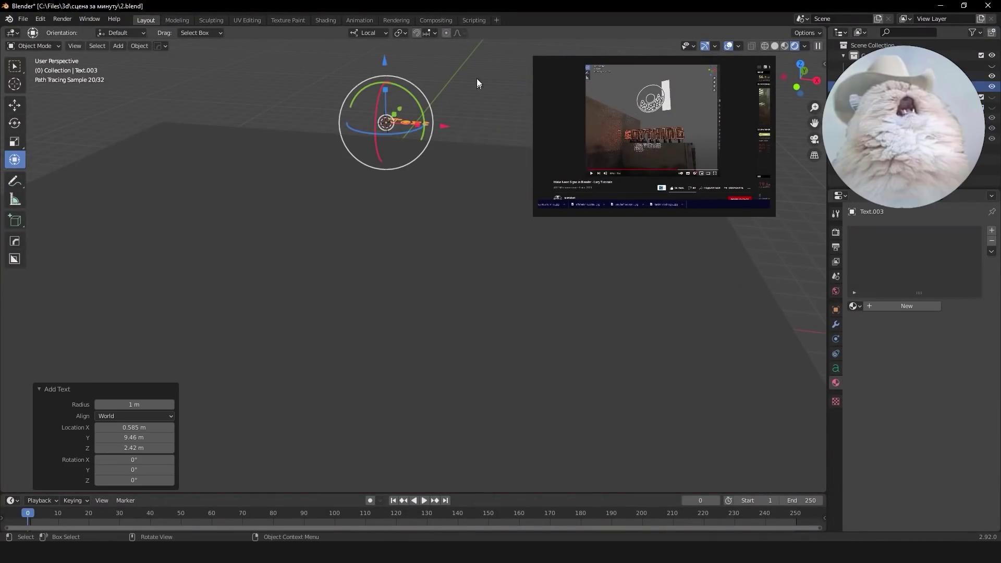
# Step: Enter text editing on the new text and erase its default letters
pyautogui.press('Tab')
pyautogui.press('BackSpace')
pyautogui.press('BackSpace')
pyautogui.press('BackSpace')
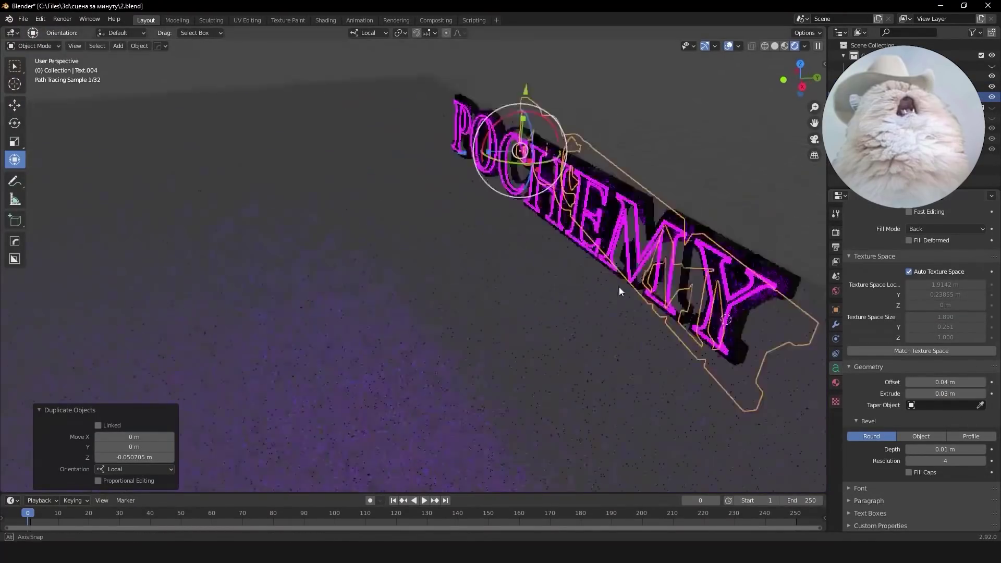
# Step: Add another text object and adjust its font settings for the square glyph
pyautogui.hotkey('shift', 'a')
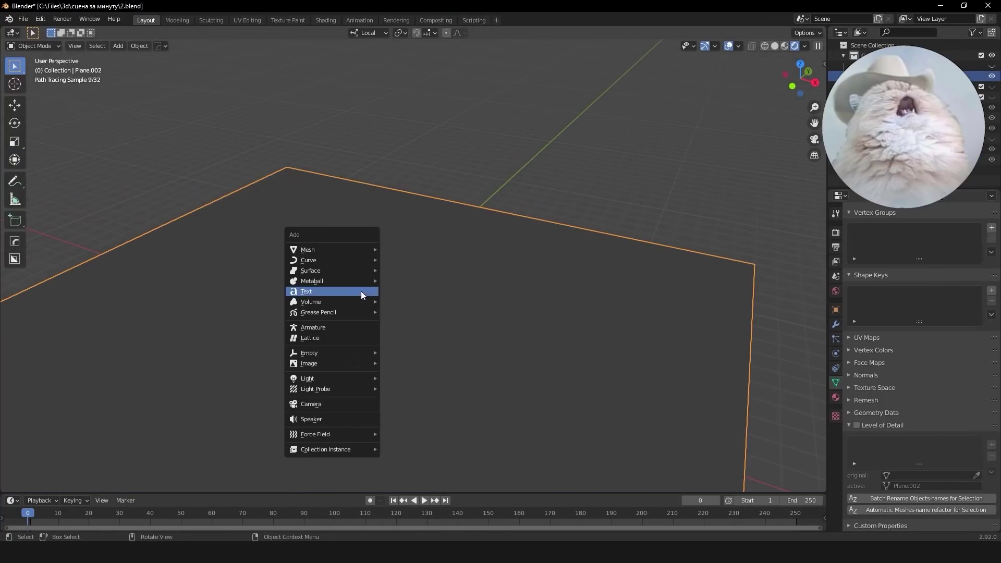
pyautogui.click(345, 291)
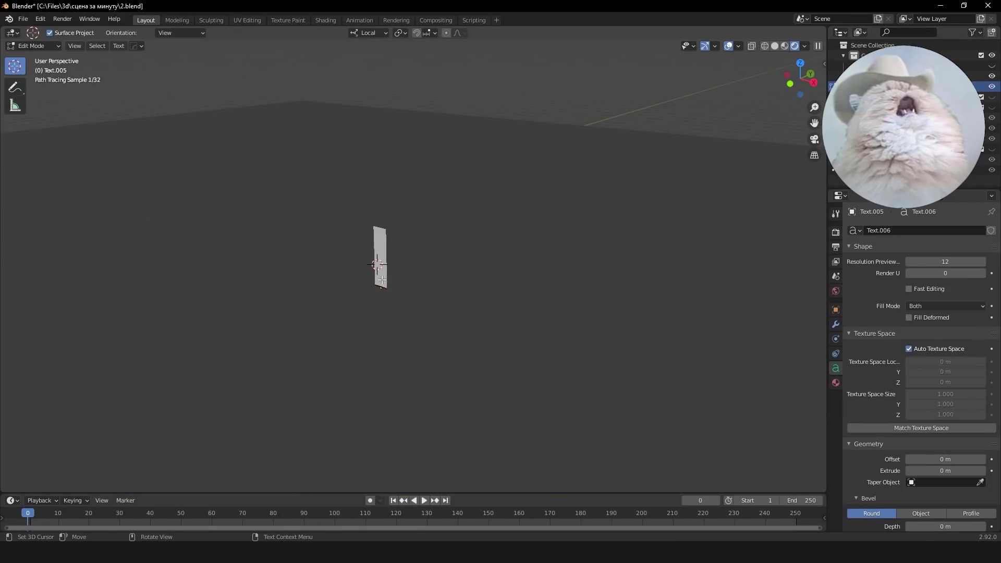
pyautogui.moveTo(413, 281); pyautogui.dragTo(710, 297, button='middle')
pyautogui.scroll(-4, 985, 335)
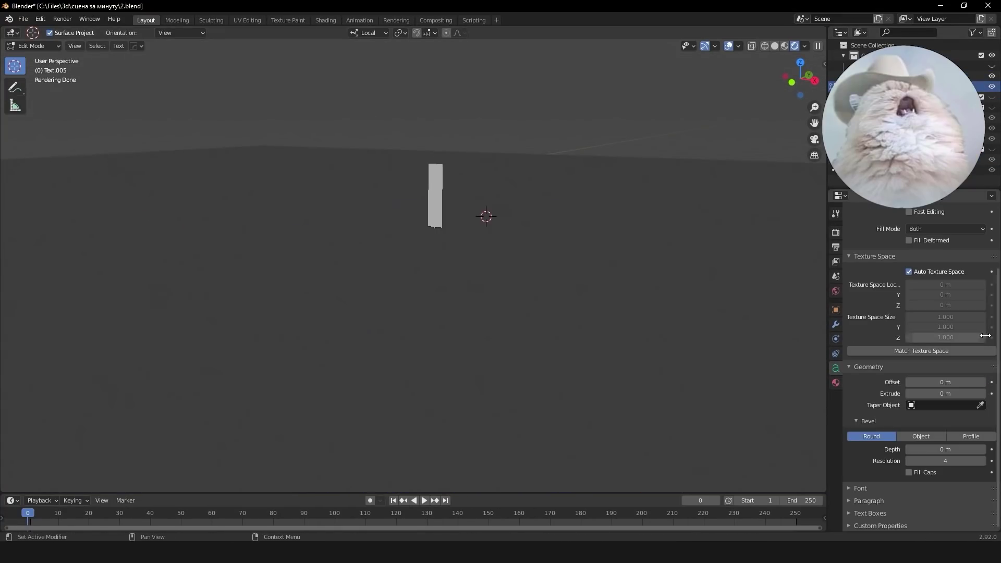
pyautogui.click(860, 487)
pyautogui.scroll(-3, 886, 469)
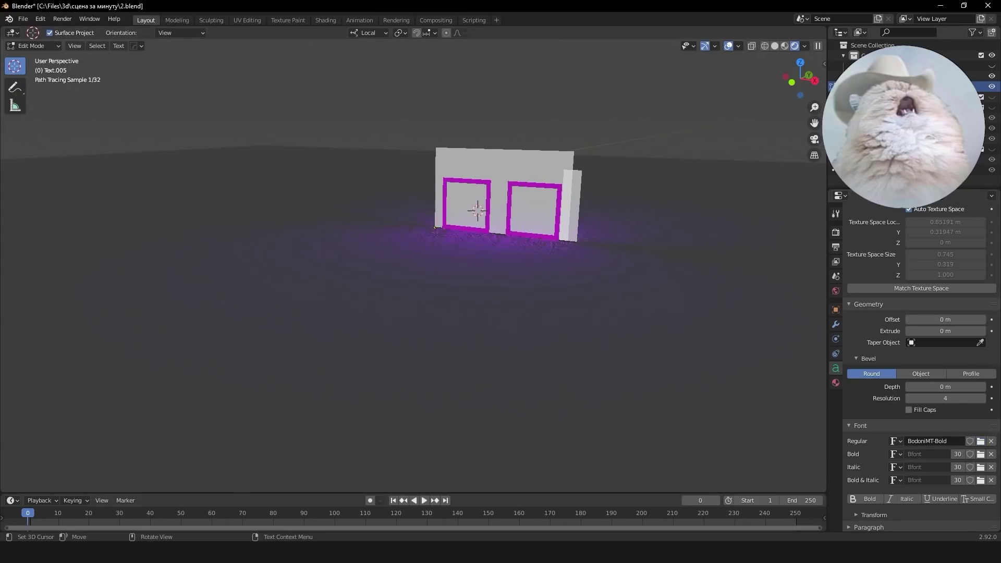
pyautogui.scroll(-3, 739, 464)
pyautogui.scroll(-4, 739, 465)
pyautogui.keyDown('ctrl'); pyautogui.scroll(-1, 933, 441); pyautogui.keyUp('ctrl')
pyautogui.scroll(5, 463, 225)
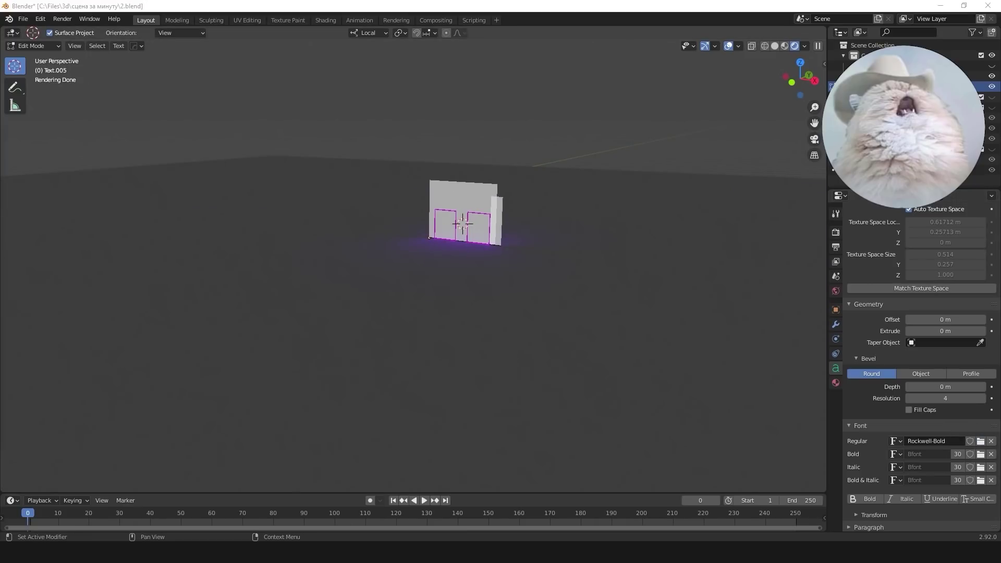
pyautogui.keyDown('ctrl'); pyautogui.scroll(-1, 933, 440); pyautogui.keyUp('ctrl')
pyautogui.keyDown('ctrl'); pyautogui.scroll(-1, 933, 441); pyautogui.keyUp('ctrl')
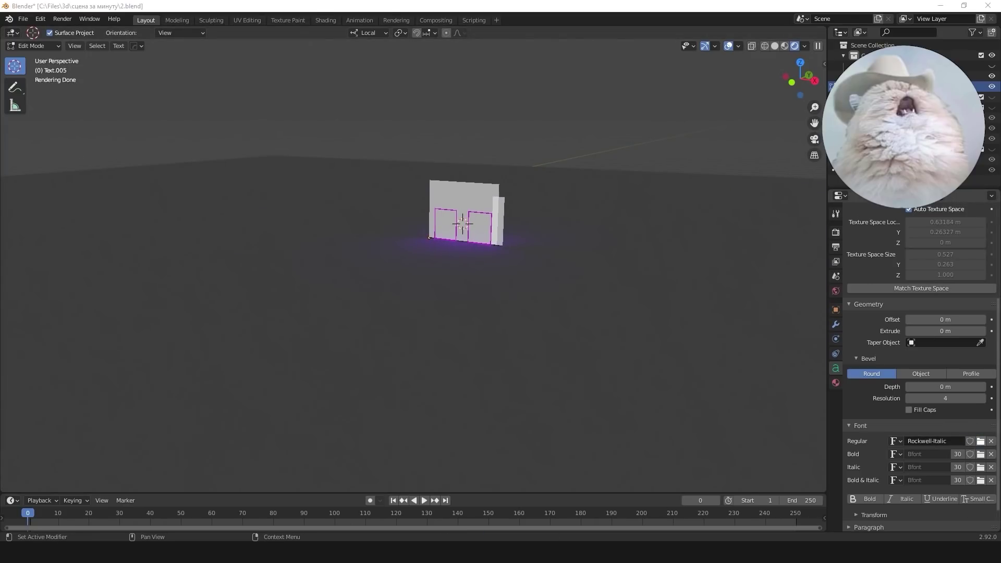
pyautogui.keyDown('ctrl'); pyautogui.scroll(-1, 933, 440); pyautogui.keyUp('ctrl')
pyautogui.scroll(3, 462, 224)
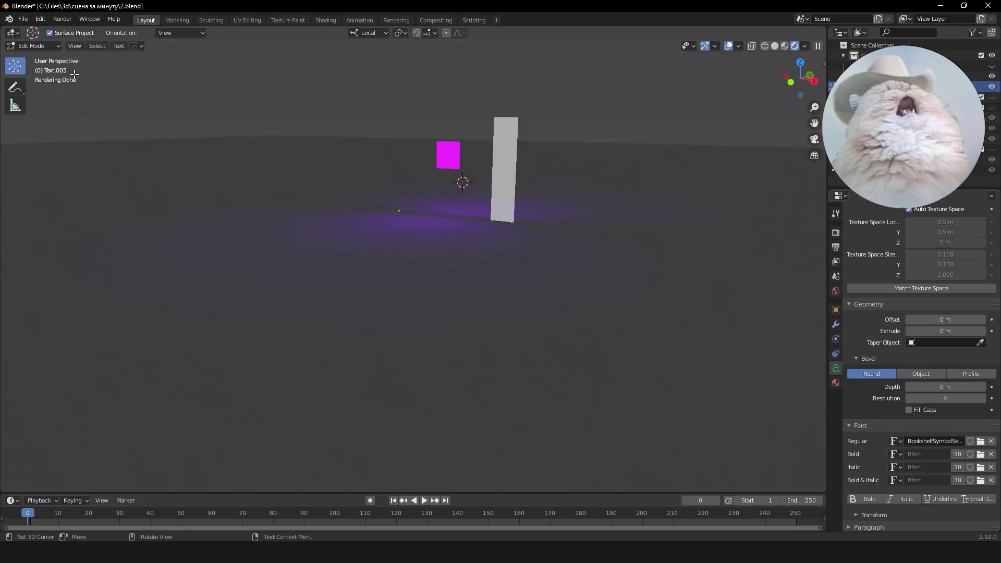
# Step: Scale the magenta square by 1.75 and set its Bevel Depth to 0.01 m
pyautogui.press('Tab')
pyautogui.write('s1.75')
pyautogui.press('Return')
pyautogui.scroll(3, 546, 187)
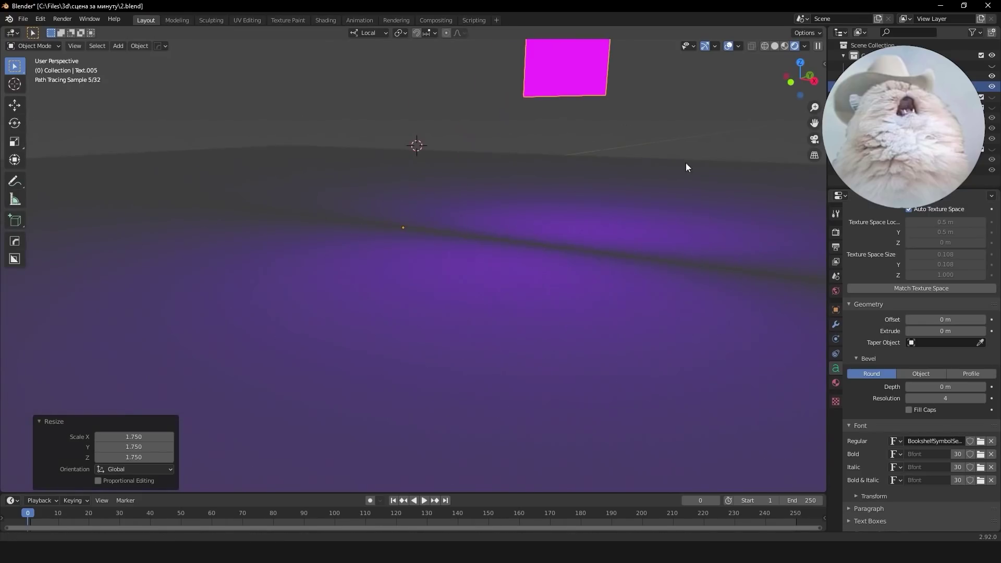
pyautogui.scroll(2, 686, 163)
pyautogui.scroll(4, 967, 332)
pyautogui.moveTo(945, 470); pyautogui.dragTo(954, 469)
pyautogui.moveTo(573, 312); pyautogui.dragTo(505, 289, button='middle')
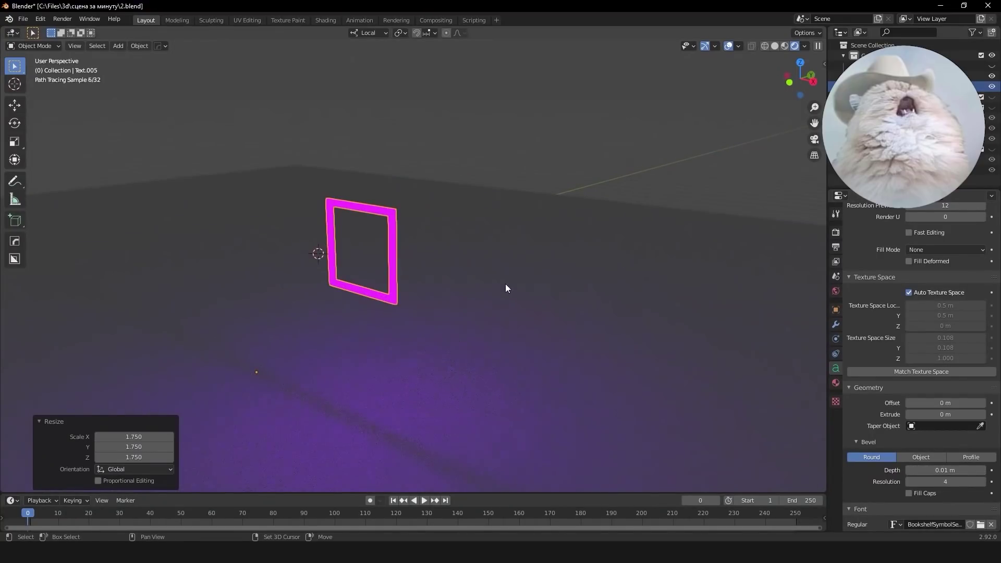
# Step: Place the duplicated square as a solid-filled plate with a 0.03 m offset
pyautogui.click(516, 284)
pyautogui.scroll(3, 938, 313)
pyautogui.click(945, 306)
pyautogui.click(933, 328)
pyautogui.moveTo(945, 458); pyautogui.dragTo(956, 458)
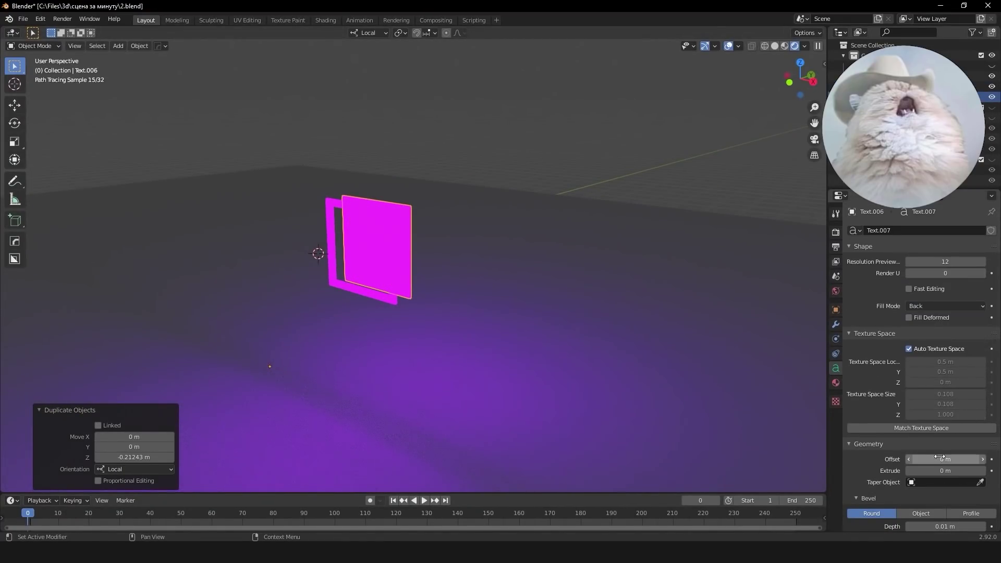
# Step: Assign the black Material.003 to the backing plate
pyautogui.click(835, 382)
pyautogui.click(855, 306)
pyautogui.click(886, 364)
pyautogui.scroll(4, 421, 185)
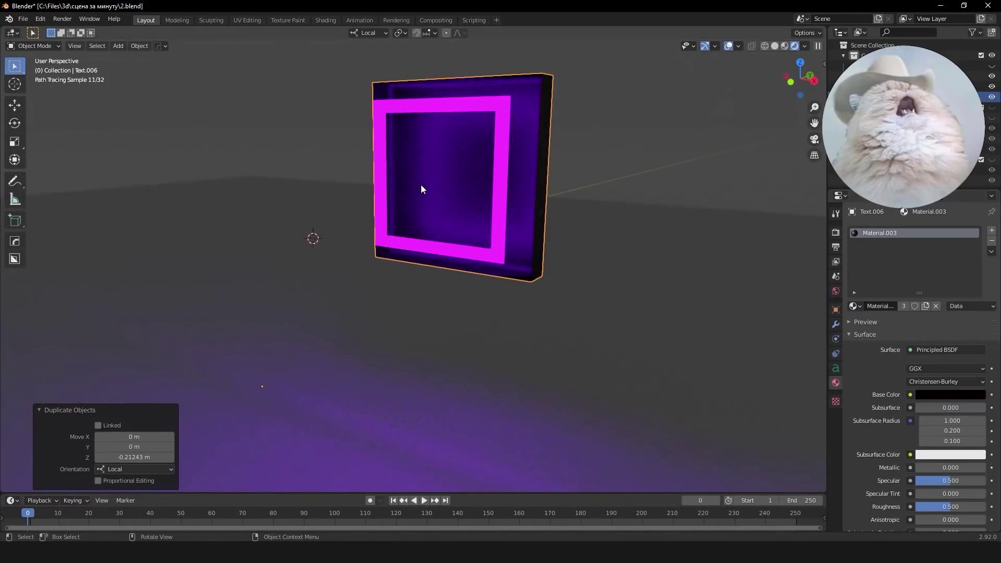
pyautogui.scroll(-4, 420, 184)
# Step: Move the magenta frame onto the front of the plate and tilt it about ten degrees
pyautogui.click(412, 229)
pyautogui.press('g')
pyautogui.click(495, 215)
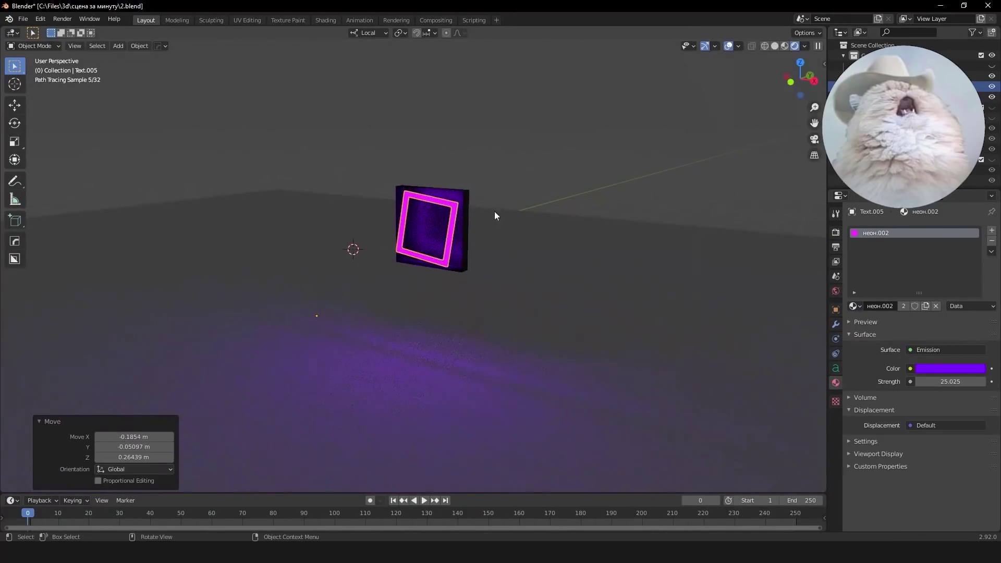
pyautogui.click(481, 206)
pyautogui.press('r')
pyautogui.click(523, 156)
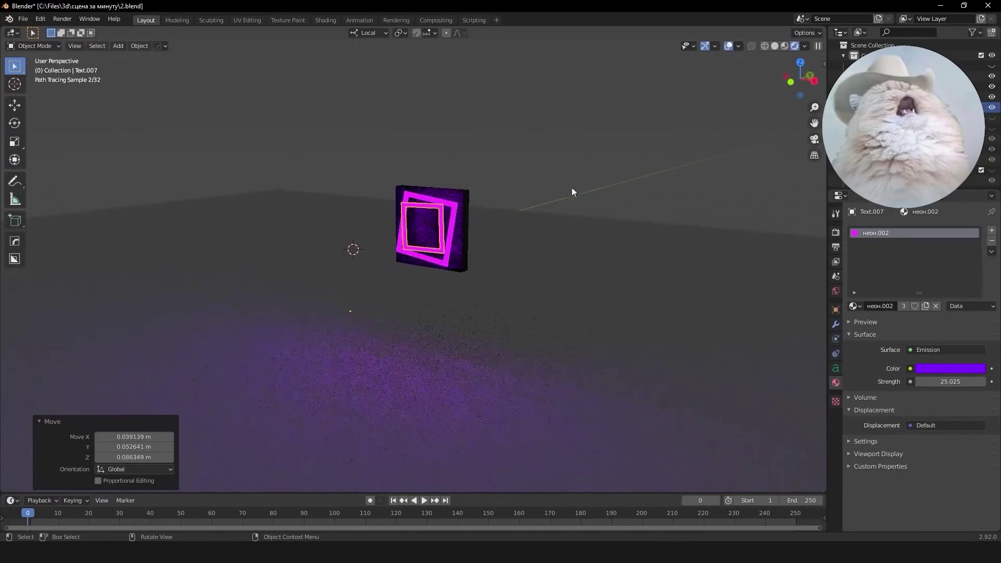
# Step: Adjust the dark backing plate's extrusion depth
pyautogui.click(572, 191)
pyautogui.scroll(4, 599, 113)
pyautogui.click(469, 136)
pyautogui.click(836, 368)
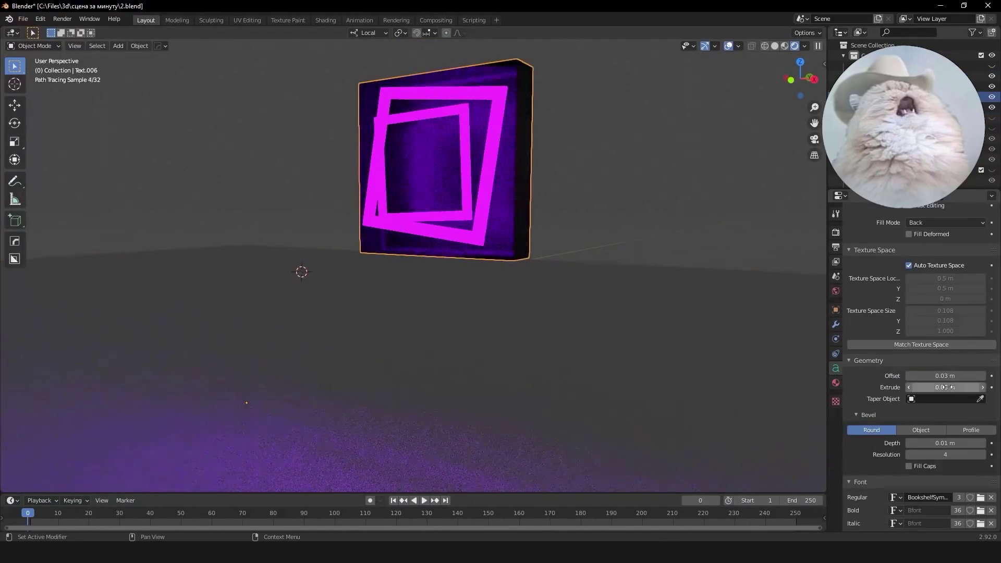
pyautogui.scroll(-2, 945, 387)
pyautogui.scroll(-1, 946, 387)
pyautogui.moveTo(521, 250); pyautogui.dragTo(631, 241, button='middle')
# Step: Give the inner magenta frame the red neon material
pyautogui.click(367, 273)
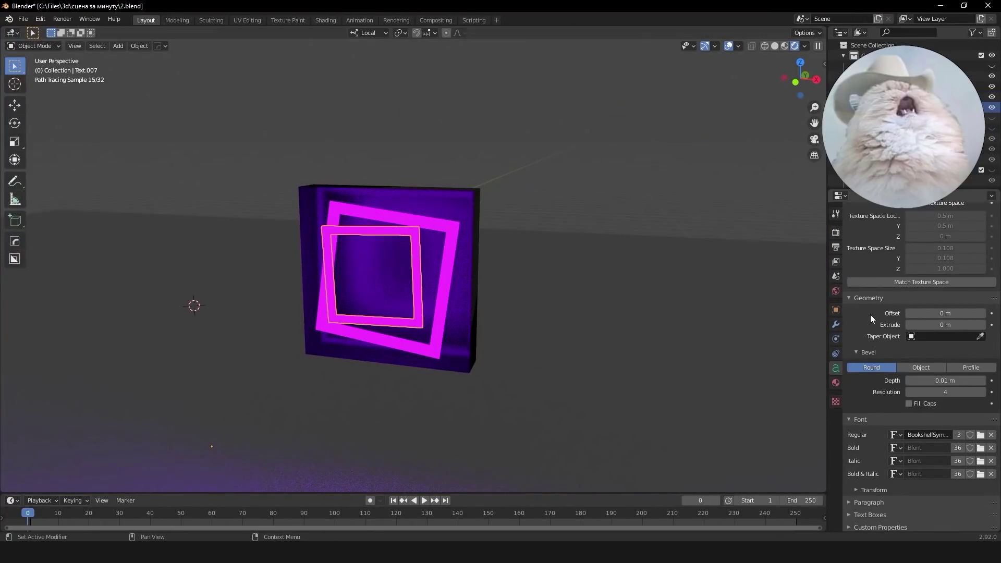
pyautogui.click(835, 383)
pyautogui.hotkey('ctrl', 'z')
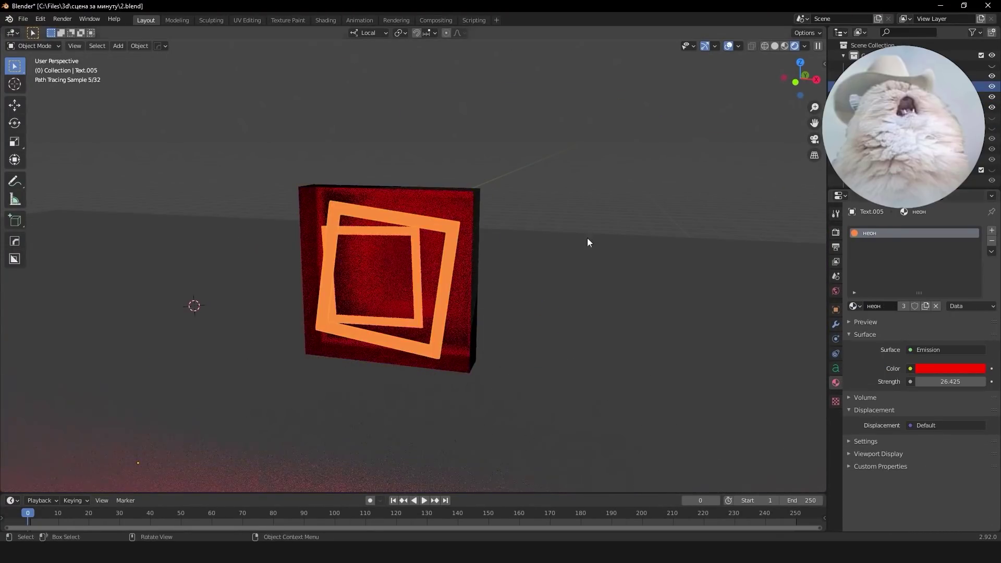
pyautogui.moveTo(587, 237); pyautogui.dragTo(614, 162, button='middle')
pyautogui.scroll(5, 271, 257)
# Step: Push the inner frame forward off the plate and save the file
pyautogui.moveTo(271, 258)
pyautogui.mouseDown(button='middle')
pyautogui.moveTo(365, 128)
pyautogui.moveTo(396, 131)
pyautogui.mouseUp(button='middle')
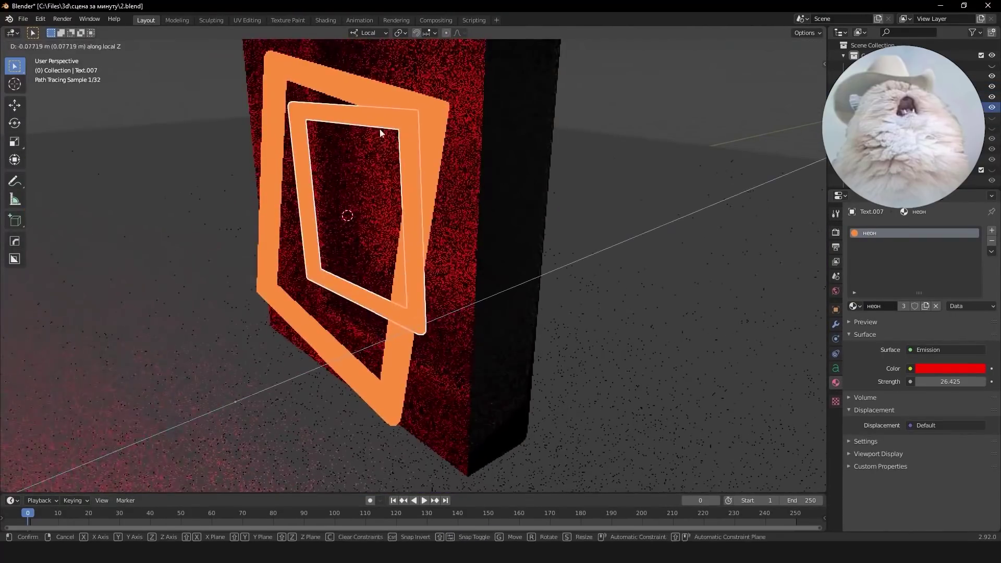
pyautogui.scroll(-5, 689, 156)
pyautogui.press('KP_1')
pyautogui.click(541, 165)
pyautogui.hotkey('ctrl', 's')
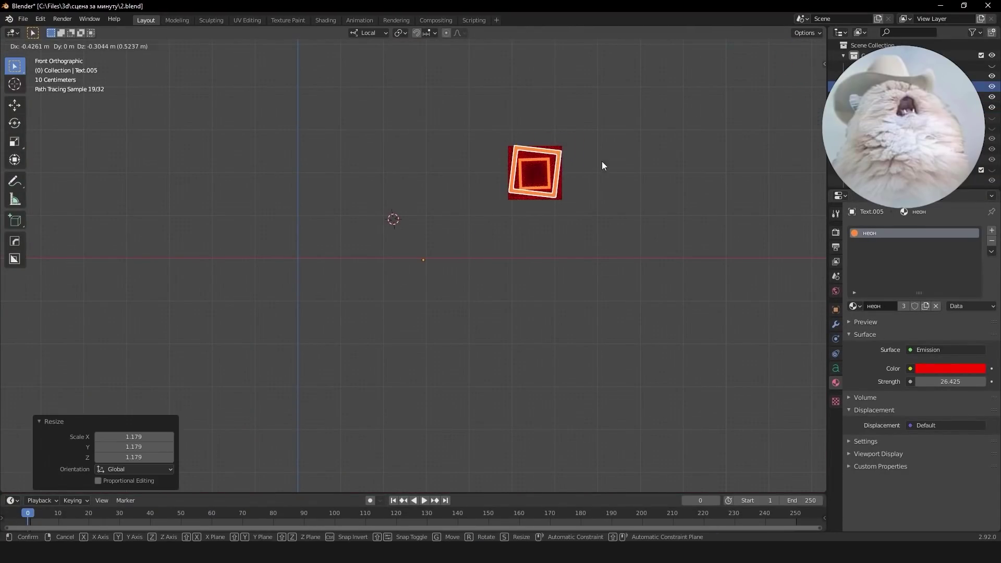
pyautogui.moveTo(656, 152); pyautogui.dragTo(585, 183, button='middle')
# Step: Set the inner frame's glow colour to orange and save
pyautogui.click(932, 368)
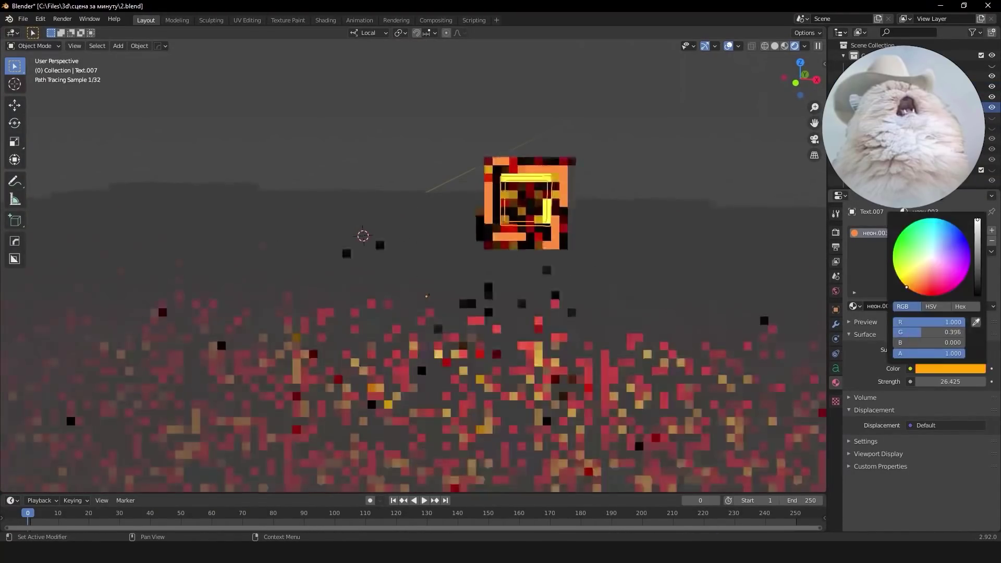
pyautogui.hotkey('ctrl', 'z')
pyautogui.scroll(-5, 696, 186)
pyautogui.moveTo(696, 187); pyautogui.dragTo(412, 176, button='middle')
pyautogui.hotkey('ctrl', 's')
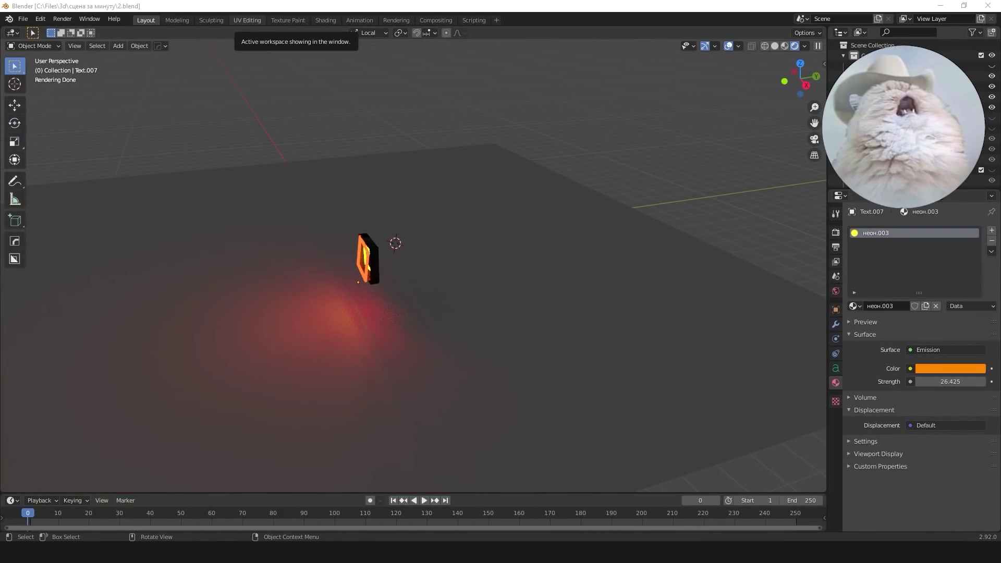
pyautogui.moveTo(469, 156); pyautogui.dragTo(365, 167, button='middle')
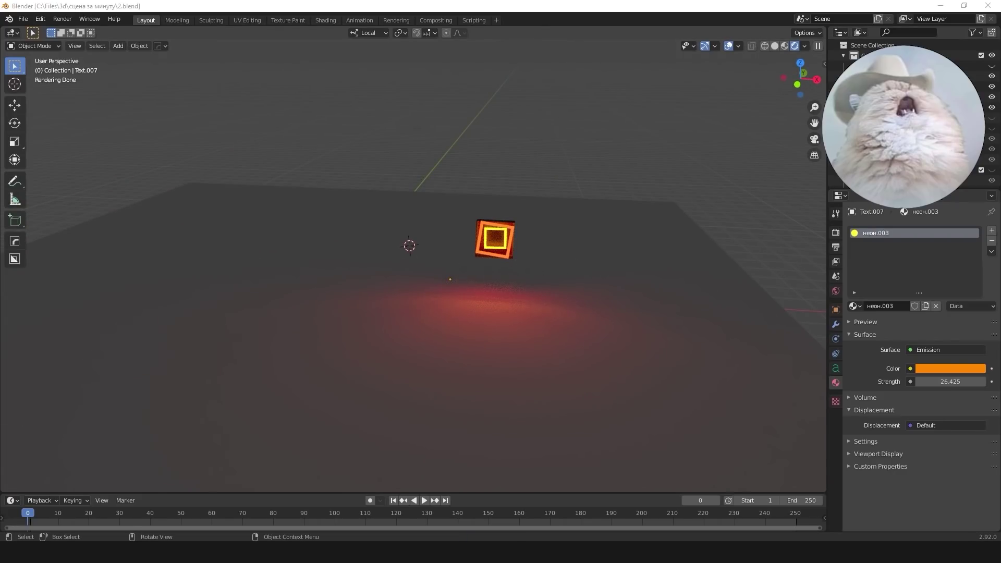
pyautogui.moveTo(813, 203); pyautogui.dragTo(968, 45, button='middle')
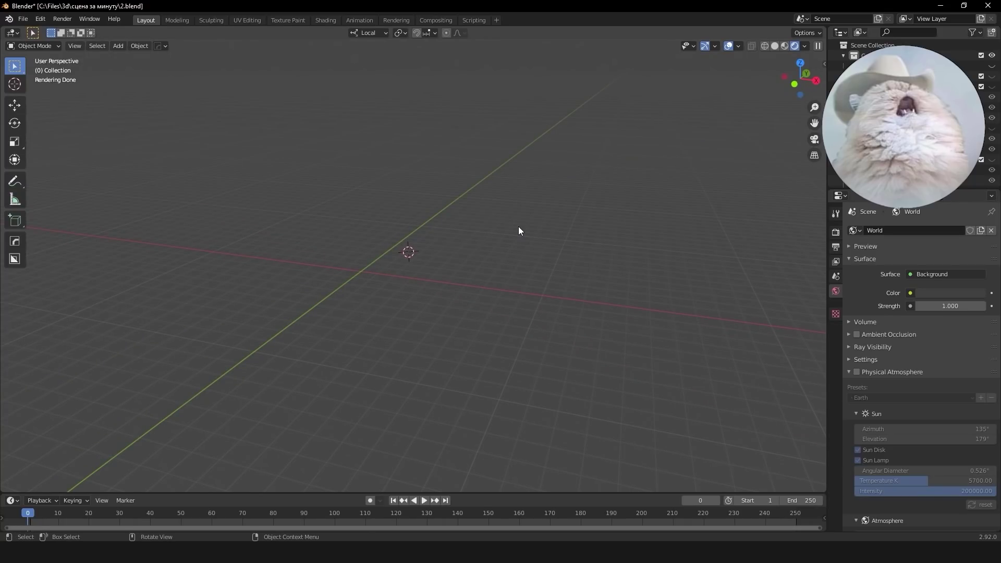
# Step: Unhide the rooftop building and set the camera render to a 2000×2500 portrait
pyautogui.click(990, 63)
pyautogui.moveTo(584, 171); pyautogui.dragTo(611, 186, button='middle')
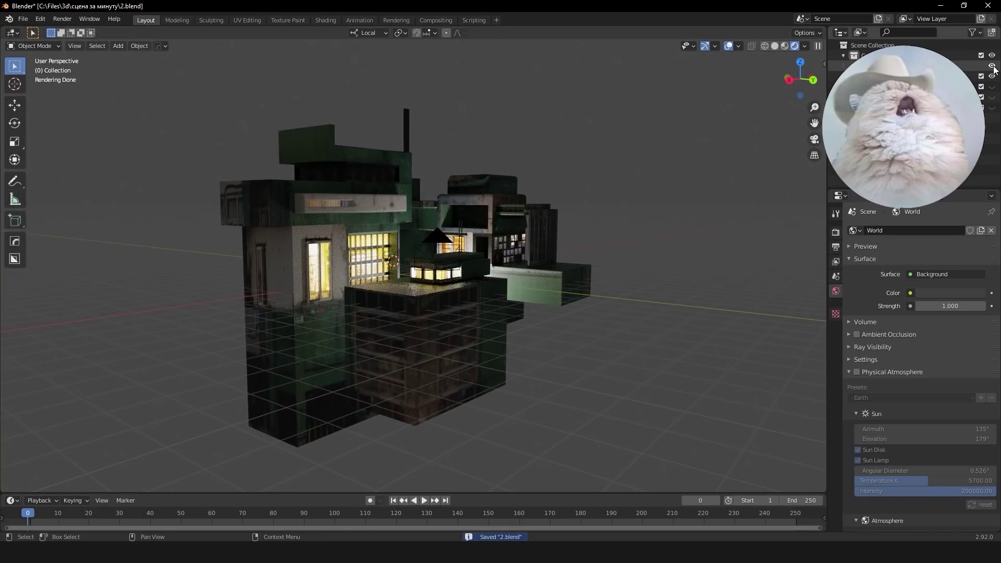
pyautogui.press('KP_0')
pyautogui.click(835, 261)
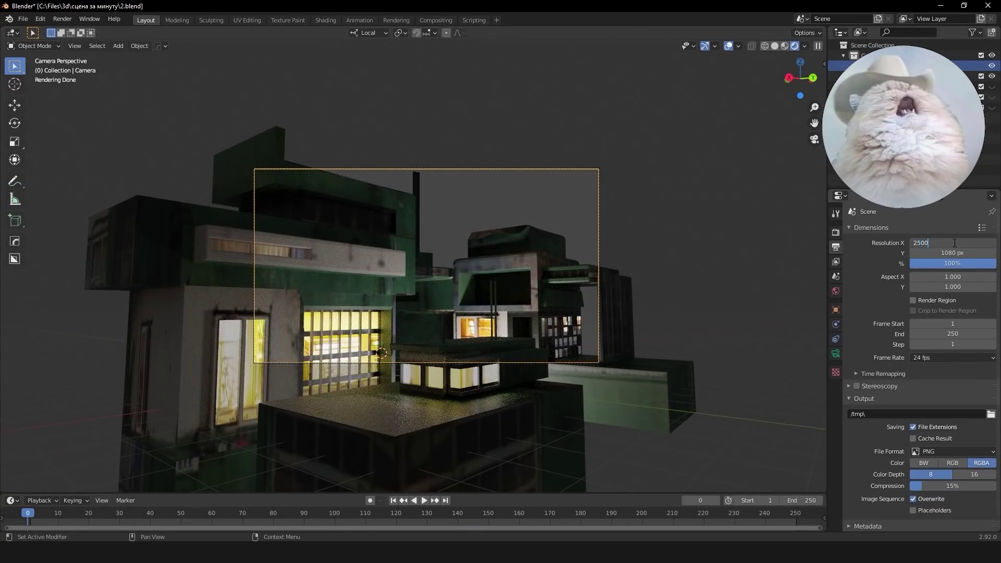
pyautogui.moveTo(953, 252); pyautogui.dragTo(990, 253)
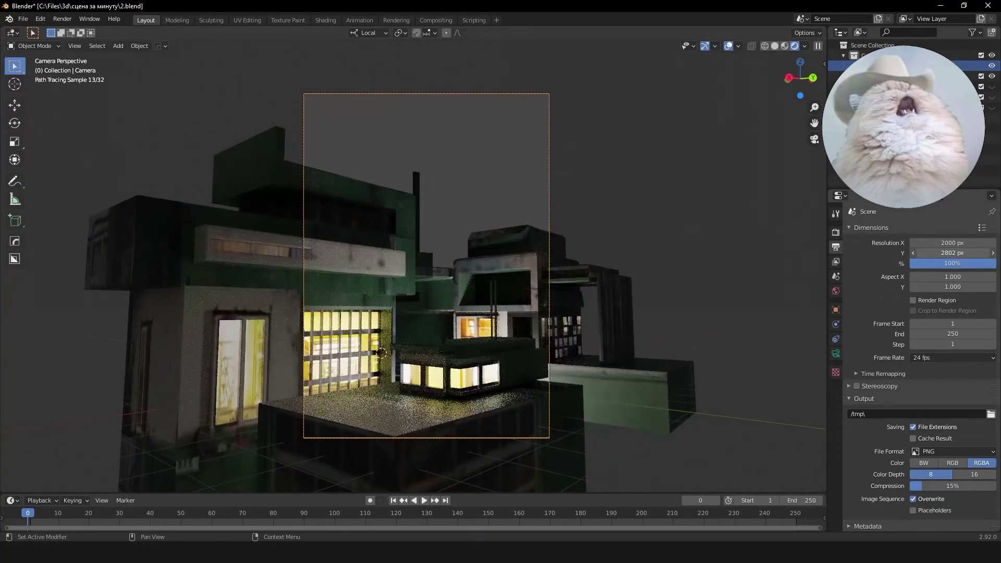
pyautogui.moveTo(584, 245); pyautogui.dragTo(604, 254, button='middle')
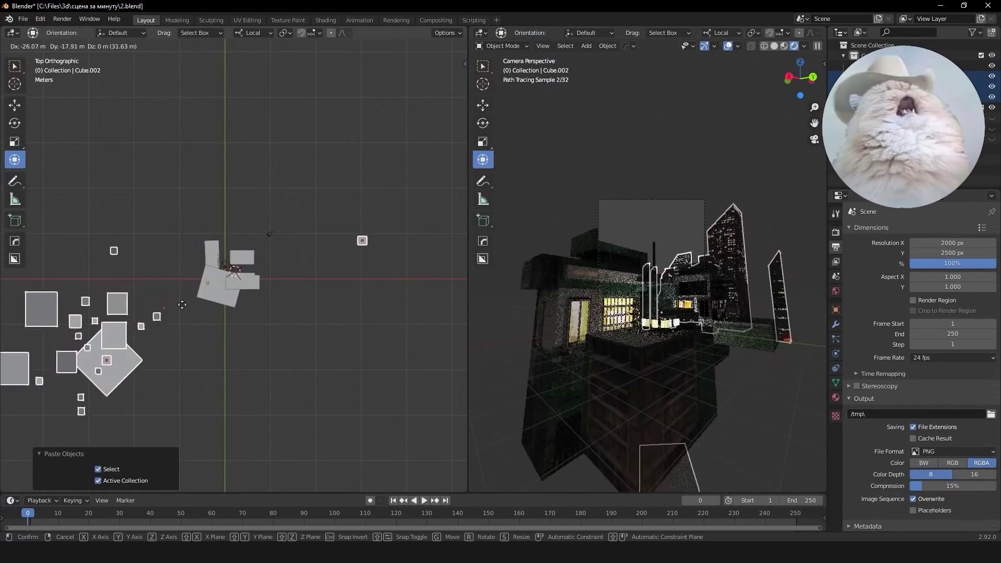
# Step: Rotate the skyline buildings to face the camera and move them behind the rooftop
pyautogui.click(181, 305)
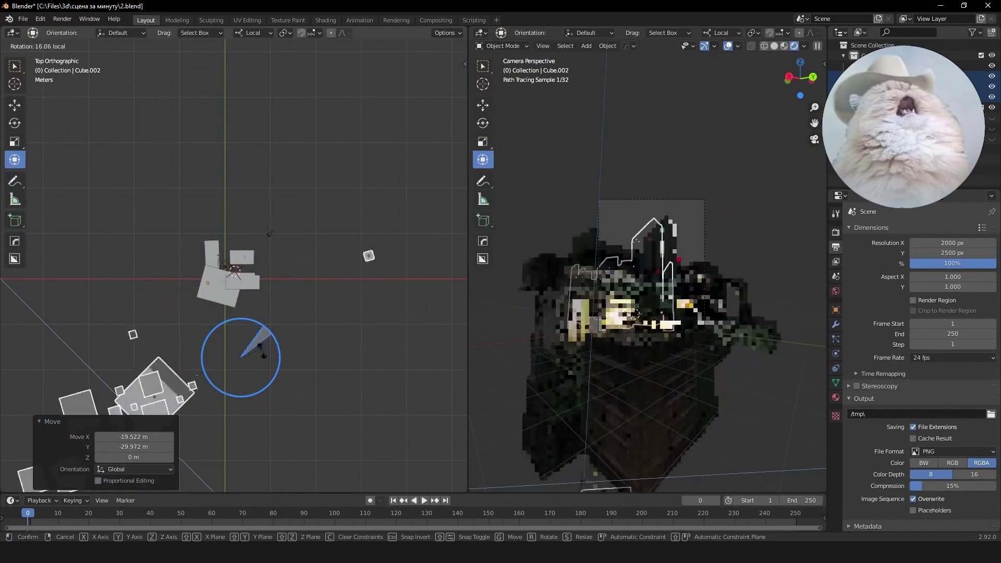
pyautogui.moveTo(282, 317); pyautogui.dragTo(313, 172)
pyautogui.moveTo(313, 172); pyautogui.dragTo(245, 253, button='middle')
pyautogui.press('g')
pyautogui.click(302, 334)
pyautogui.moveTo(302, 333); pyautogui.dragTo(358, 350, button='middle')
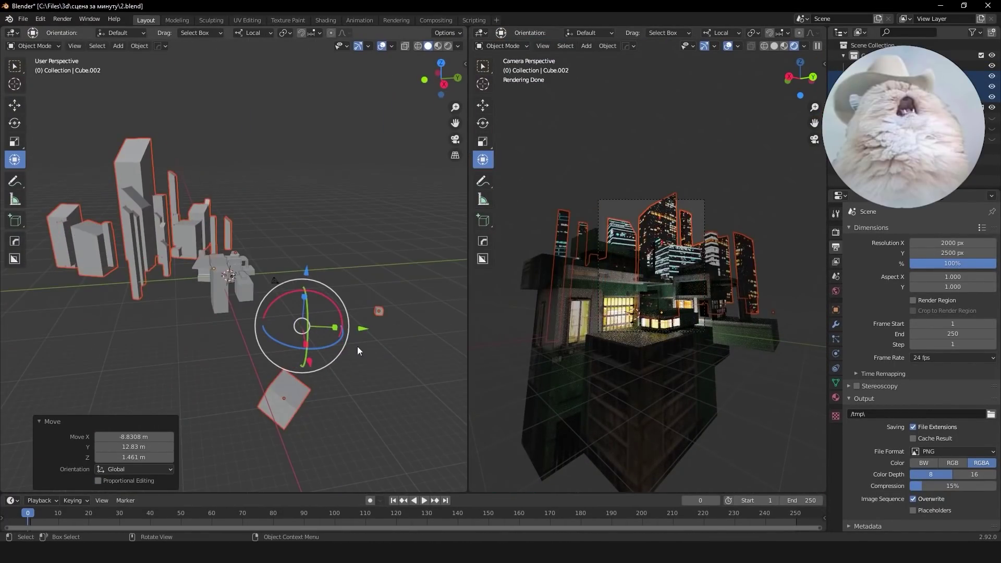
pyautogui.click(241, 66)
# Step: Scale the skyline down, lower another skyline building, and save
pyautogui.press('s')
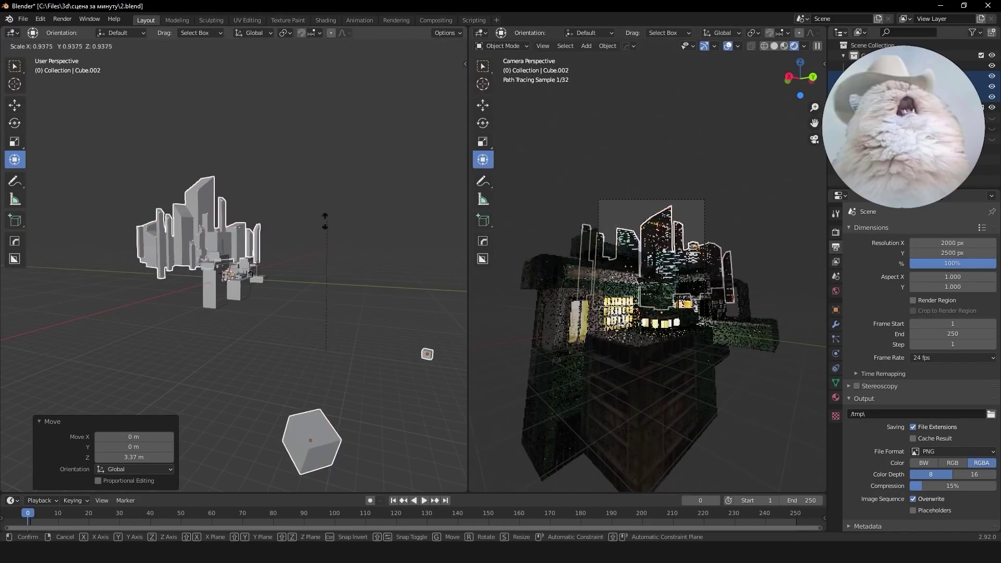
pyautogui.click(316, 244)
pyautogui.scroll(3, 312, 235)
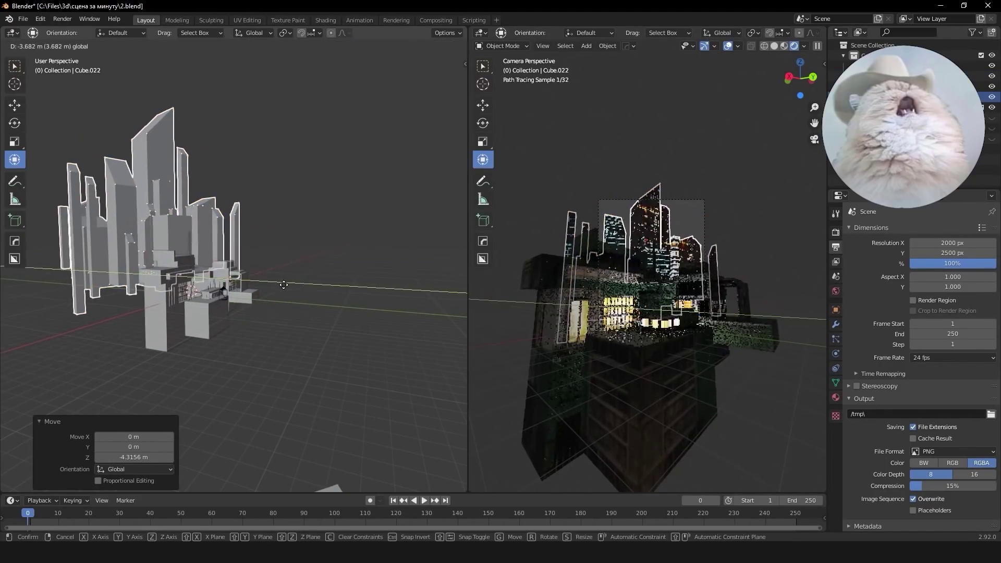
pyautogui.click(309, 229)
pyautogui.hotkey('ctrl', 's')
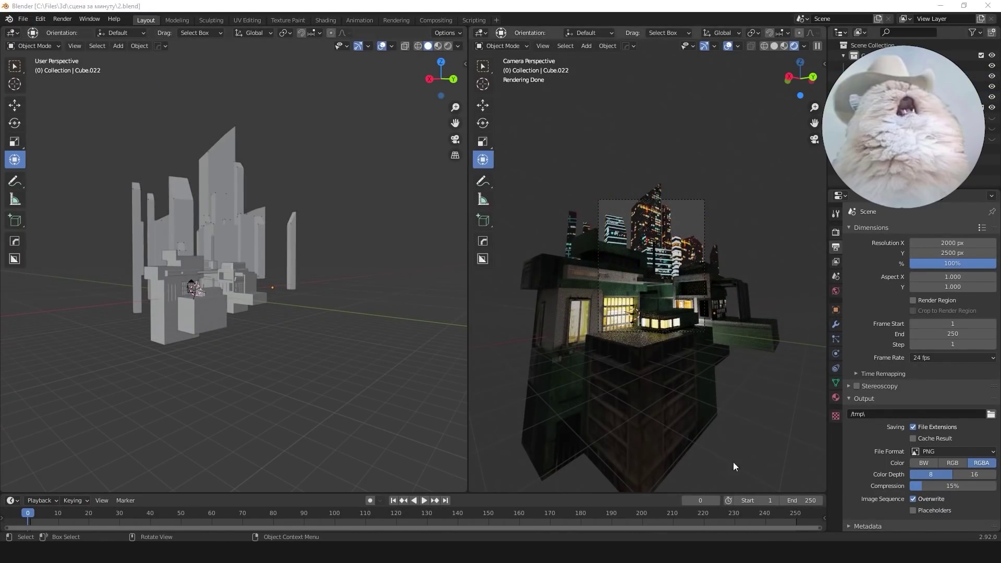
pyautogui.click(12, 33)
# Step: Feed an Environment Texture into the world's Background colour
pyautogui.click(39, 127)
pyautogui.click(836, 291)
pyautogui.click(946, 275)
pyautogui.click(909, 292)
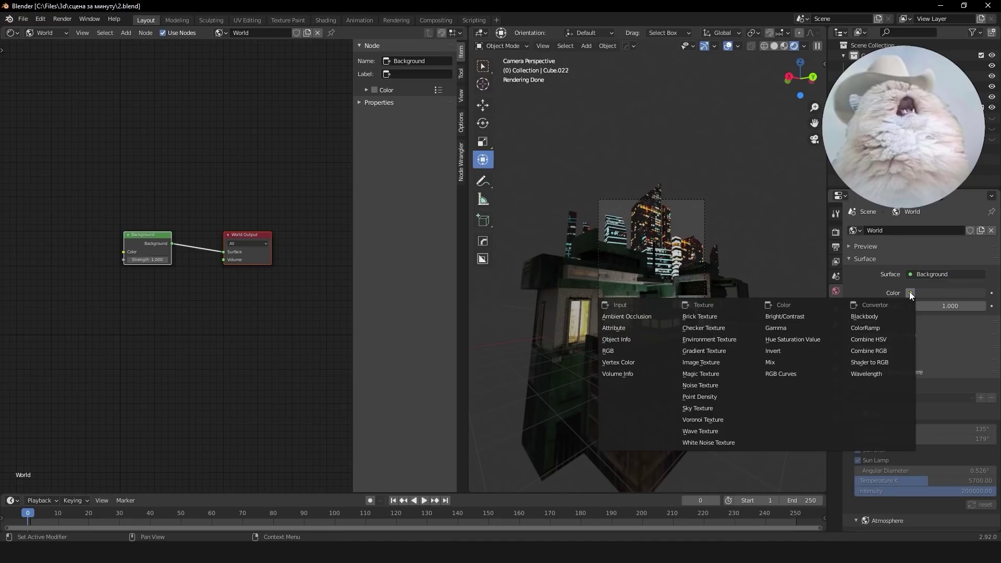
pyautogui.click(709, 340)
pyautogui.hotkey('ctrl', 'z')
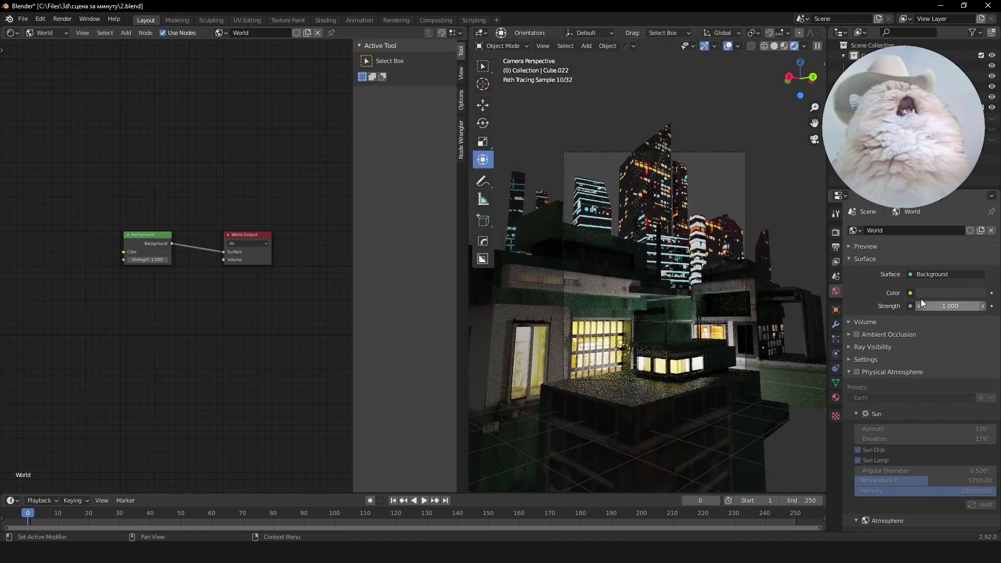
pyautogui.click(910, 292)
pyautogui.click(836, 337)
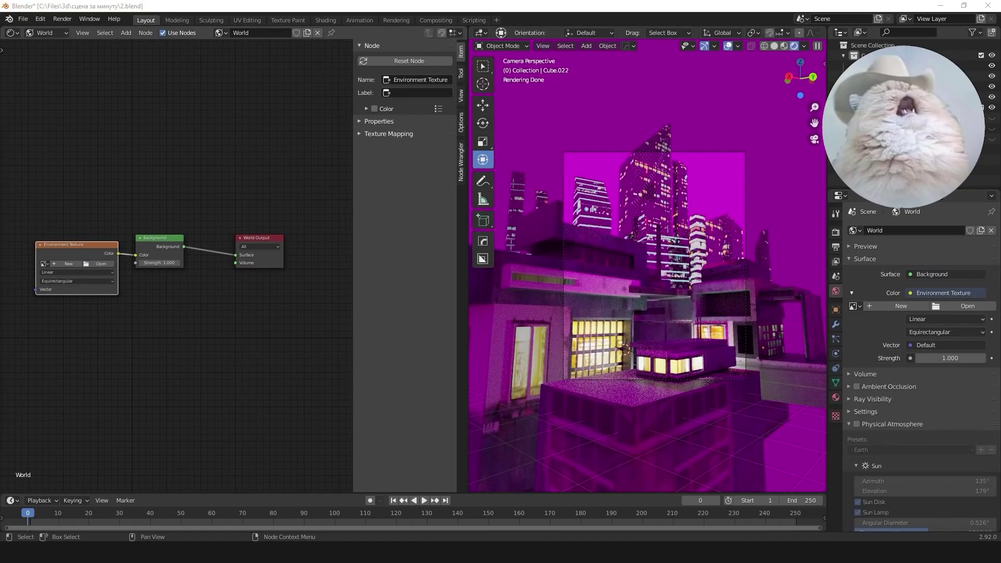
# Step: Add mapping controls and a Bright/Contrast node after the HDRI sky texture
pyautogui.hotkey('ctrl', 't')
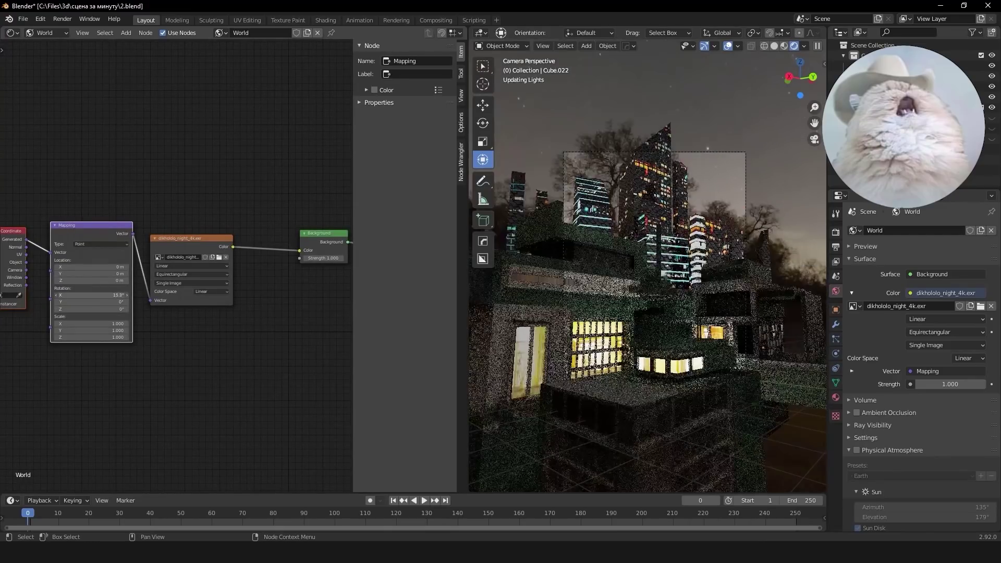
pyautogui.hotkey('shift', 'a')
pyautogui.click(245, 250)
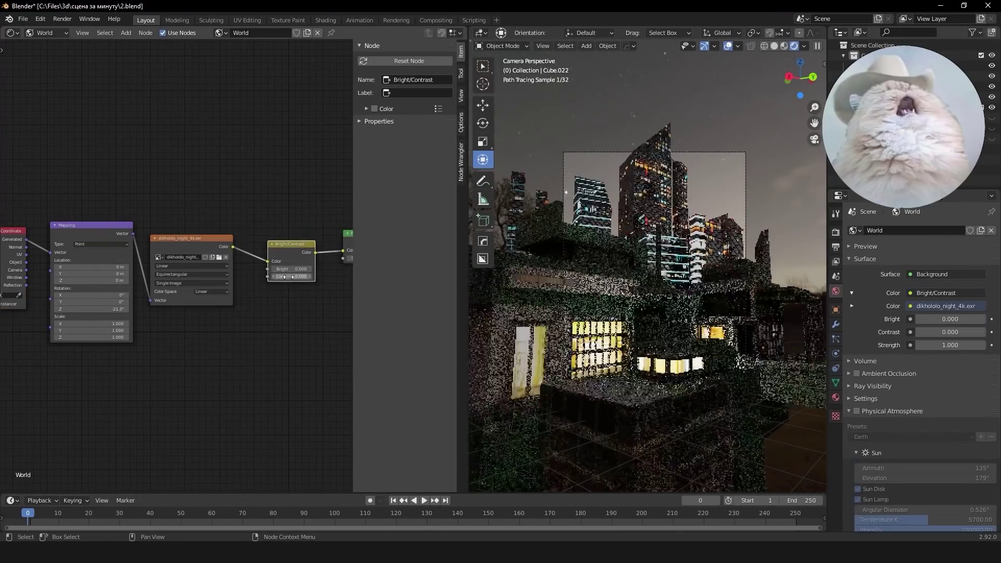
pyautogui.click(271, 277)
pyautogui.moveTo(288, 343); pyautogui.dragTo(146, 313, button='middle')
pyautogui.write('зк')
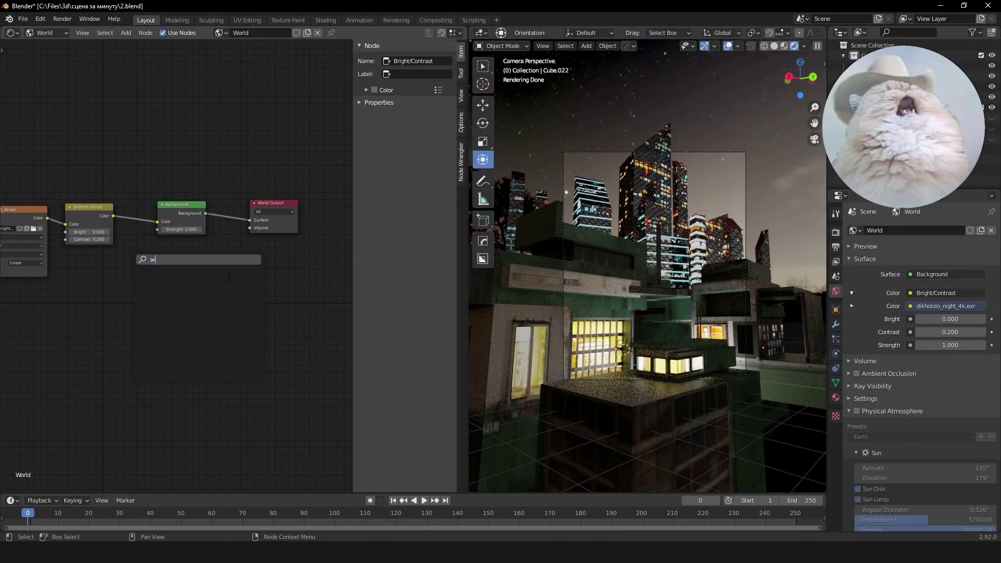
# Step: Connect a Principled Volume to the World Output Volume with density 0.001
pyautogui.press('Return')
pyautogui.moveTo(201, 290); pyautogui.dragTo(250, 228)
pyautogui.doubleClick(179, 313)
pyautogui.write('0.01')
pyautogui.press('Return')
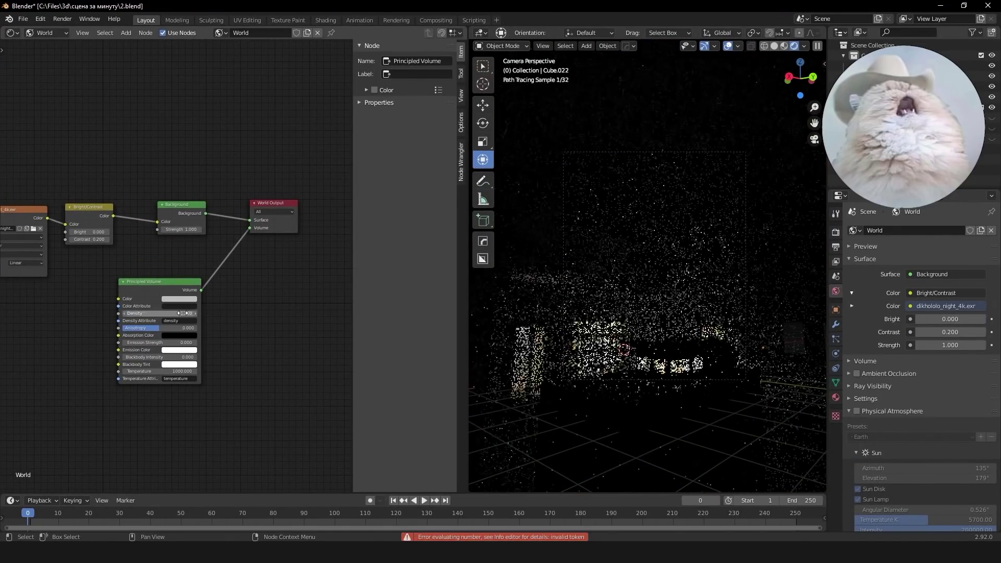
pyautogui.doubleClick(136, 314)
pyautogui.write('.001')
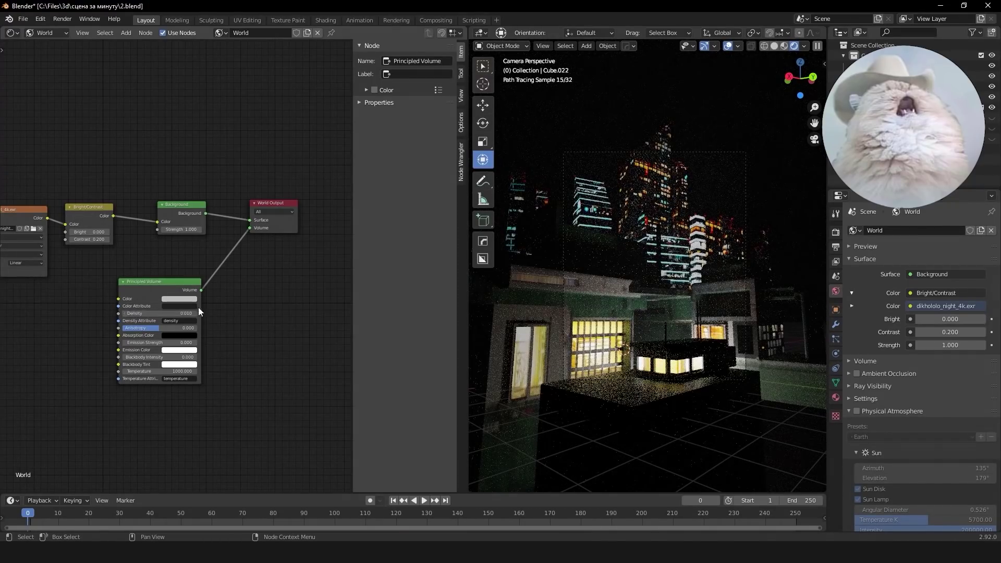
pyautogui.press('Return')
# Step: Delete the Background node, link Bright/Contrast to Surface, and add a point light
pyautogui.click(180, 205)
pyautogui.press('x')
pyautogui.moveTo(113, 216); pyautogui.dragTo(250, 219)
pyautogui.moveTo(157, 281); pyautogui.dragTo(126, 285)
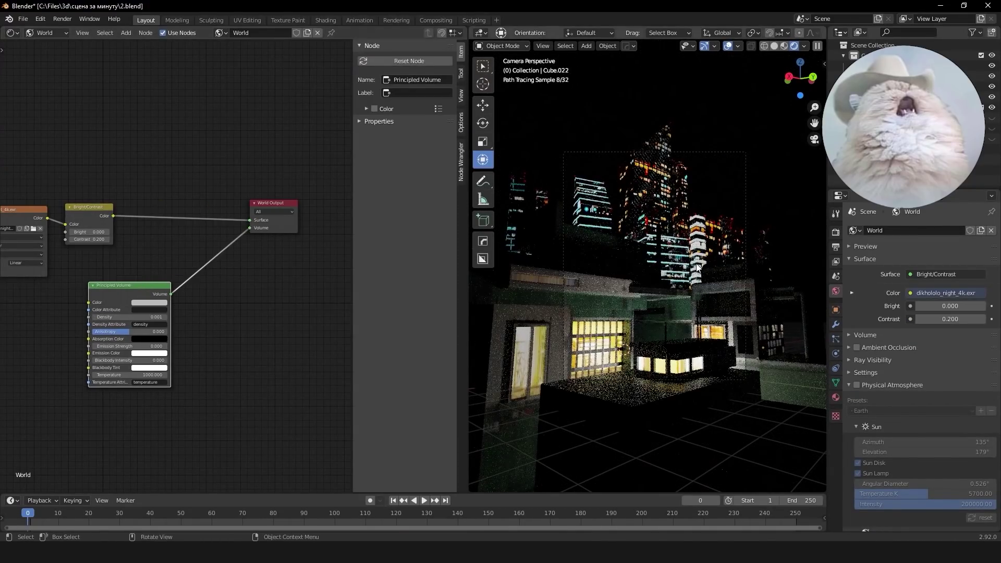
pyautogui.hotkey('shift', 'a')
pyautogui.click(693, 353)
# Step: Replace the extra light with an area light, positioned and tilted around the Y axis
pyautogui.press('KP_7')
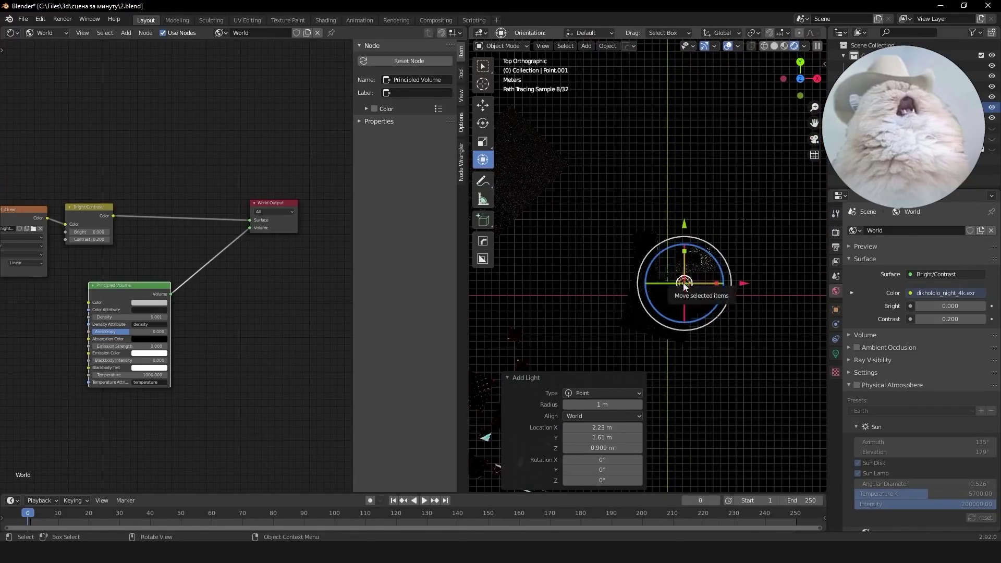
pyautogui.press('Delete')
pyautogui.hotkey('shift', 'a')
pyautogui.click(629, 339)
pyautogui.press('g')
pyautogui.click(670, 343)
pyautogui.moveTo(670, 343); pyautogui.dragTo(669, 279, button='middle')
pyautogui.press('r')
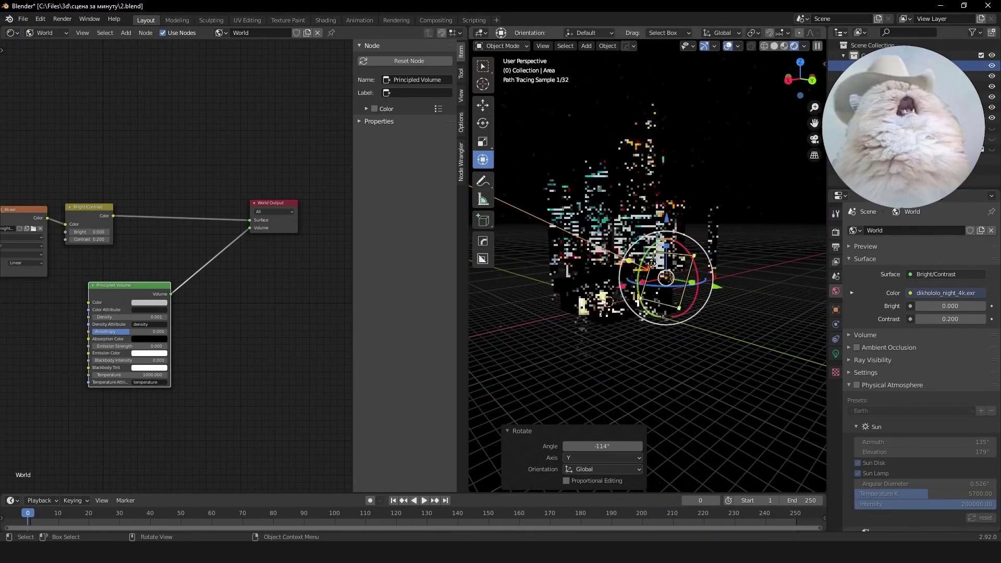
pyautogui.moveTo(636, 301); pyautogui.dragTo(652, 245)
# Step: Set the area light's power to 30000 W
pyautogui.hotkey('ctrl', 'space')
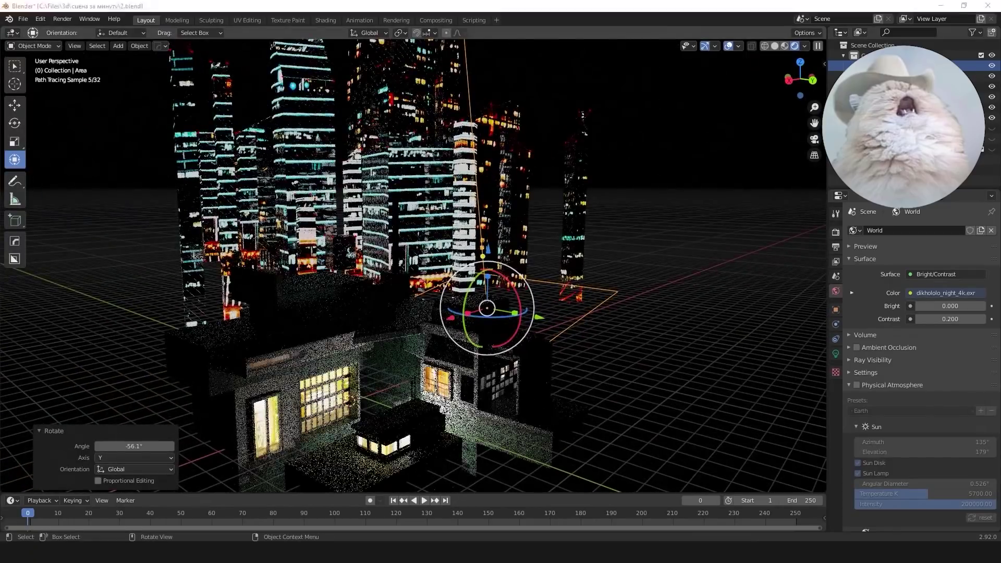
pyautogui.click(835, 353)
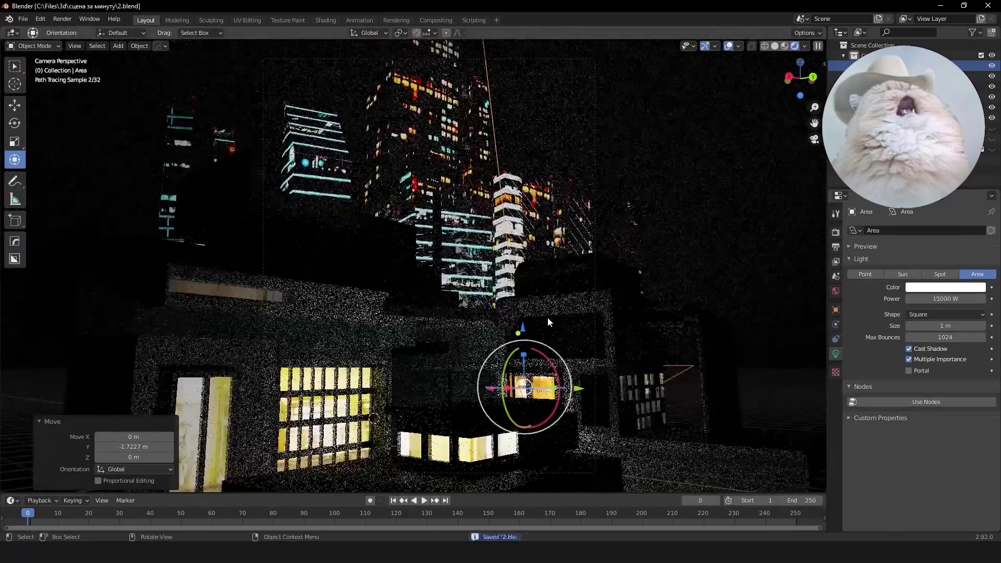
pyautogui.moveTo(548, 317)
pyautogui.mouseDown(button='middle')
pyautogui.moveTo(601, 278)
pyautogui.moveTo(435, 305)
pyautogui.mouseUp(button='middle')
pyautogui.doubleClick(947, 299)
pyautogui.write('30000')
pyautogui.press('Return')
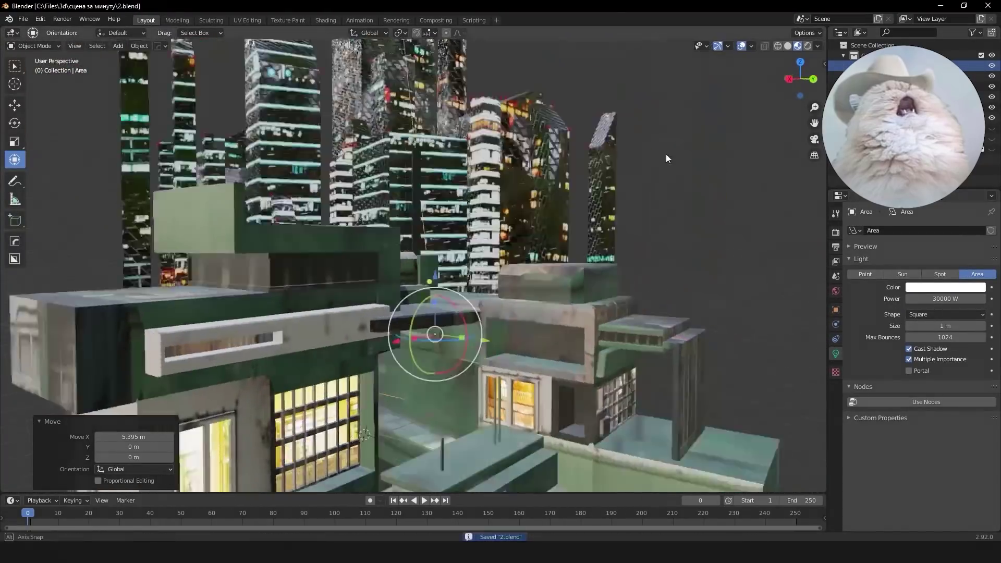
pyautogui.press('KP_0')
# Step: Tint the area light light blue and raise its power to 50000 W
pyautogui.click(807, 46)
pyautogui.click(945, 288)
pyautogui.moveTo(954, 208); pyautogui.dragTo(933, 224)
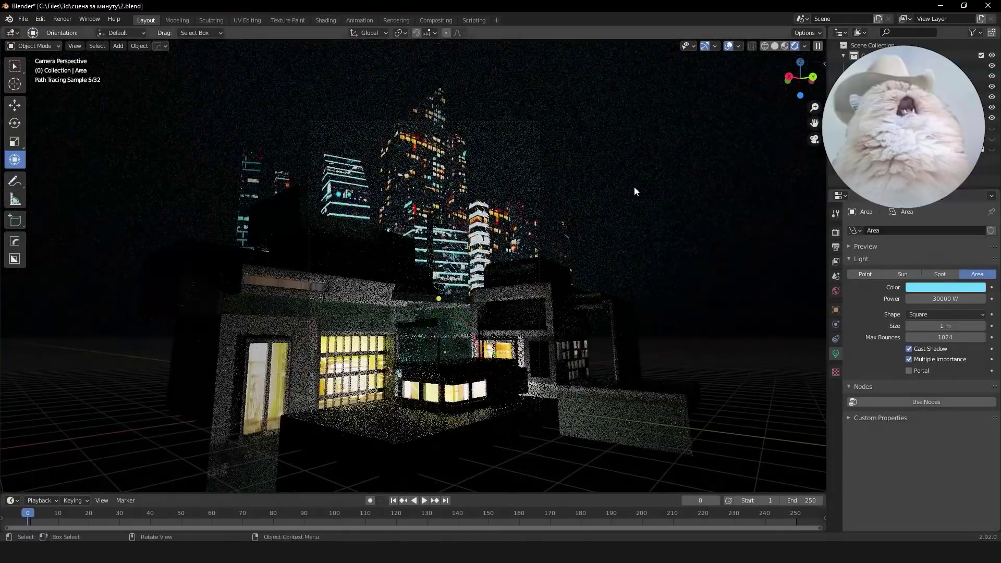
pyautogui.write('000')
pyautogui.press('Return')
# Step: Switch the left area briefly to the shader editor and back to the 3D camera view
pyautogui.moveTo(723, 203); pyautogui.dragTo(574, 462, button='middle')
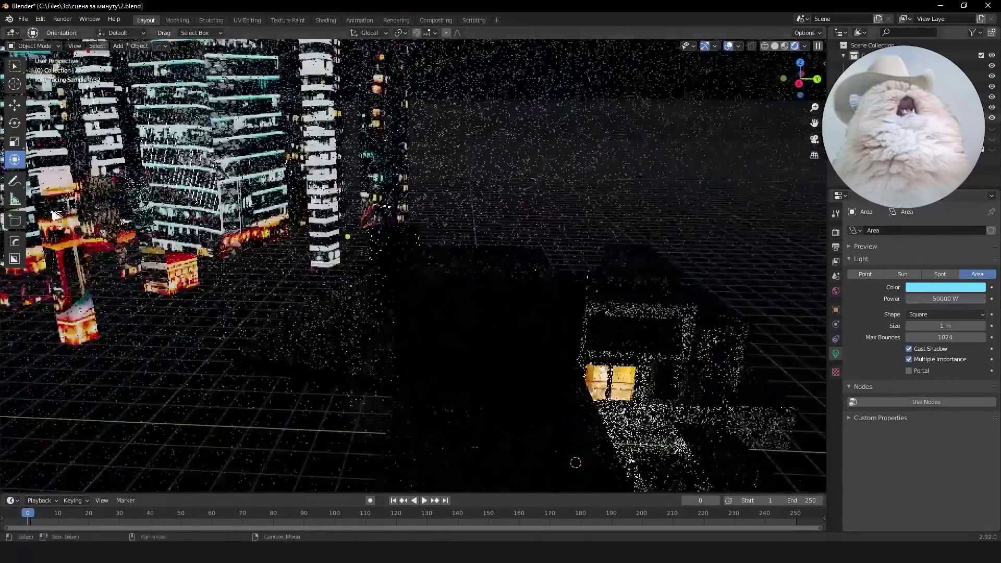
pyautogui.click(13, 33)
pyautogui.click(46, 131)
pyautogui.click(13, 33)
pyautogui.click(38, 62)
pyautogui.press('KP_0')
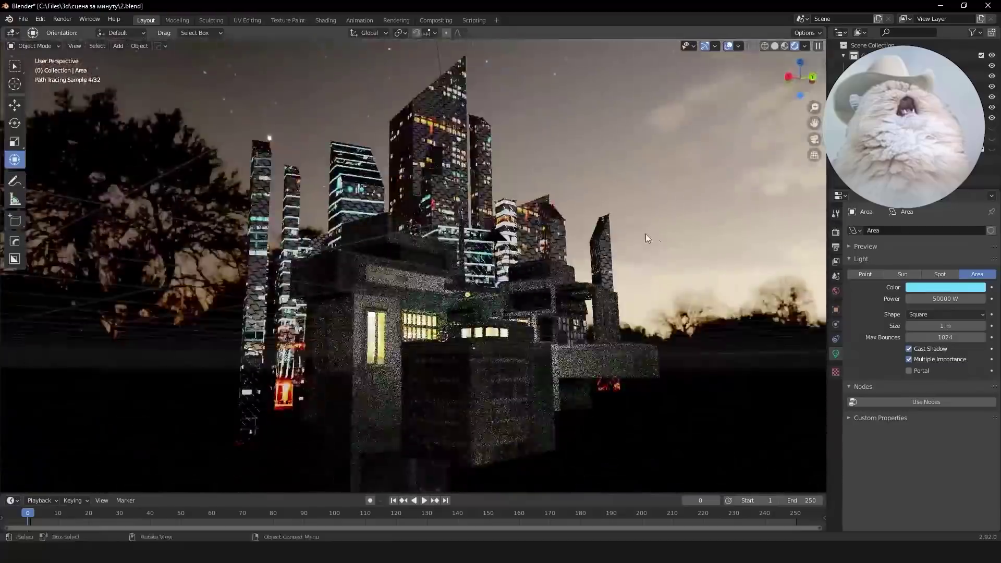
pyautogui.moveTo(707, 270)
pyautogui.mouseDown(button='middle')
pyautogui.moveTo(565, 331)
pyautogui.moveTo(658, 355)
pyautogui.mouseUp(button='middle')
# Step: Tint the rooftop point light pale cyan and save the file
pyautogui.click(455, 433)
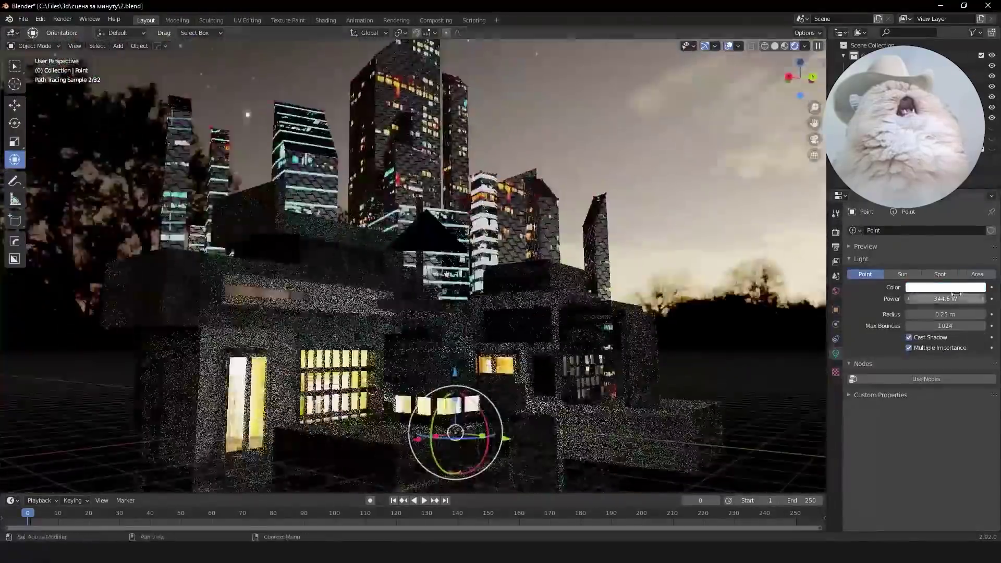
pyautogui.click(944, 287)
pyautogui.moveTo(933, 180); pyautogui.dragTo(935, 156)
pyautogui.click(703, 323)
pyautogui.hotkey('ctrl', 's')
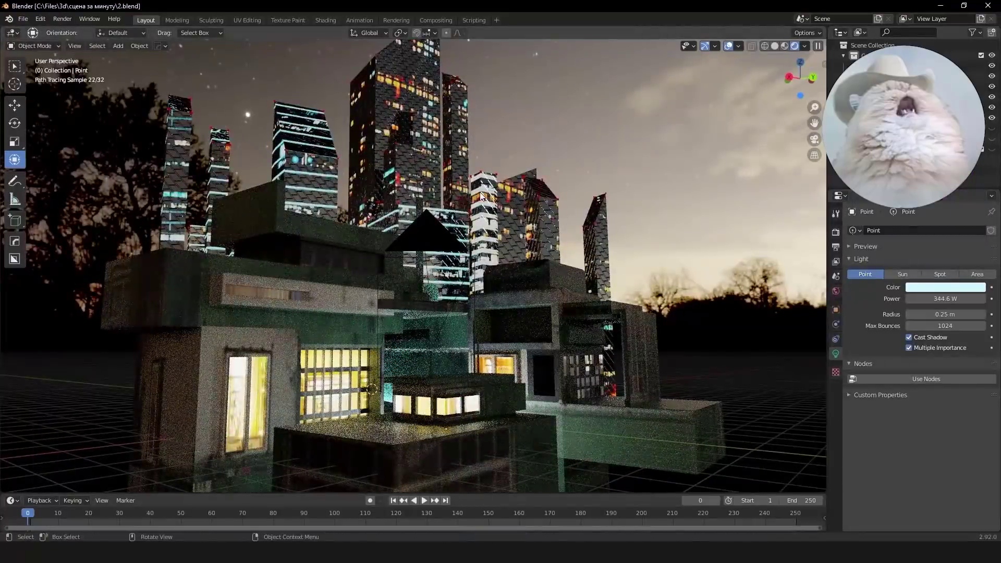
# Step: Inspect the lit rooftop from several angles, reselecting the area light from above
pyautogui.moveTo(480, 194)
pyautogui.mouseDown(button='middle')
pyautogui.moveTo(573, 261)
pyautogui.moveTo(663, 281)
pyautogui.moveTo(563, 239)
pyautogui.moveTo(650, 338)
pyautogui.mouseUp(button='middle')
pyautogui.click(401, 396)
pyautogui.click(554, 313)
pyautogui.press('KP_7')
# Step: Add a plane card, move it, and duplicate it beside the rooftop buildings
pyautogui.hotkey('shift', 'a')
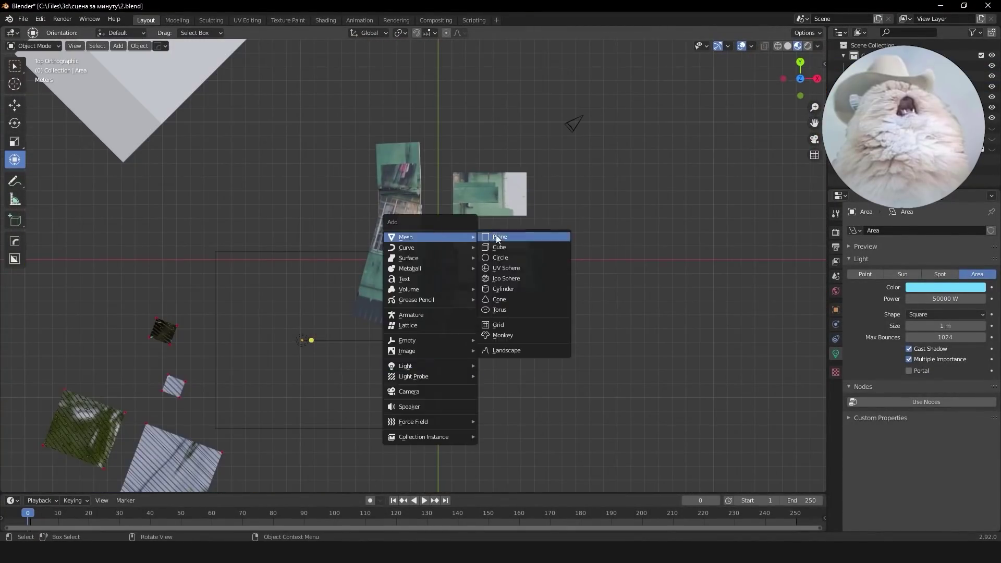
pyautogui.click(496, 237)
pyautogui.press('g')
pyautogui.click(254, 273)
pyautogui.hotkey('shift', 'd')
pyautogui.click(483, 306)
# Step: Duplicate another upright plane, rotate it about -22°, and save the file
pyautogui.moveTo(483, 306); pyautogui.dragTo(523, 215, button='middle')
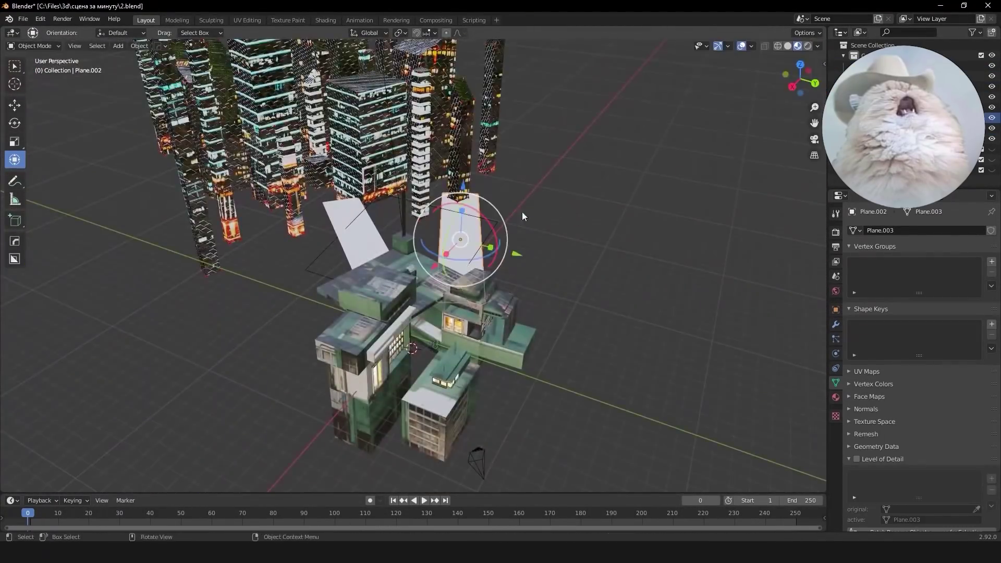
pyautogui.hotkey('shift', 'd')
pyautogui.click(552, 277)
pyautogui.press('r')
pyautogui.click(694, 203)
pyautogui.moveTo(694, 203); pyautogui.dragTo(599, 269, button='middle')
pyautogui.hotkey('ctrl', 's')
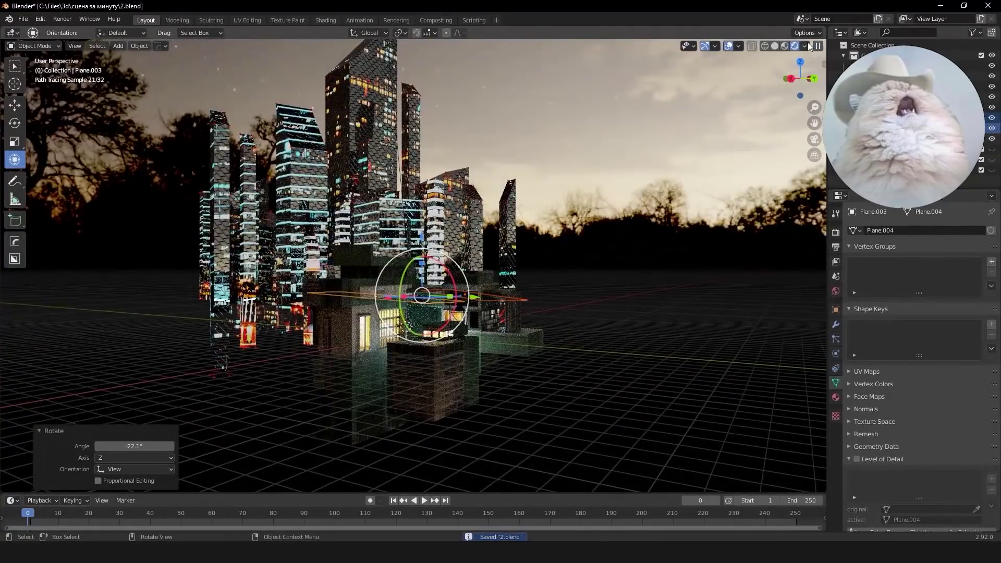
# Step: Disconnect the Color input link from the world fog's Principled Volume node
pyautogui.moveTo(730, 156)
pyautogui.mouseDown(button='middle')
pyautogui.moveTo(638, 242)
pyautogui.moveTo(639, 259)
pyautogui.mouseUp(button='middle')
pyautogui.press('n')
pyautogui.click(638, 242)
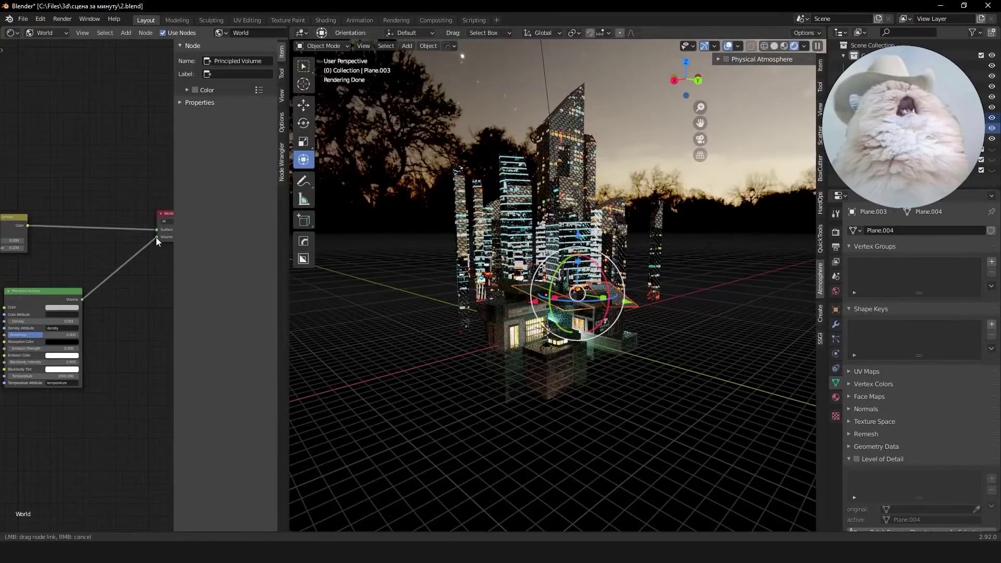
pyautogui.moveTo(123, 275); pyautogui.dragTo(659, 208)
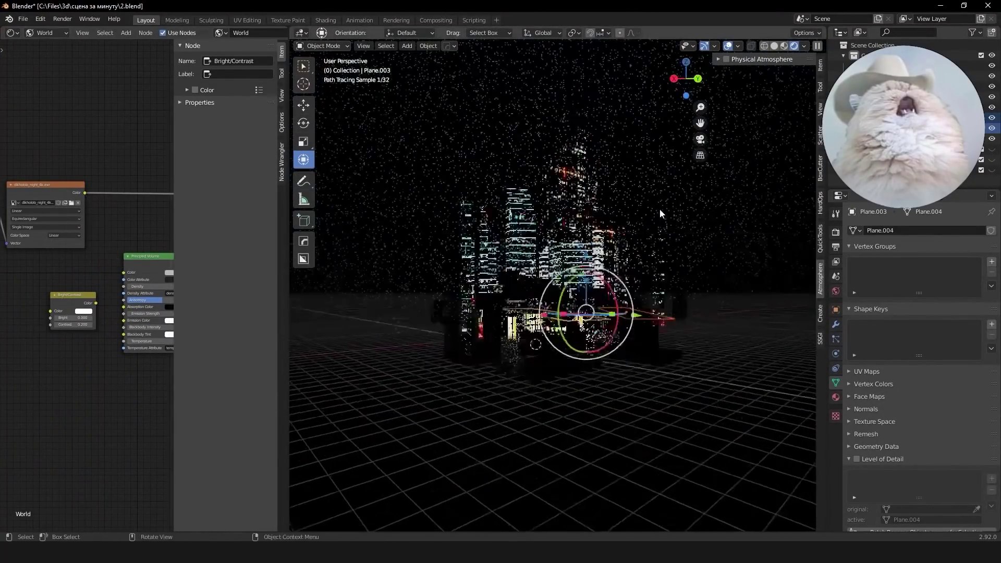
pyautogui.scroll(3, 660, 211)
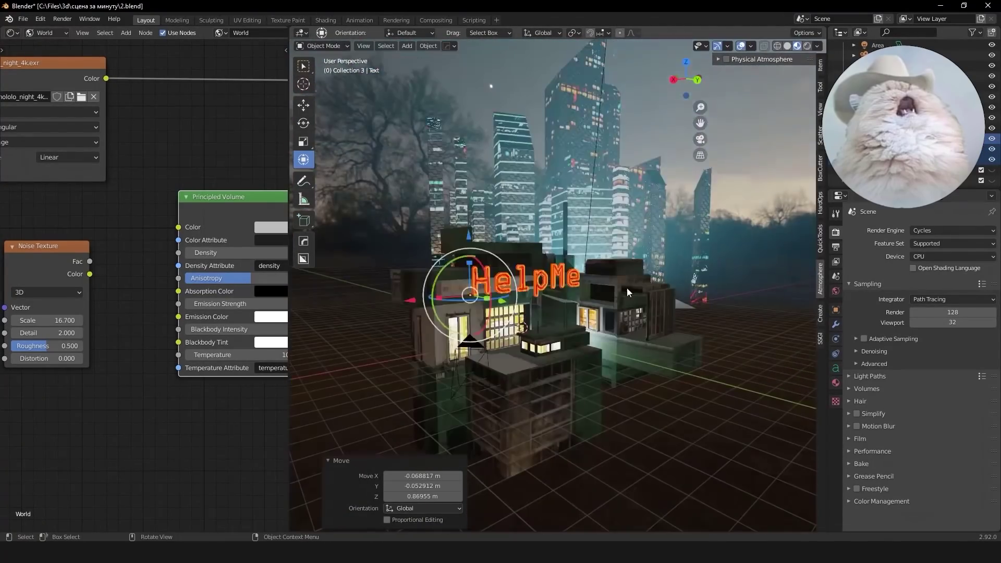
# Step: Orbit to a new rooftop angle and add a point light near the HelpMe sign
pyautogui.moveTo(627, 292); pyautogui.dragTo(713, 284, button='middle')
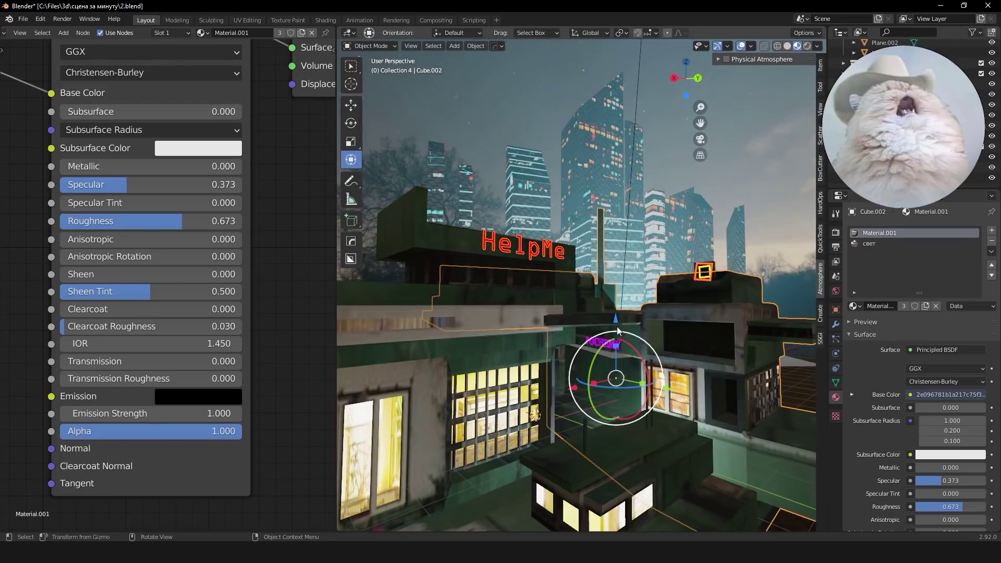
pyautogui.click(835, 240)
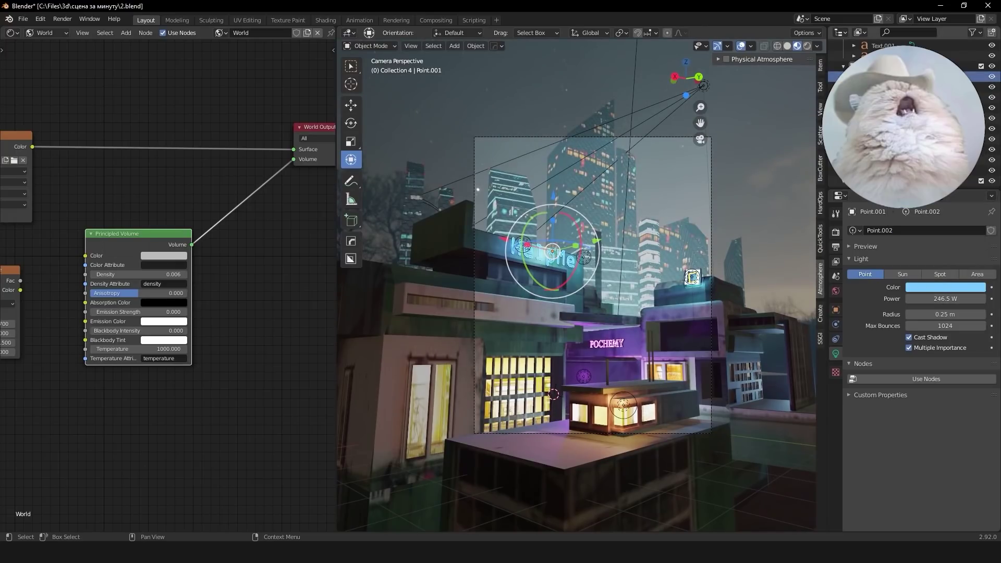
# Step: Delete the extra point light, save, and give the fog purple emission at strength 0.05
pyautogui.press('Delete')
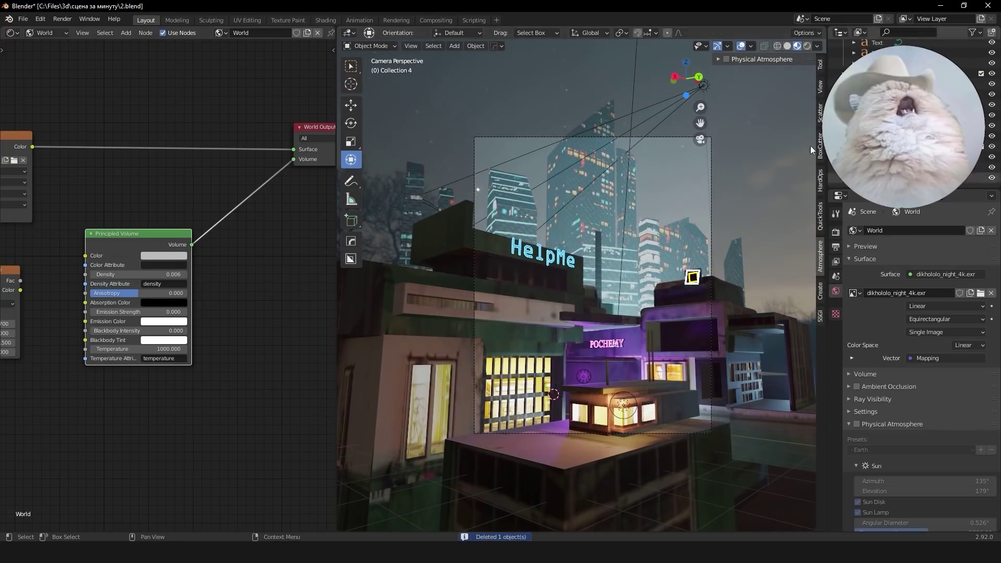
pyautogui.hotkey('ctrl', 's')
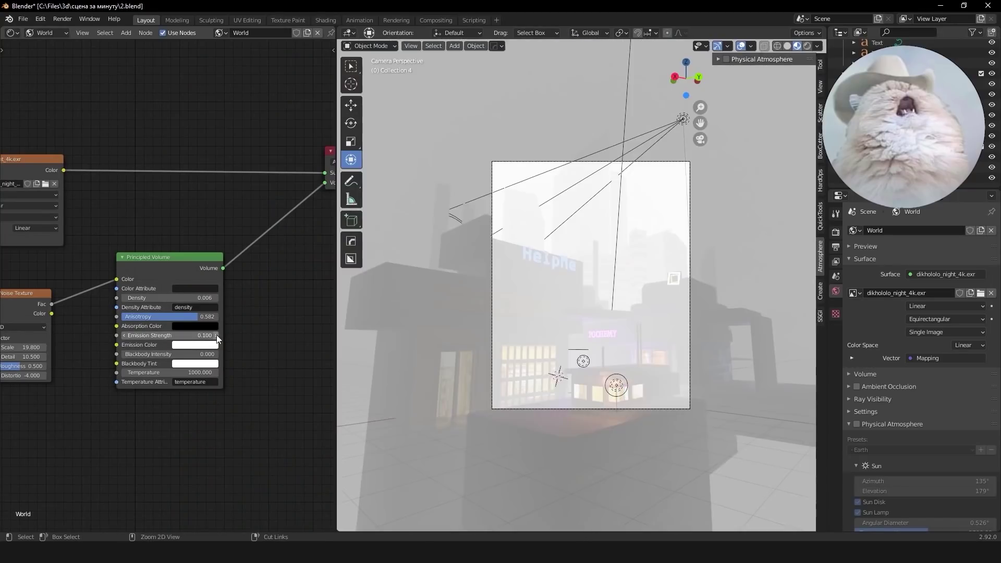
pyautogui.click(209, 345)
pyautogui.click(137, 333)
pyautogui.write('0.1')
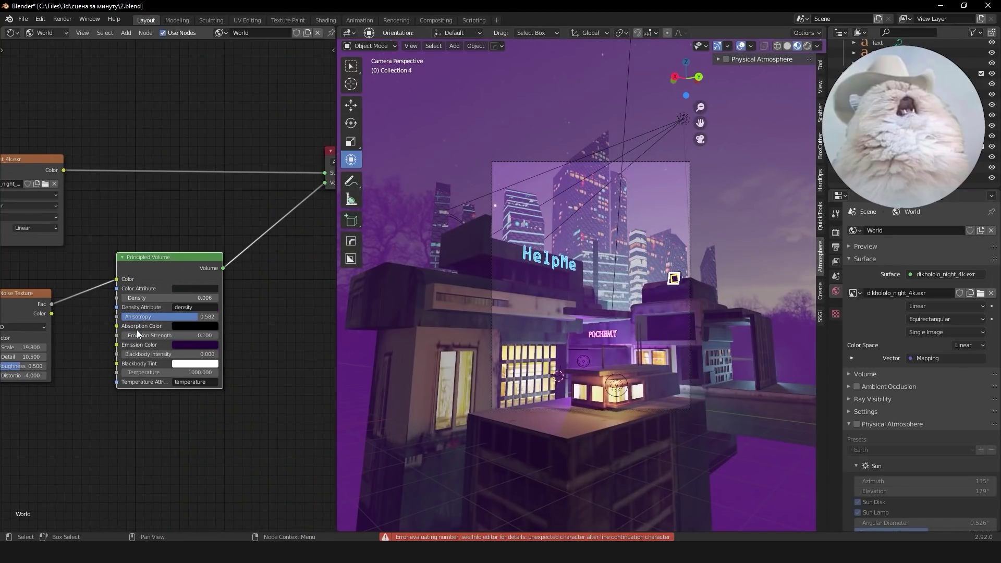
pyautogui.moveTo(137, 333); pyautogui.dragTo(153, 333)
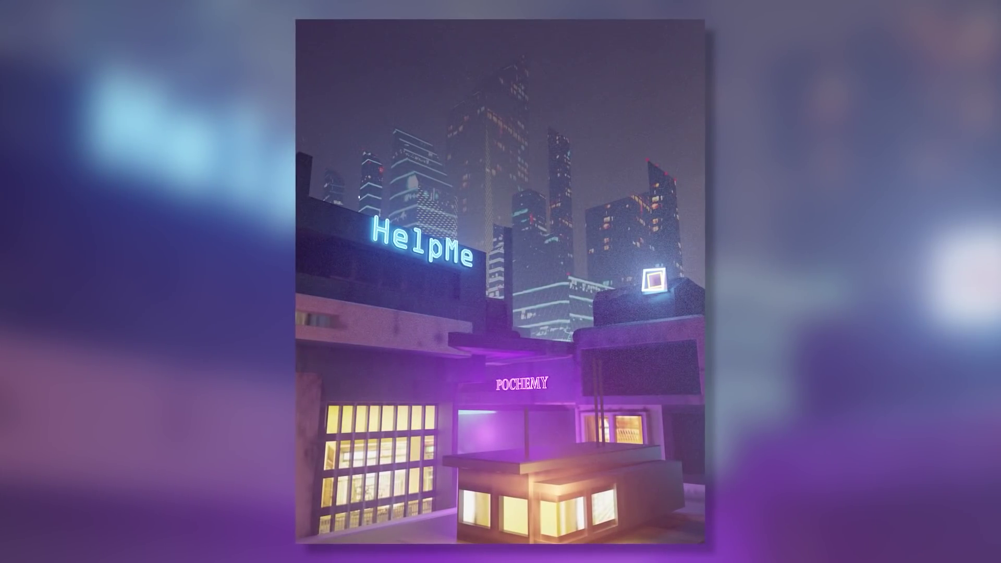